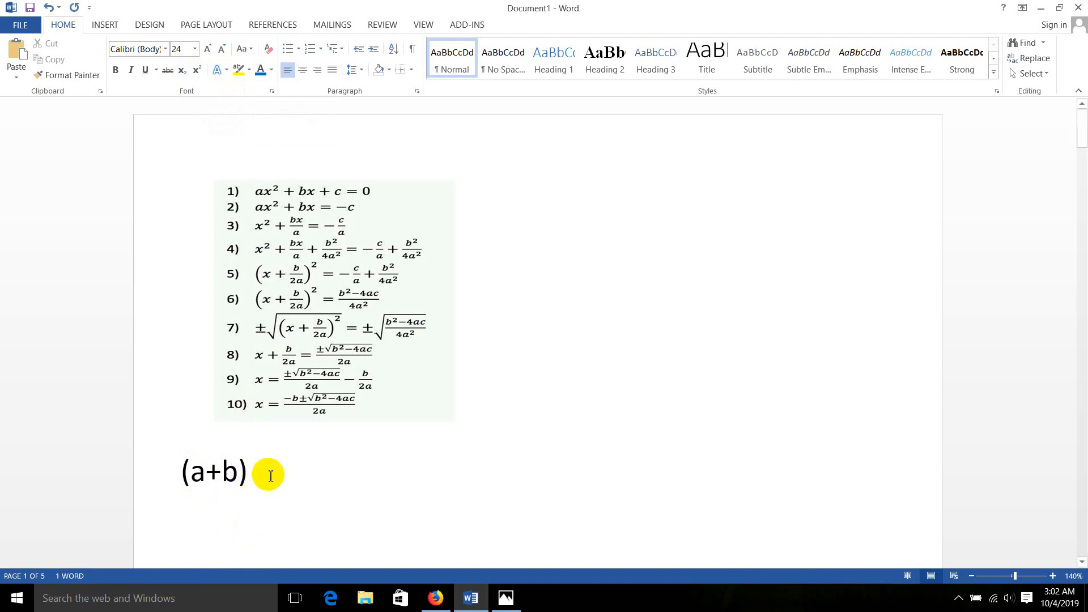
Add a superscript 2 after (a+b) and continue the formula with = a², its exponent also in superscript
left_click(202, 74)
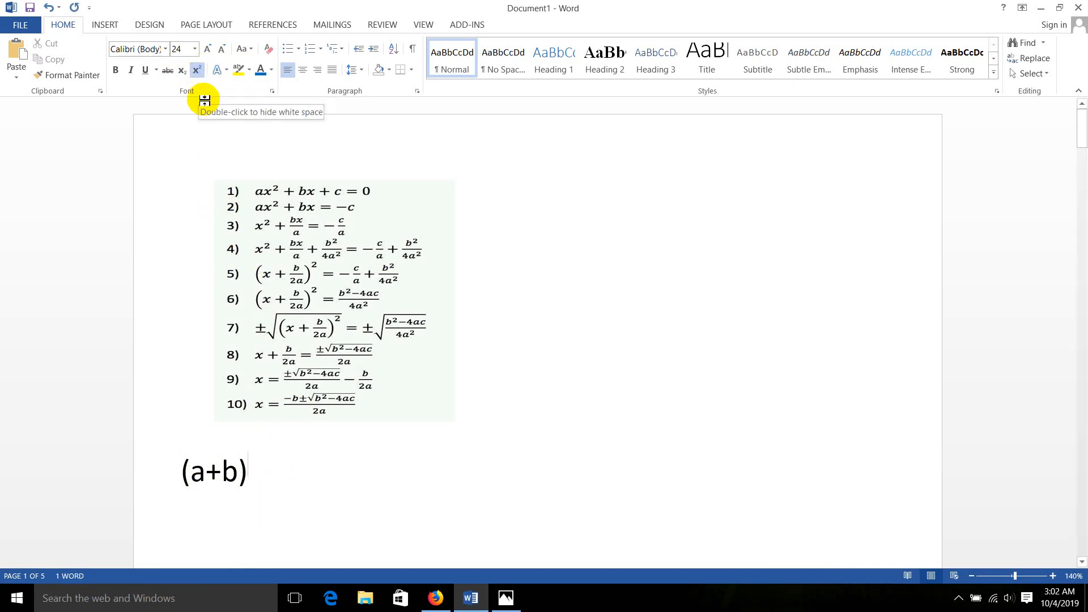
type("2")
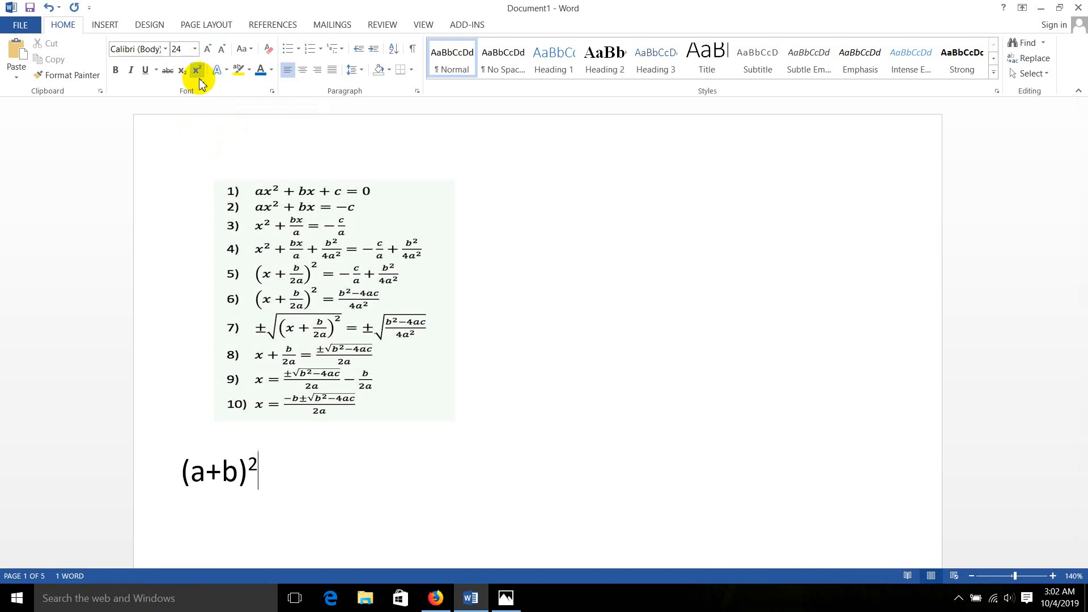
left_click(200, 78)
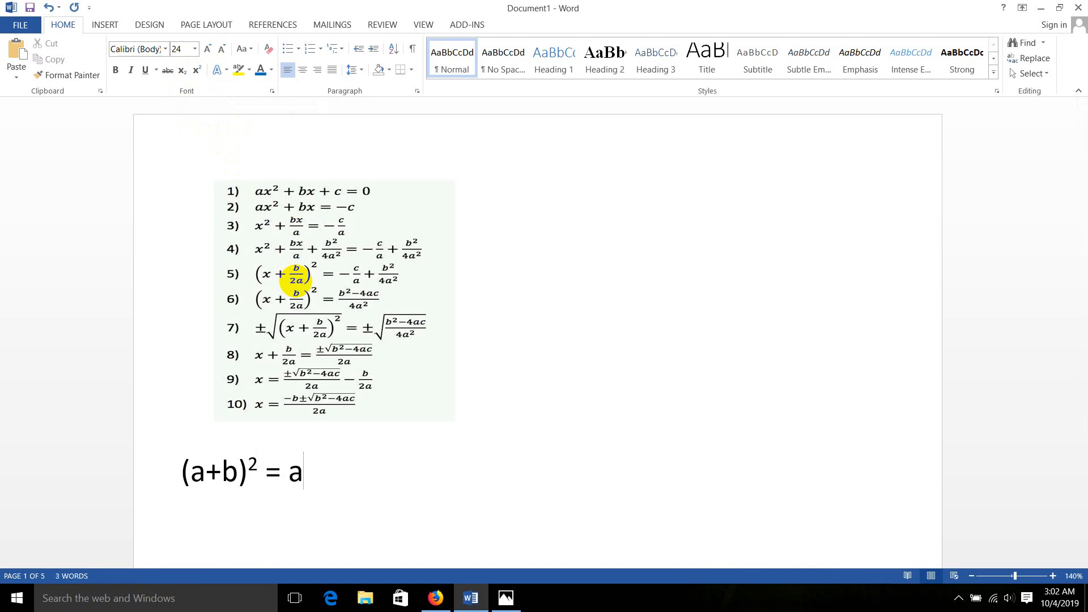
left_click(199, 72)
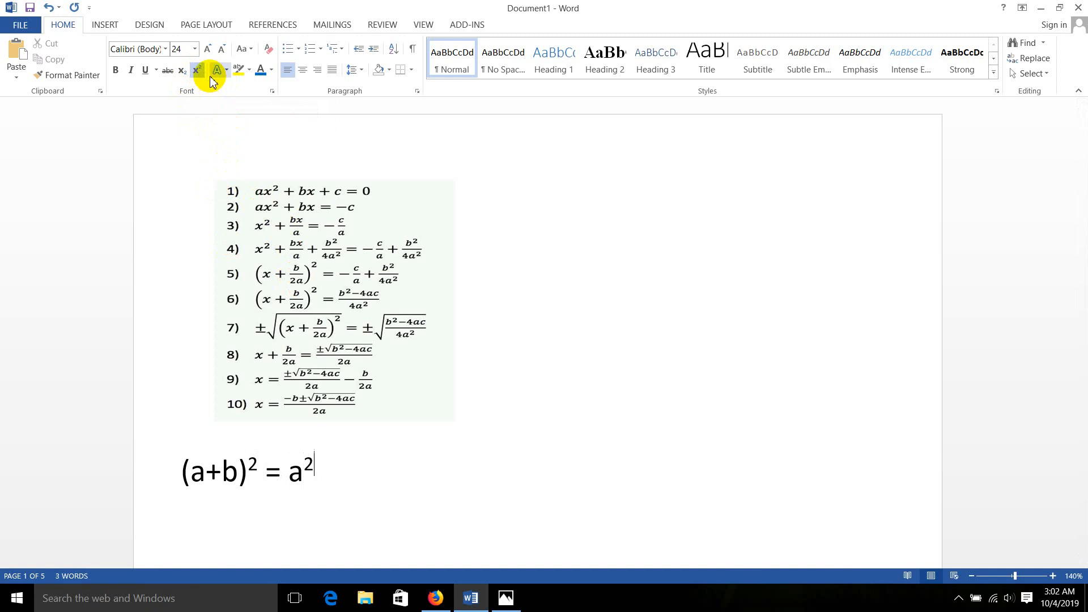
type("2ds")
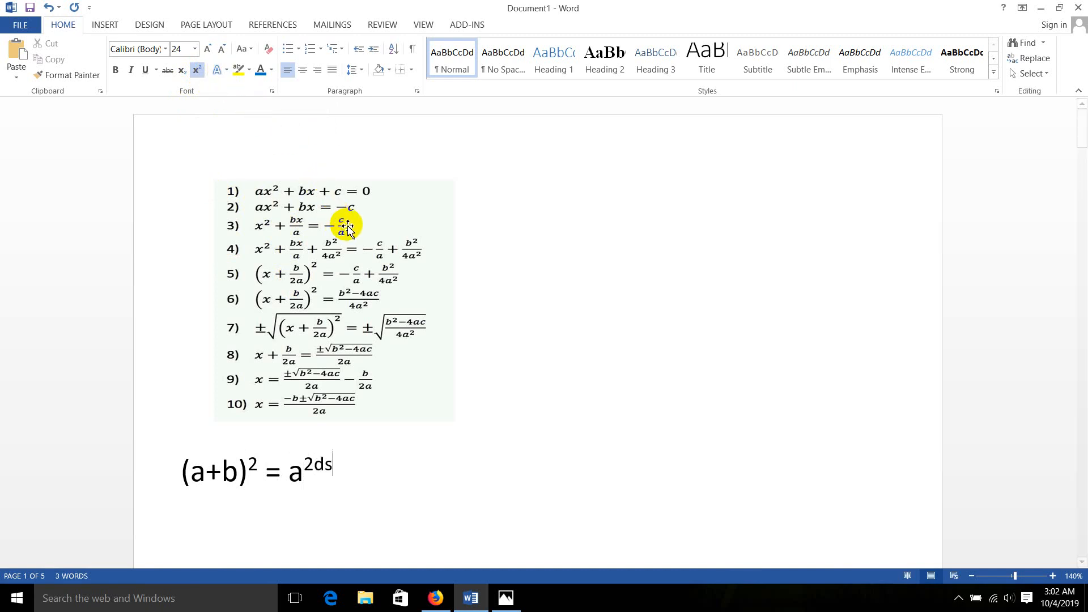
type("ddscsad")
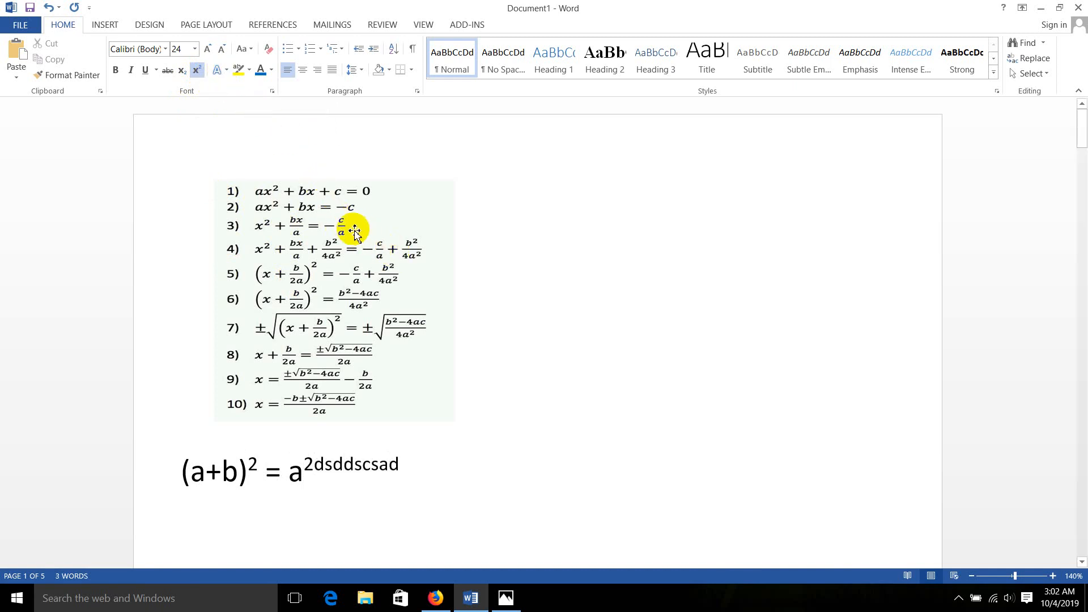
type("\\\\")
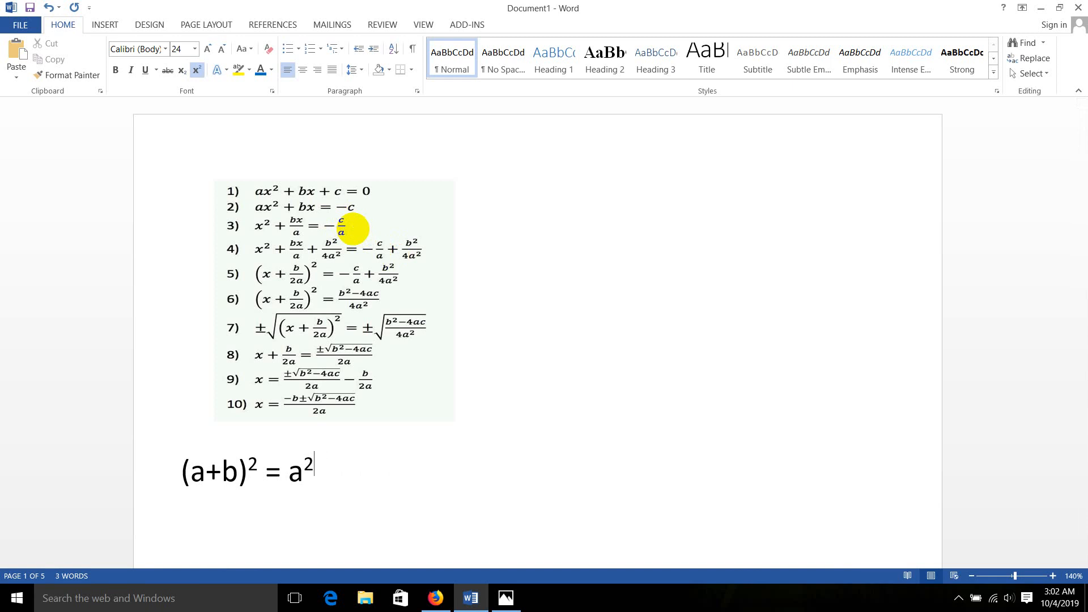
Finish the formula in normal text with +2ab+b², raising only the final 2 as a superscript
left_click(198, 72)
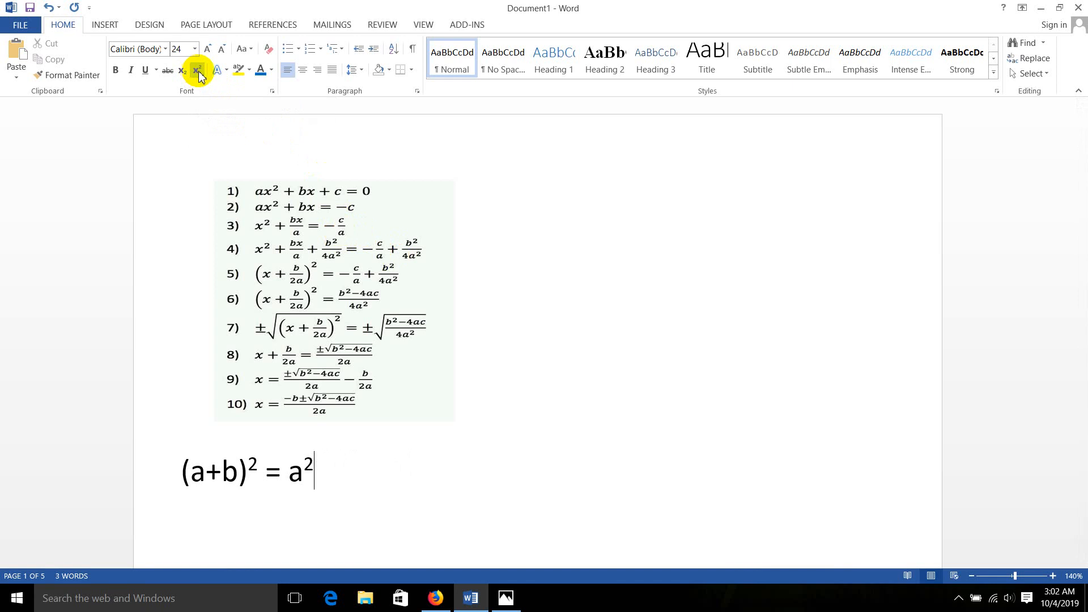
type("+2ab+b2")
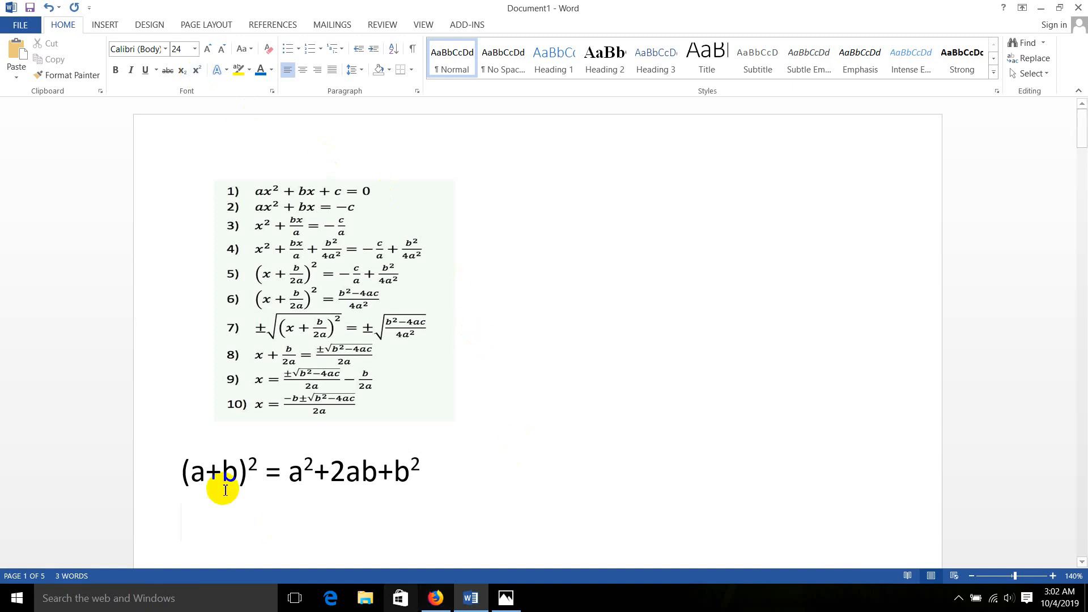
left_click_drag(222, 482, 210, 478)
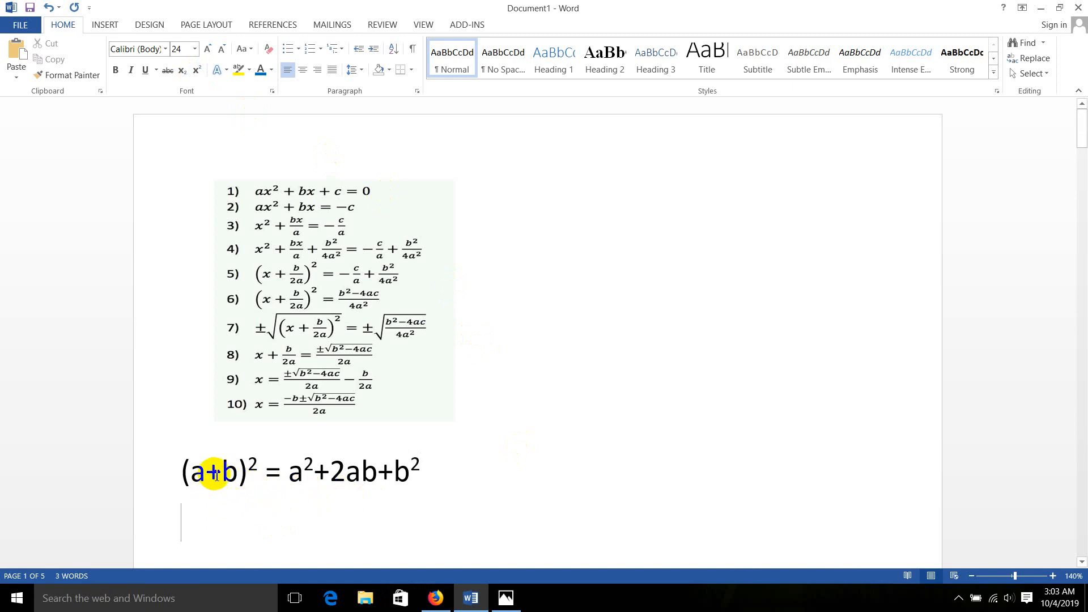
left_click(259, 468)
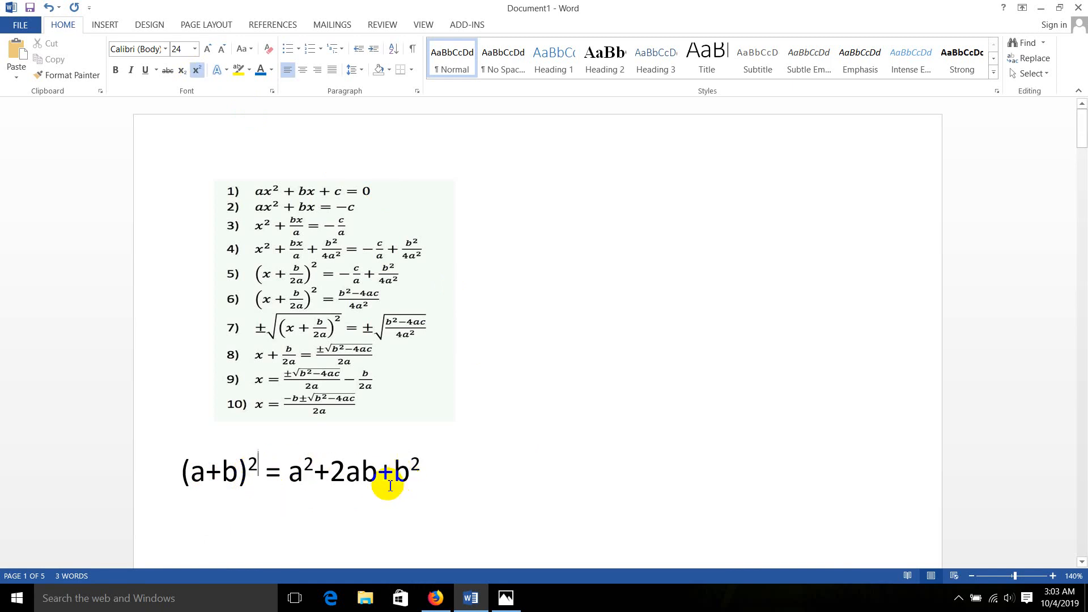
left_click(429, 487)
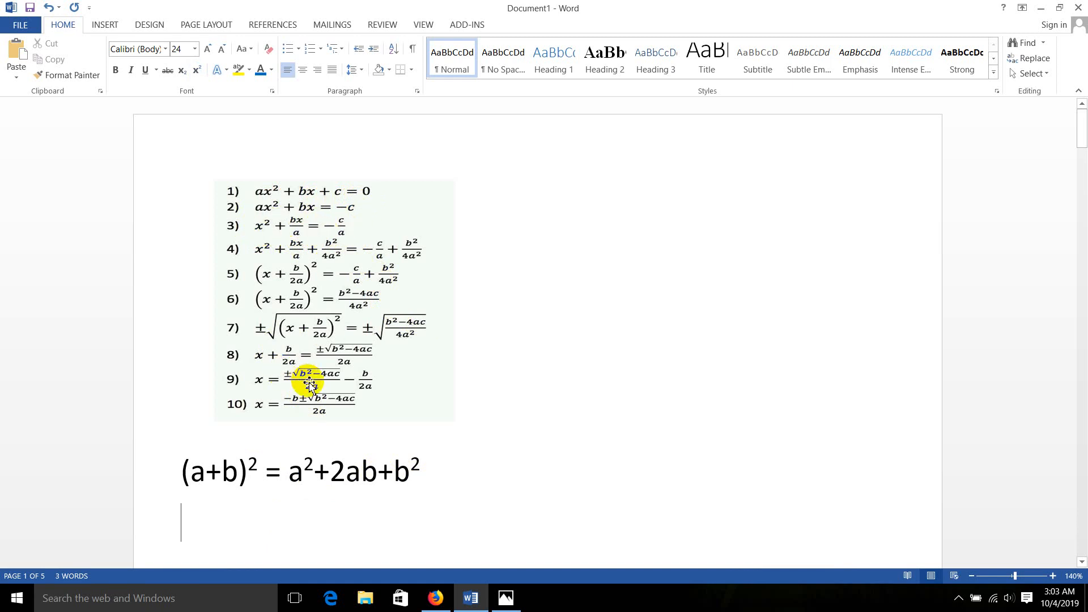
scroll(320, 448, "down", 1)
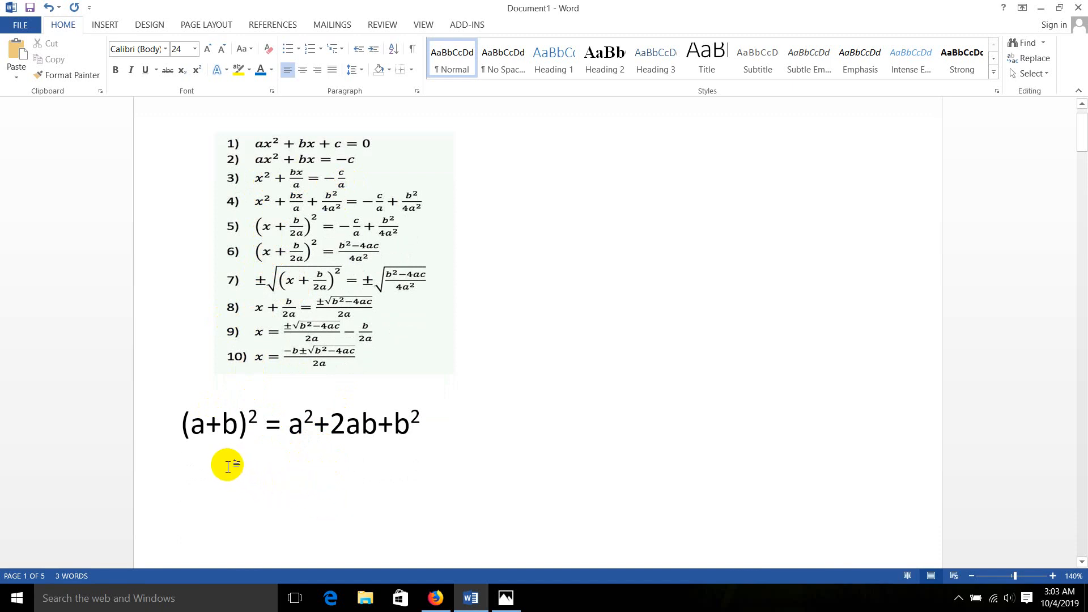
left_click(102, 28)
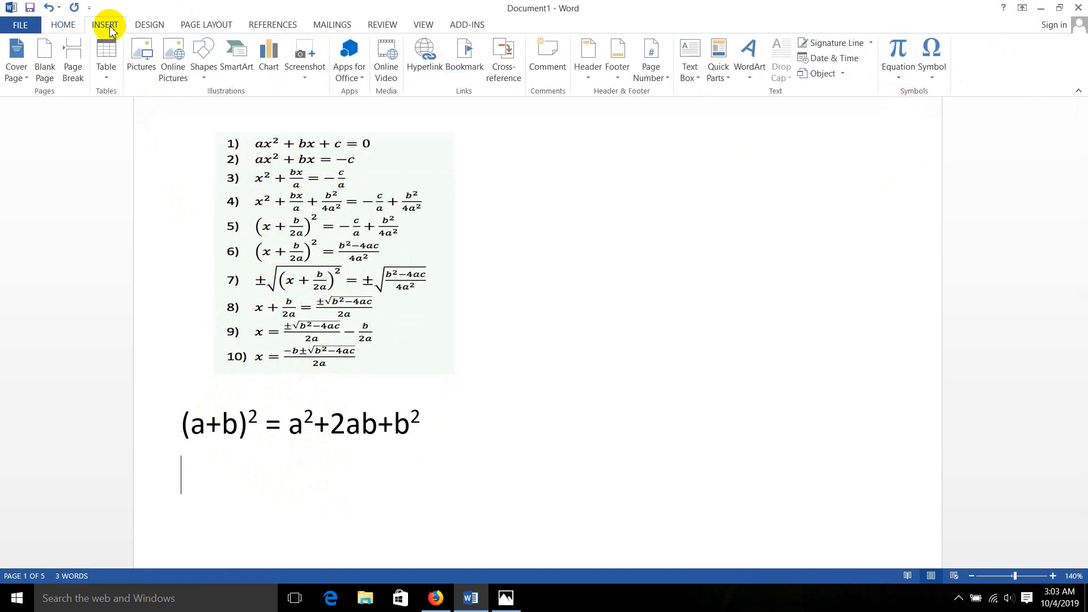
left_click(892, 53)
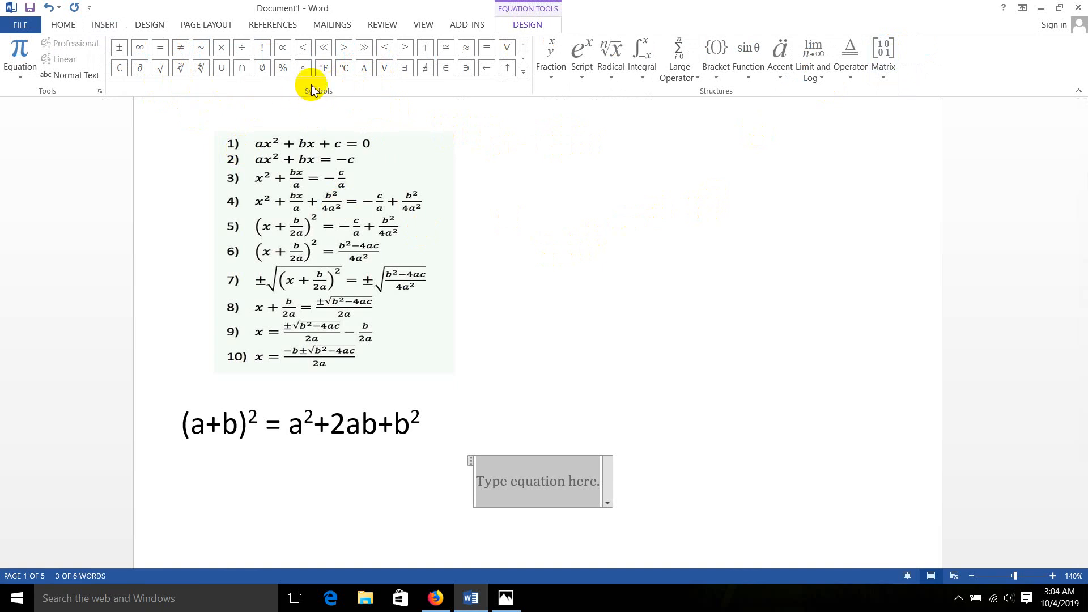
left_click(522, 70)
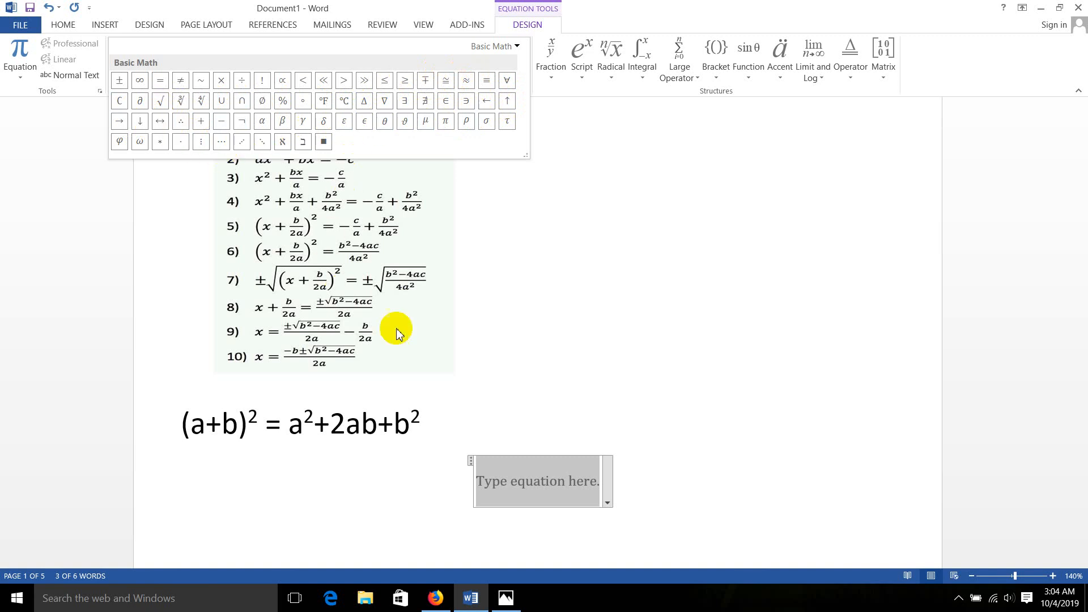
left_click(491, 491)
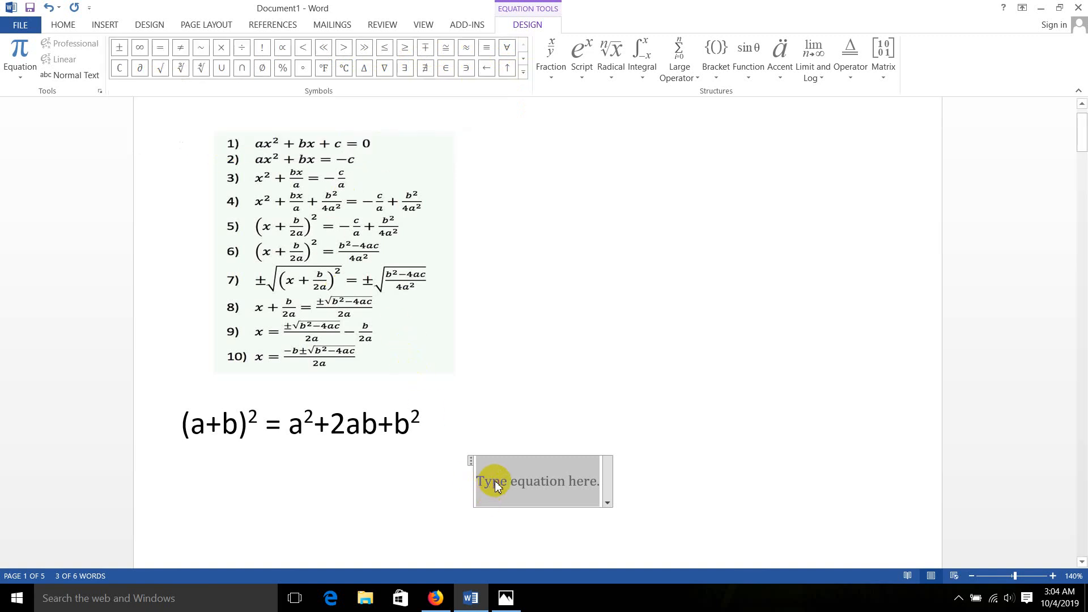
type("x")
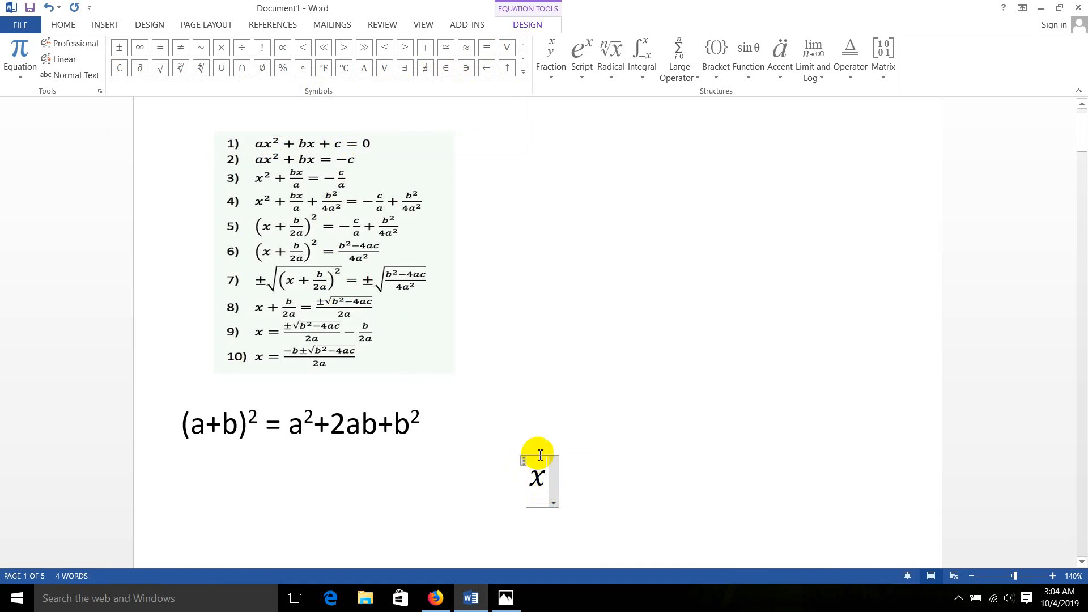
key("BackSpace")
key("BackSpace")
key("BackSpace")
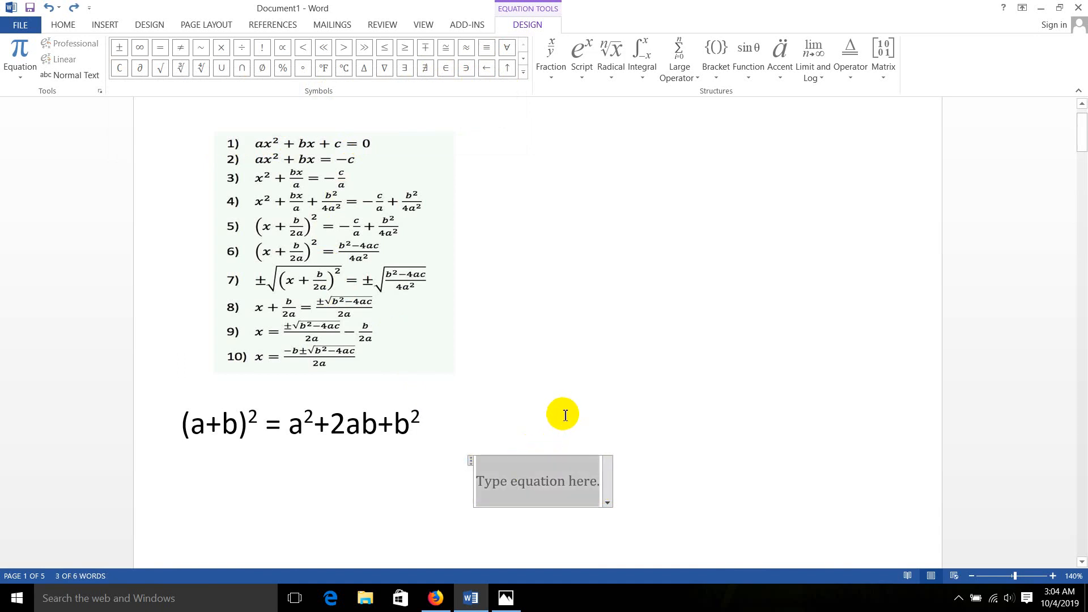
Insert a new blank equation on the line below the (a+b)² formula
left_click(105, 27)
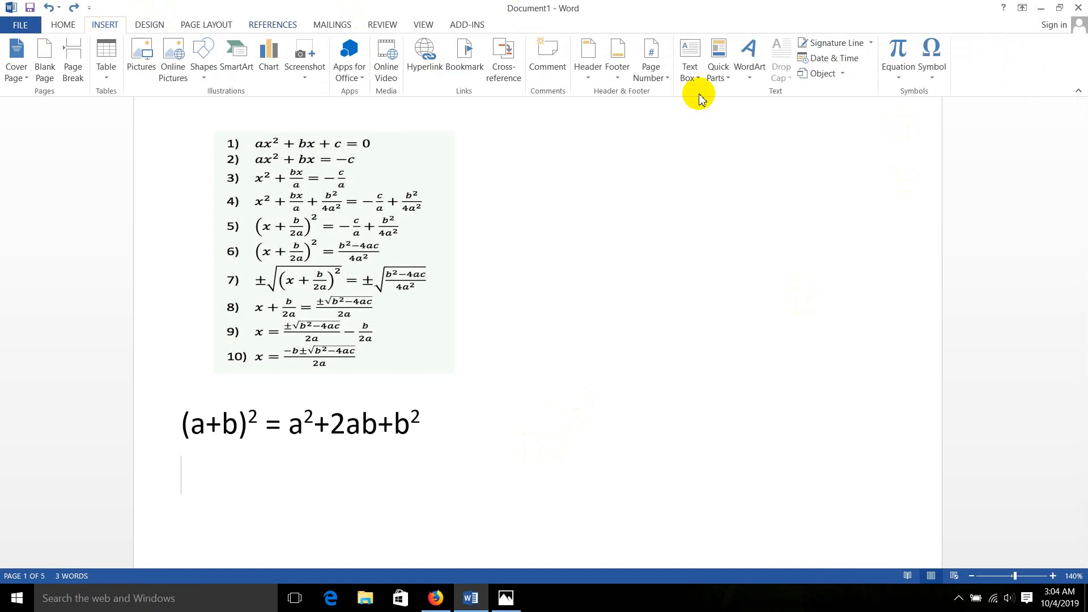
left_click(899, 56)
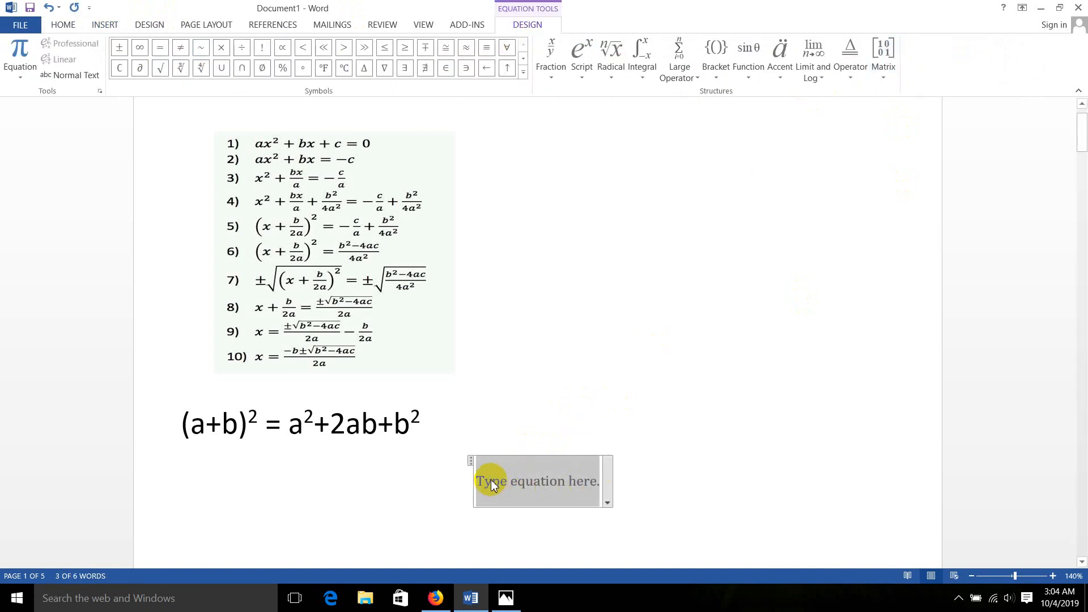
type("x")
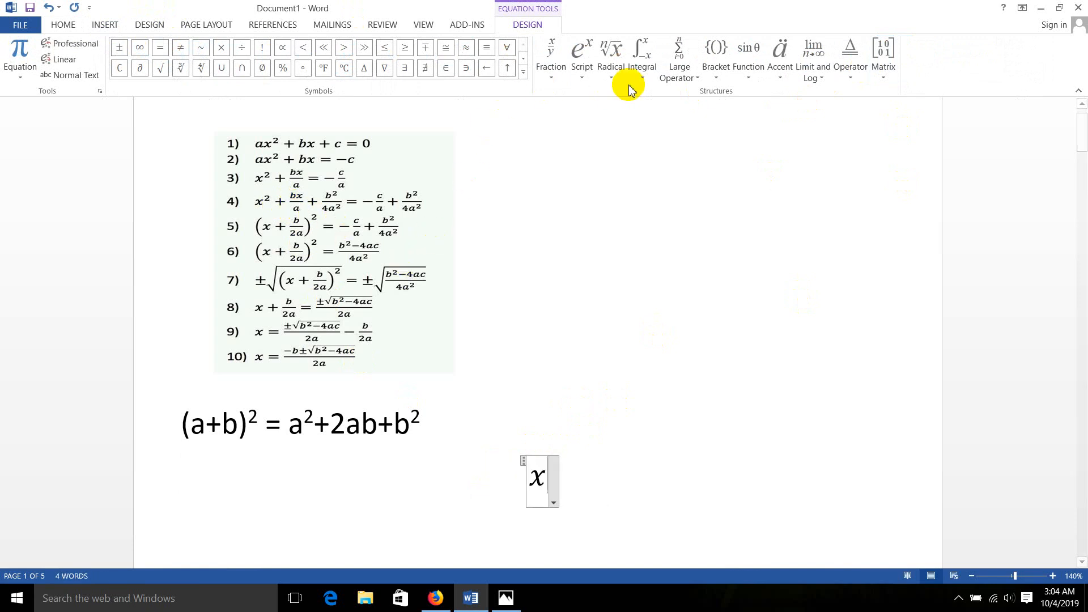
left_click(64, 26)
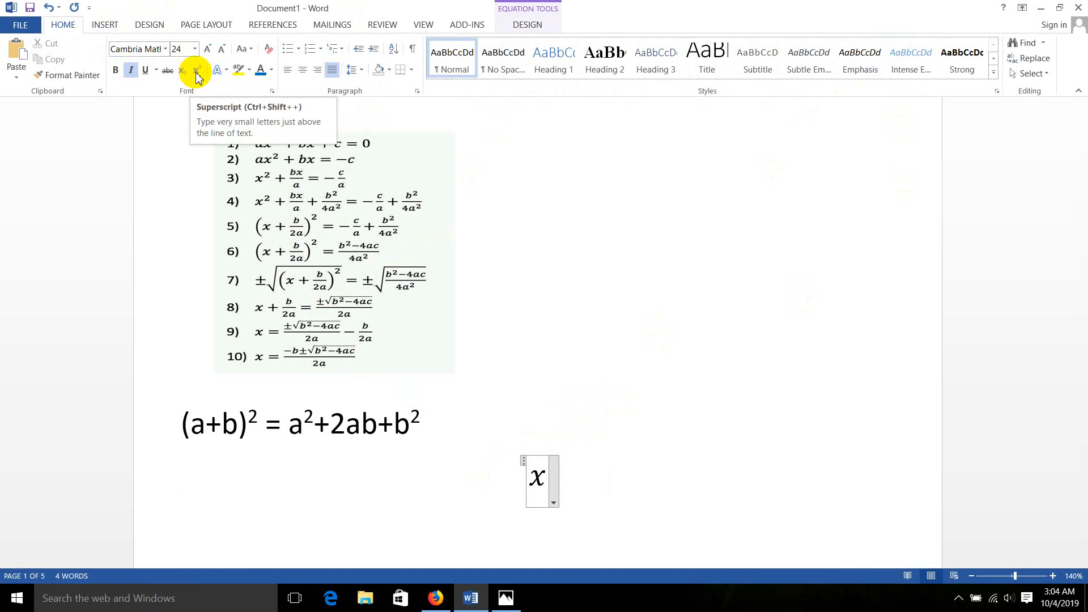
key("ctrl+z")
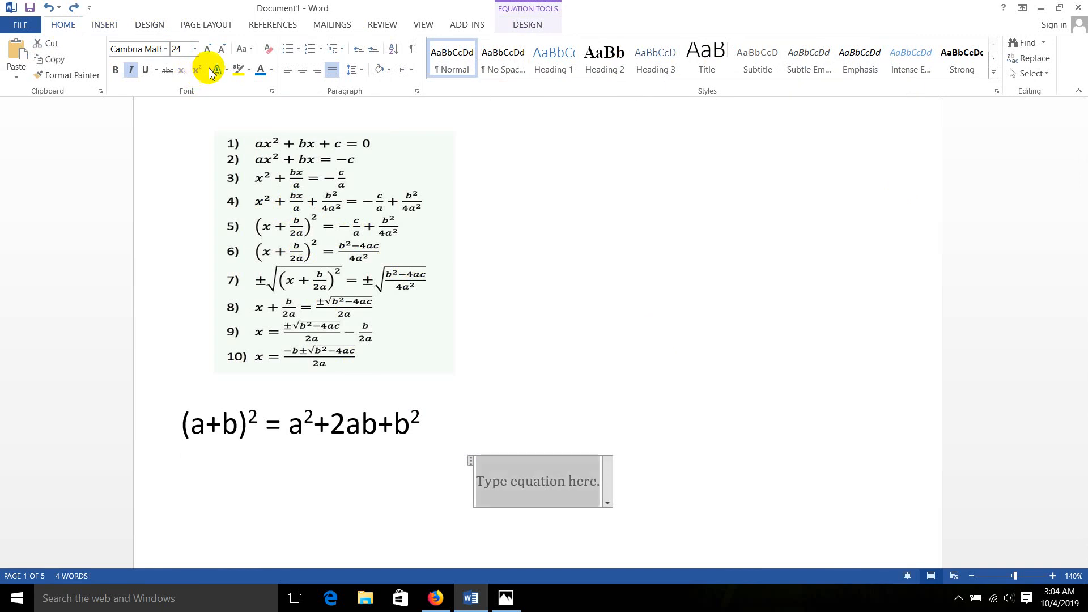
Insert a superscript structure in the blank equation and fill it with base x and exponent 2
left_click(105, 25)
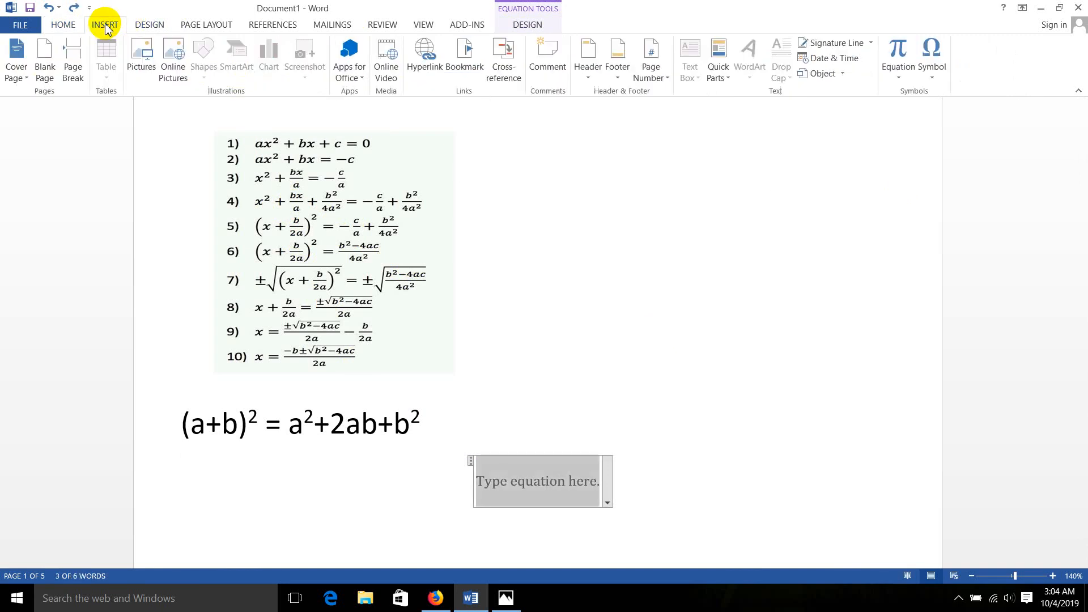
left_click(898, 52)
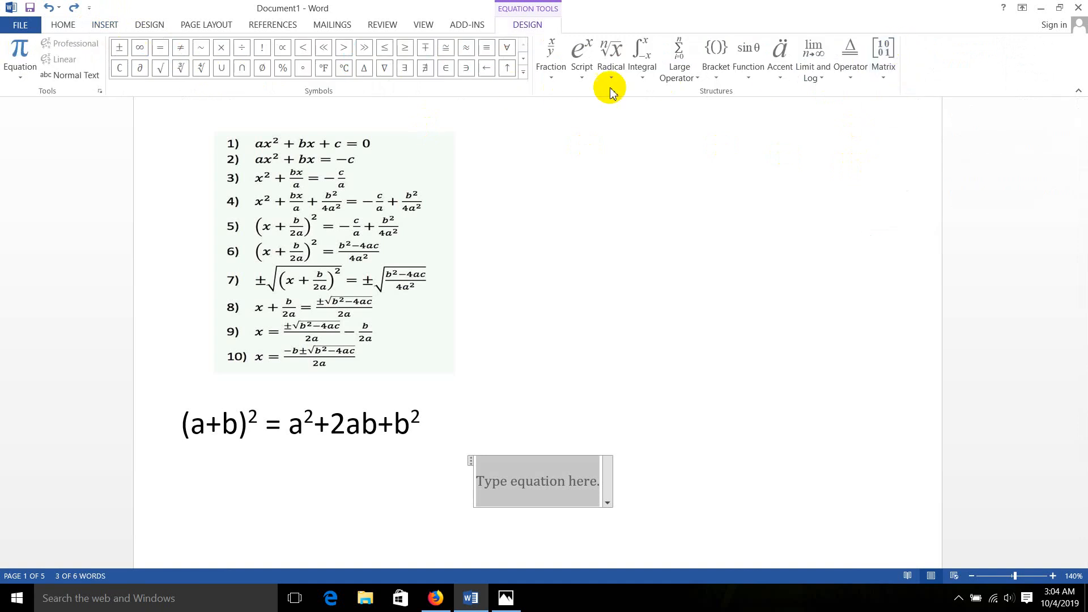
left_click(583, 81)
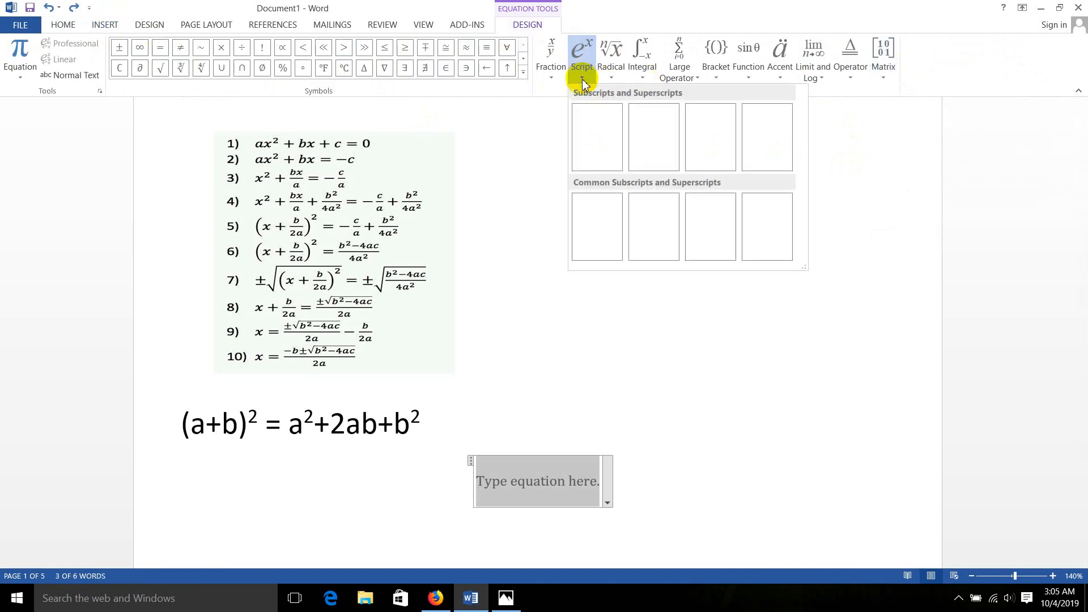
left_click(593, 139)
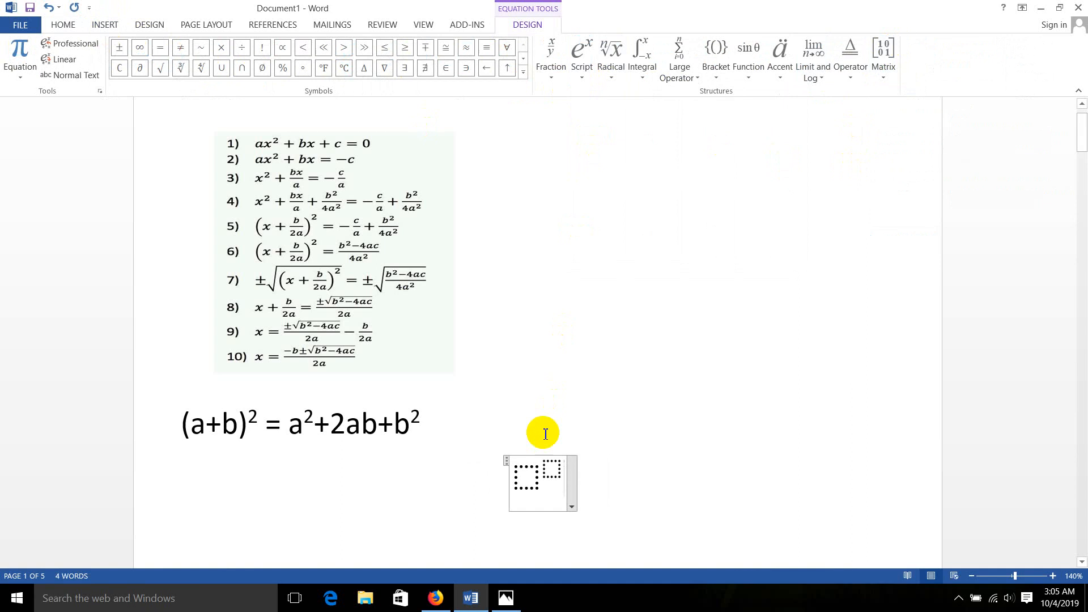
type("x")
left_click(546, 468)
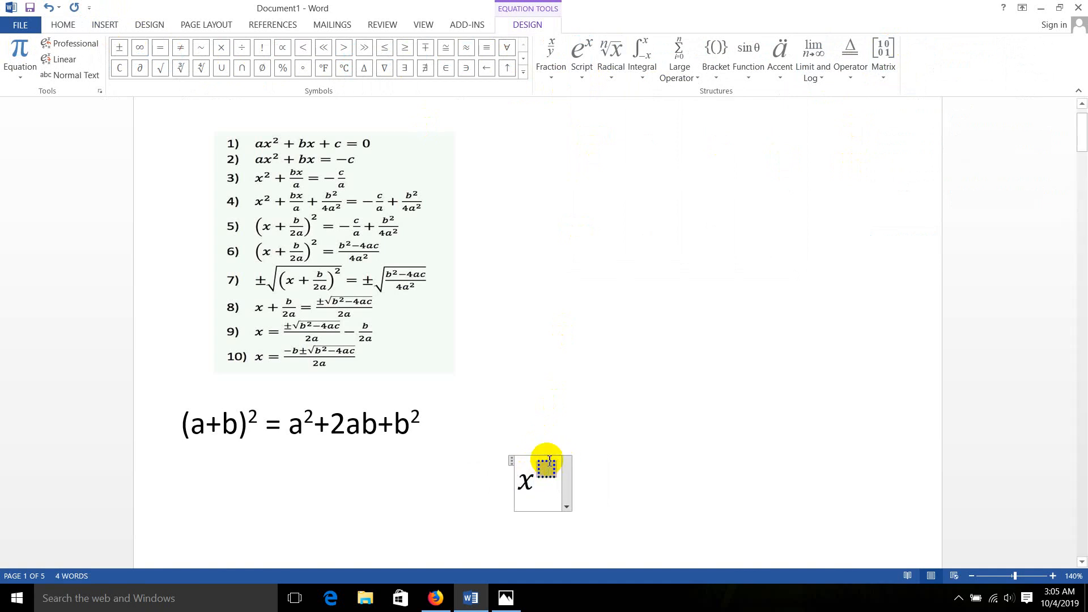
type("2")
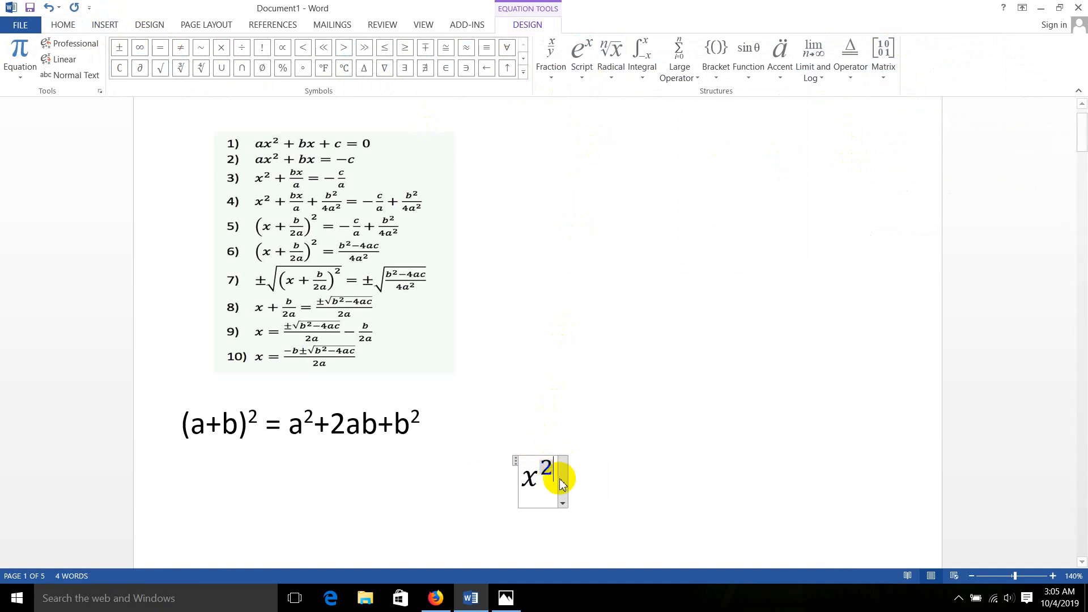
left_click(553, 481)
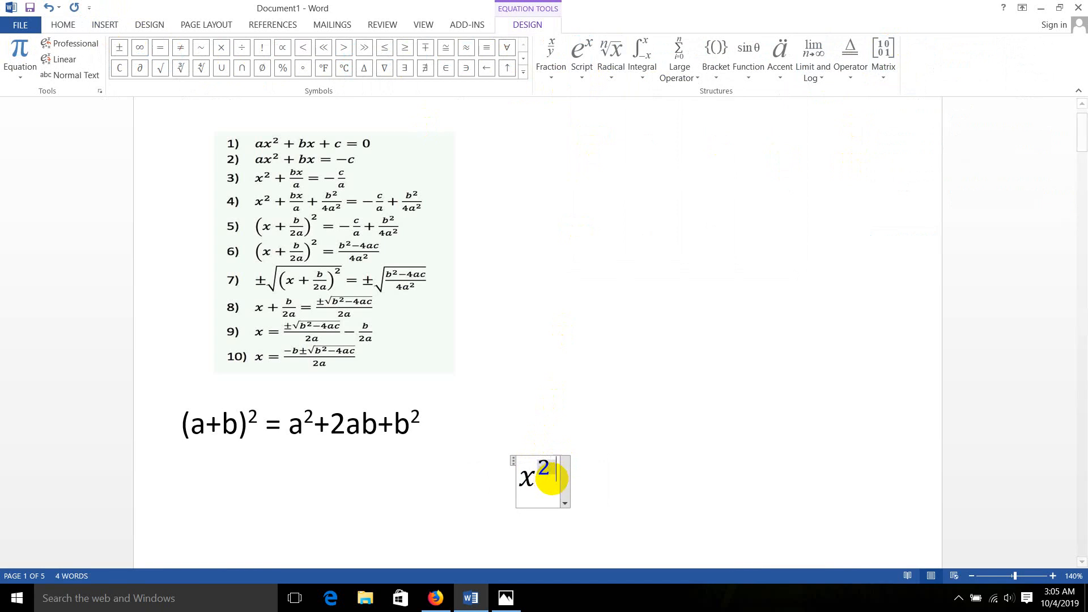
key("BackSpace")
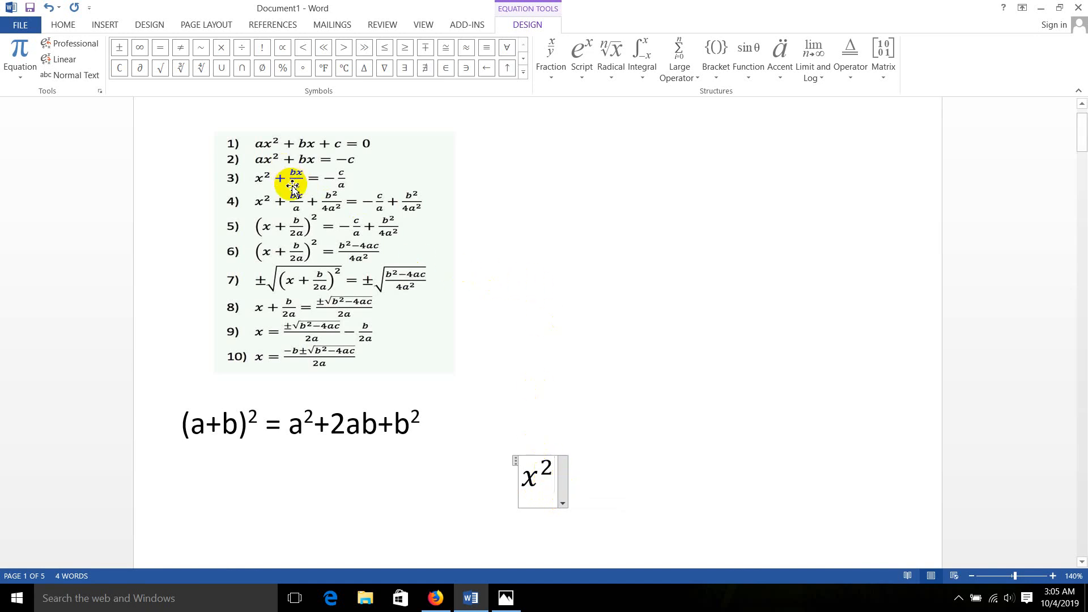
Extend the equation after x² with a plus sign and a stacked fraction, bx over a
type("+")
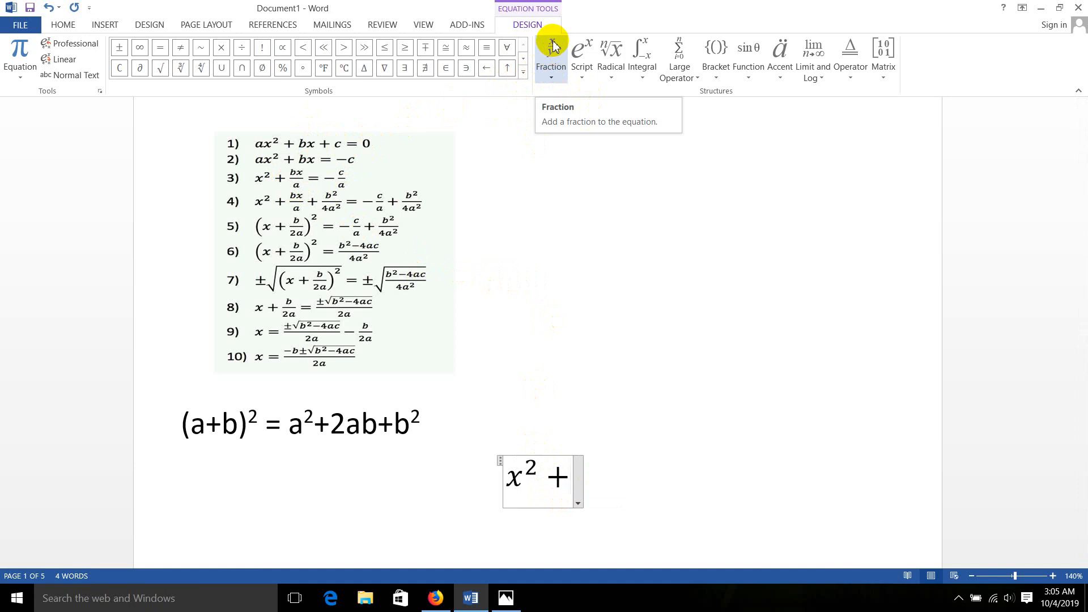
left_click(550, 72)
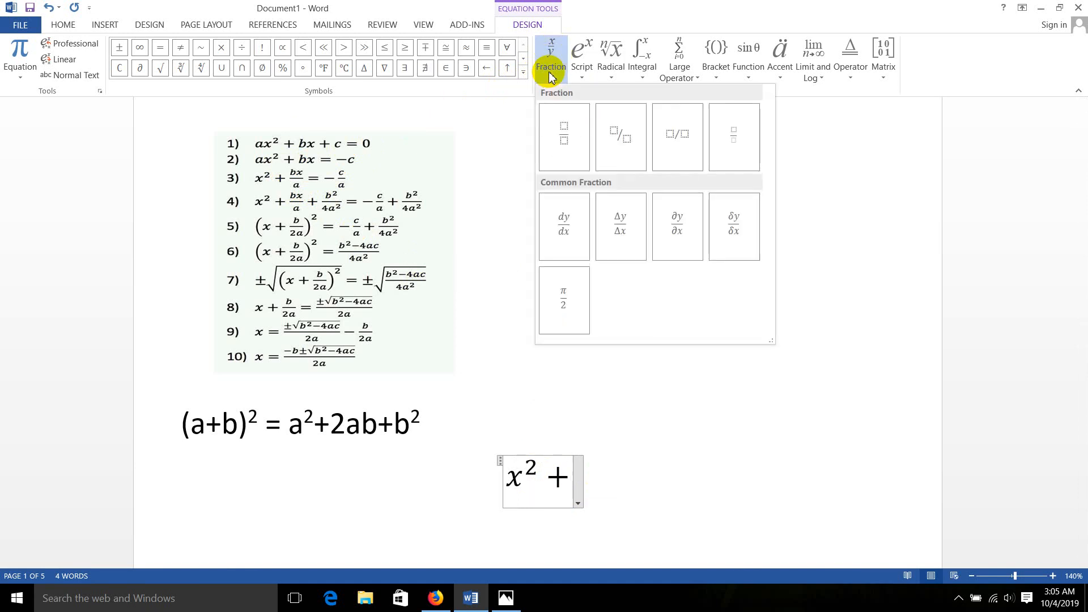
left_click(566, 128)
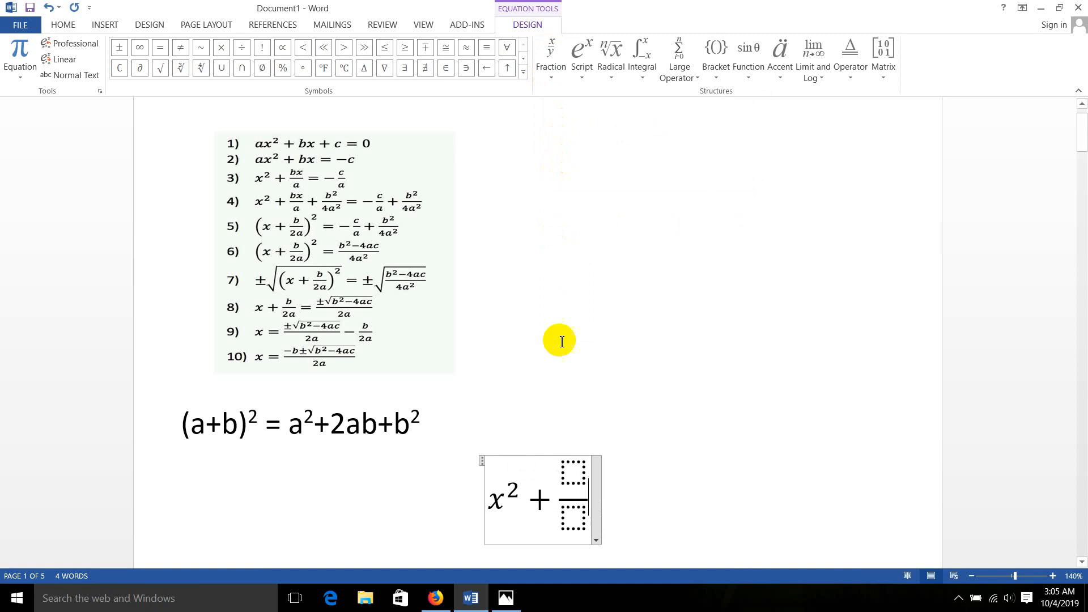
left_click(575, 478)
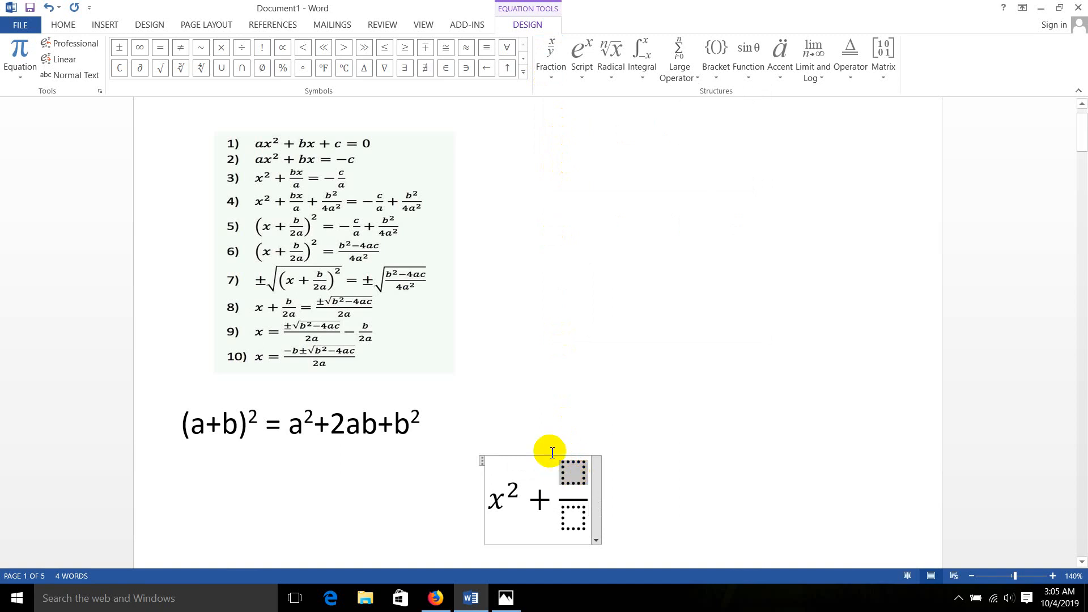
type("bx")
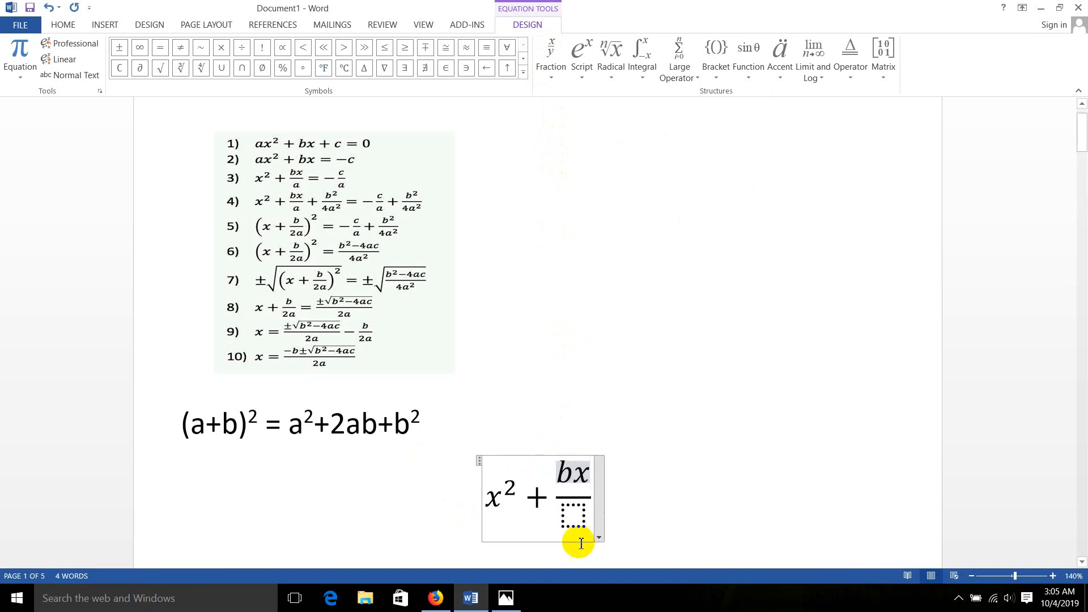
left_click(575, 522)
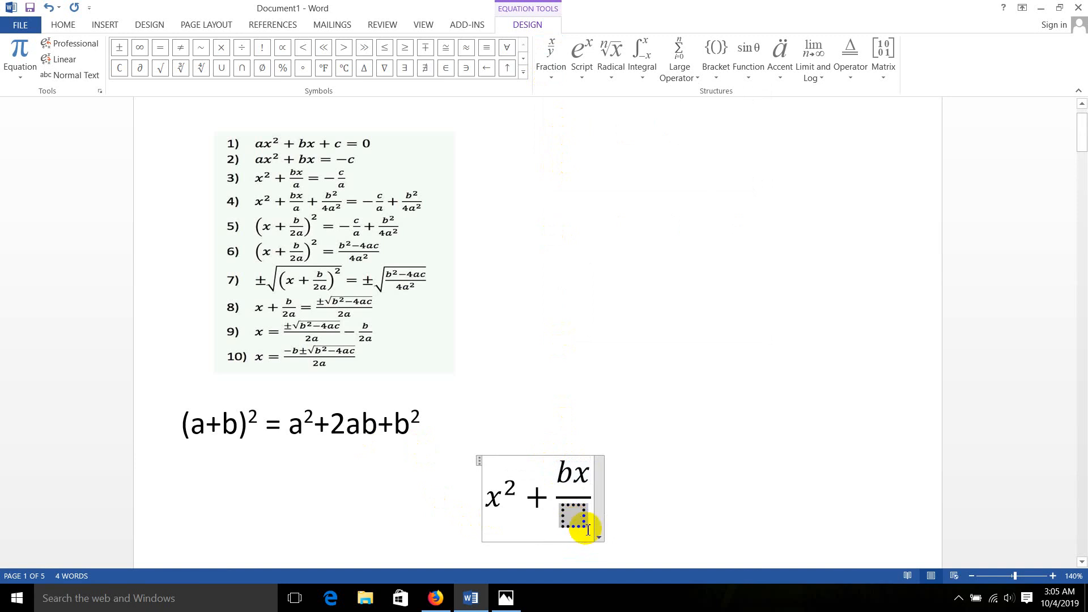
type("a")
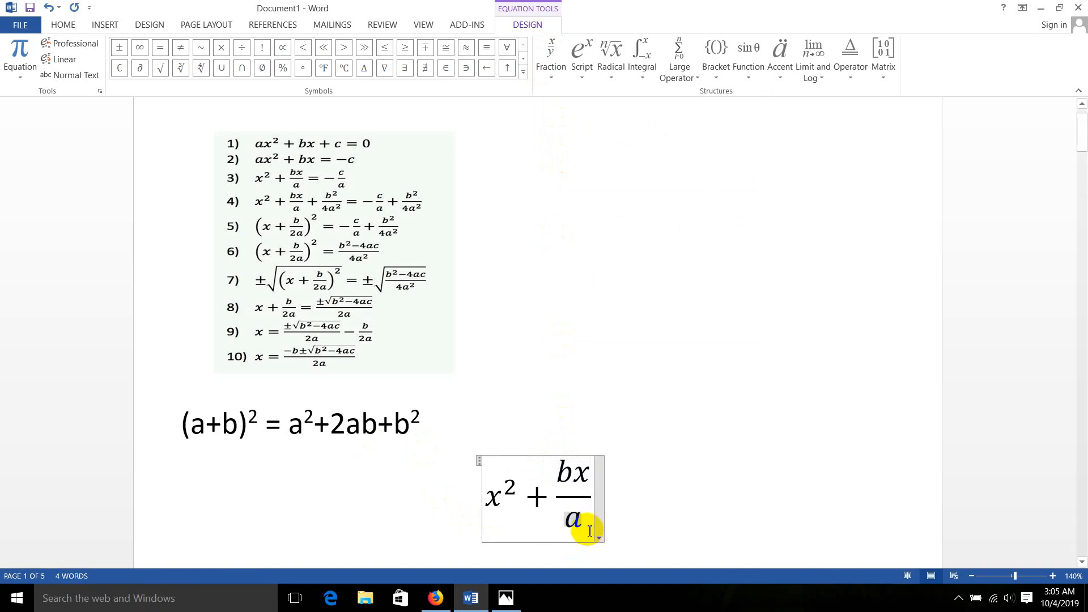
Continue the equation after the bx/a fraction with = − and a stacked fraction that has c as its numerator
left_click(595, 499)
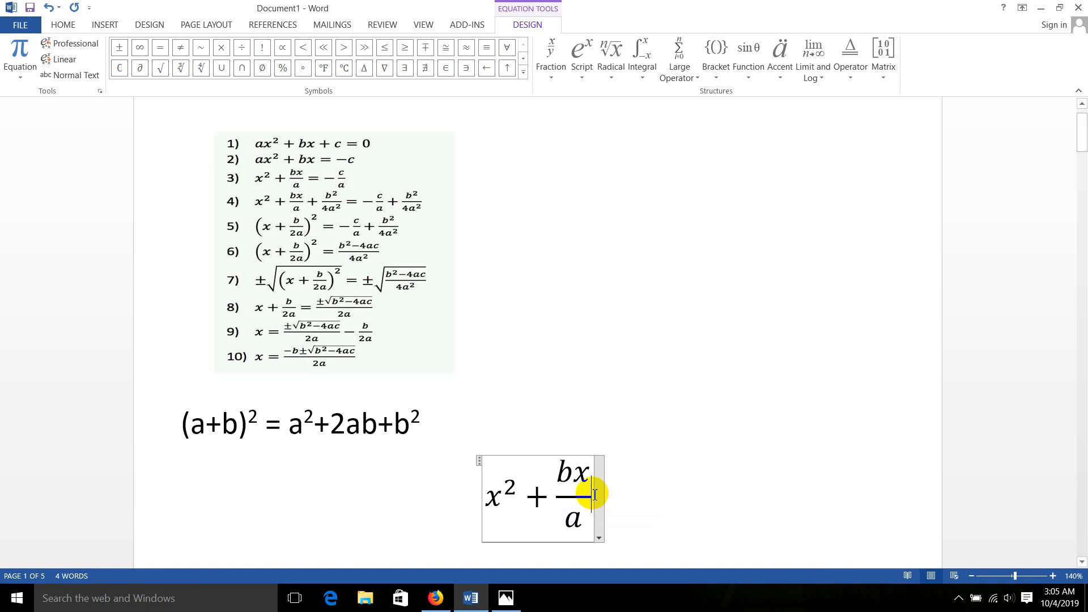
type("=")
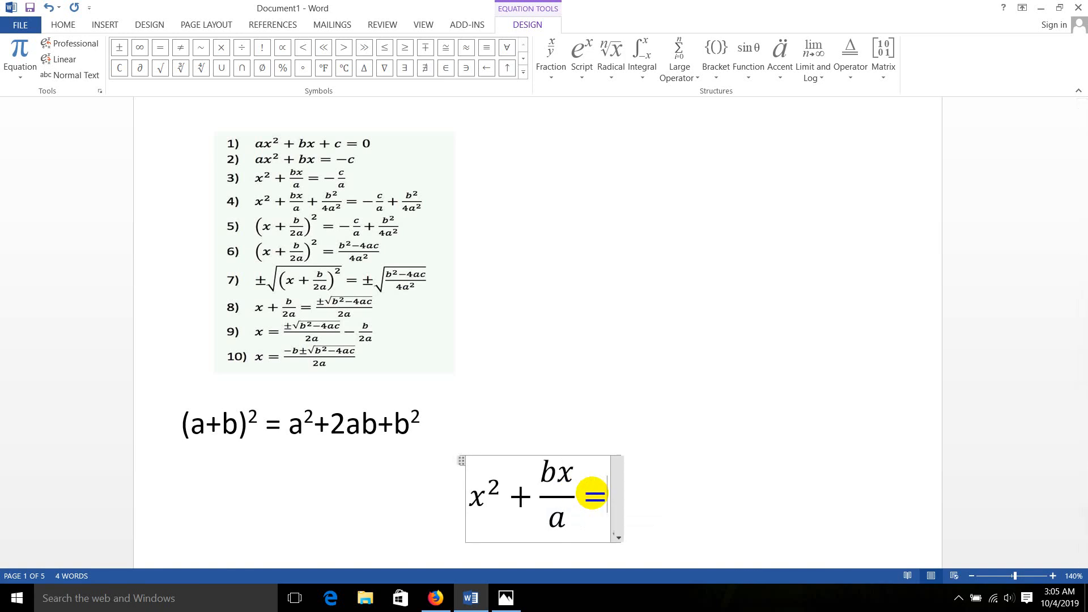
type("-")
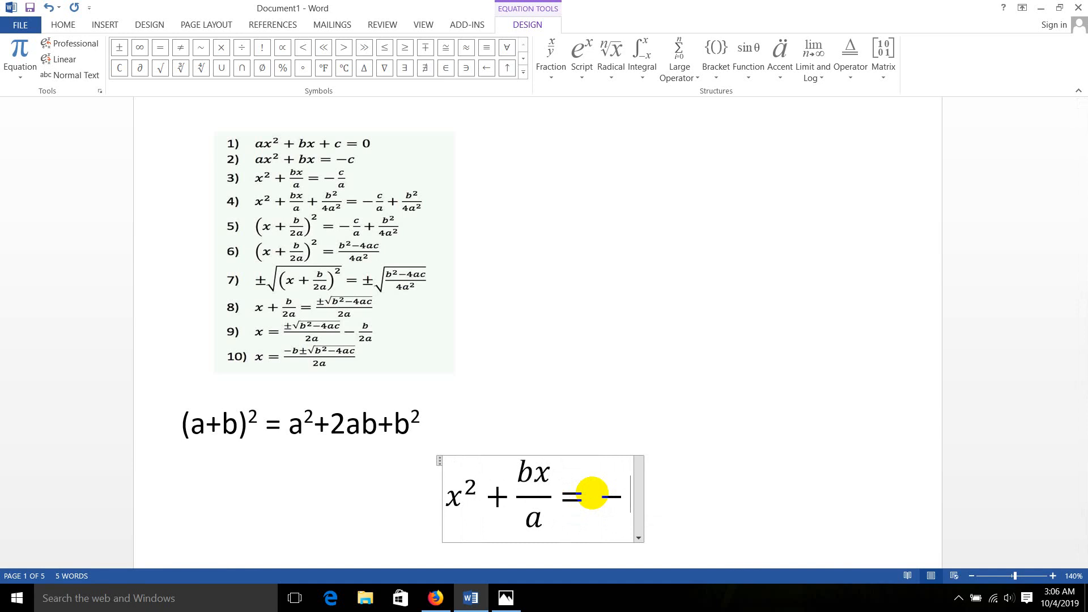
left_click(552, 67)
left_click(563, 136)
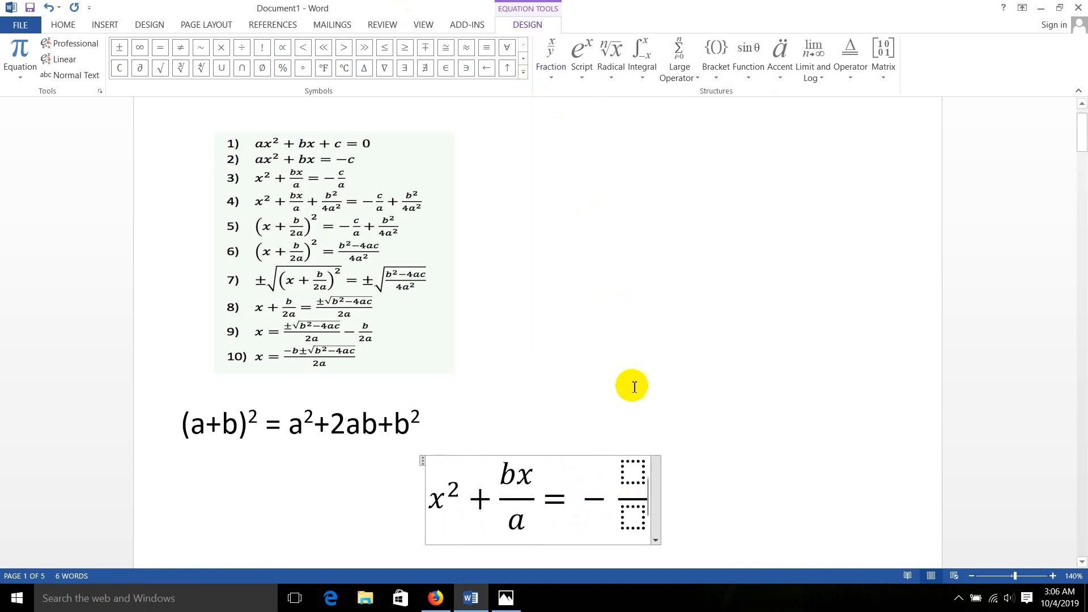
type("c")
left_click(631, 514)
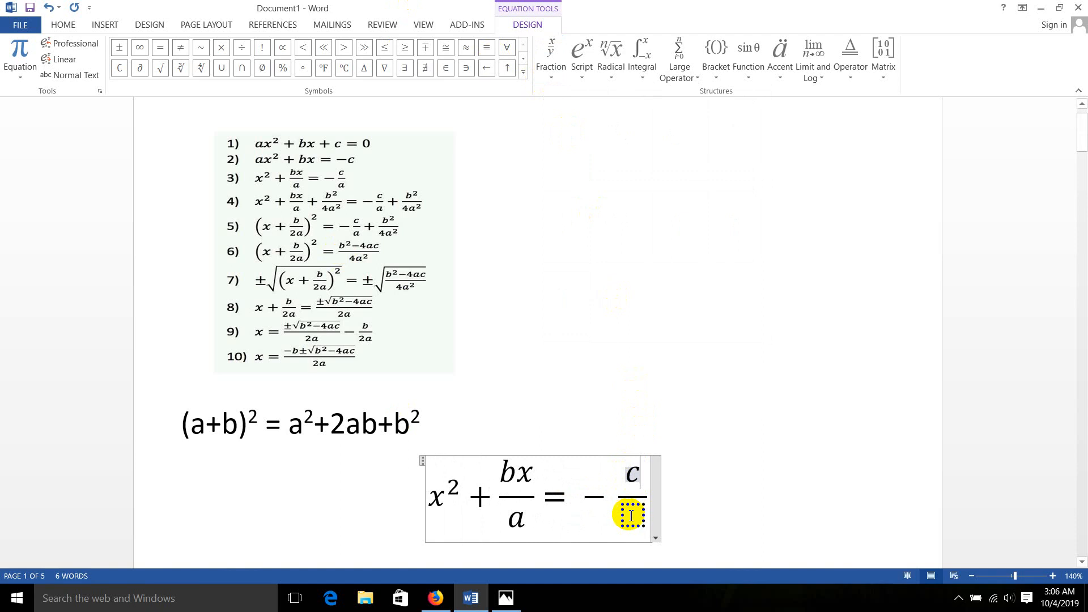
type("c")
key("BackSpace")
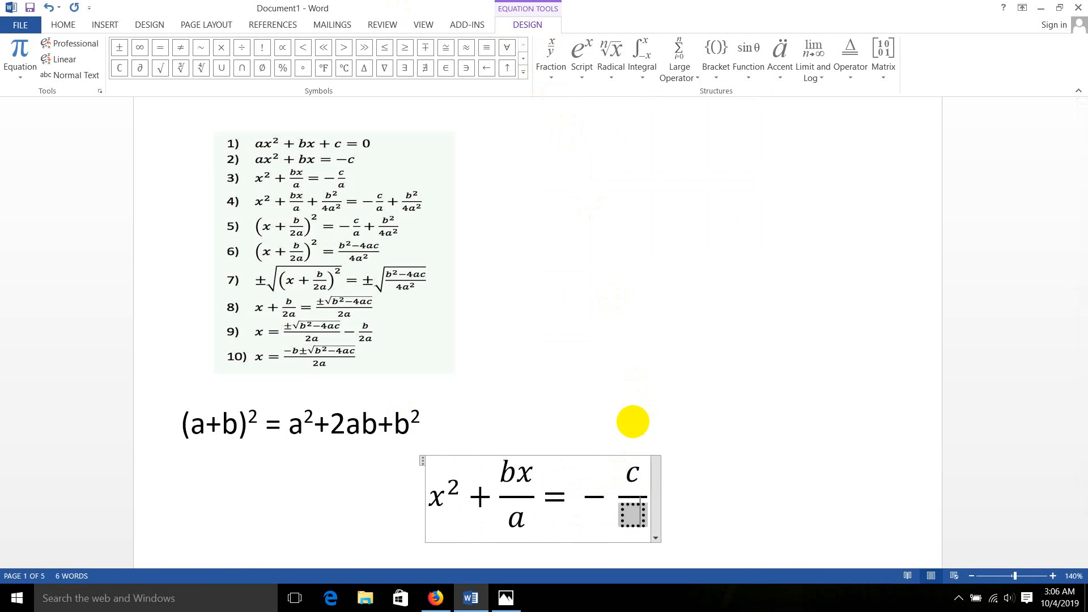
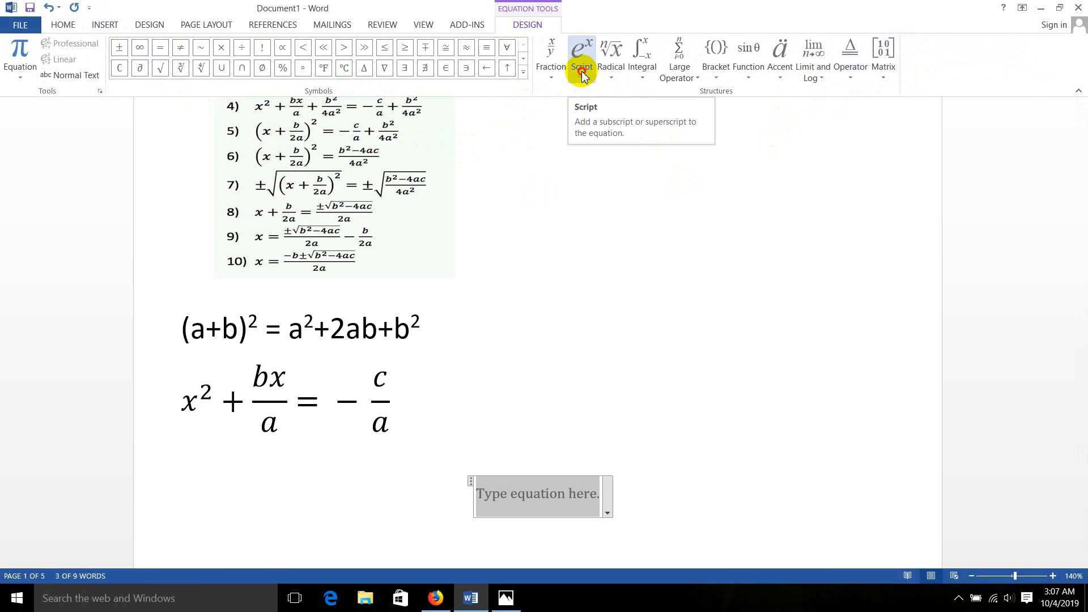
Insert a superscript structure in the new blank equation and place a pair of parentheses in its base
left_click(582, 73)
left_click(595, 142)
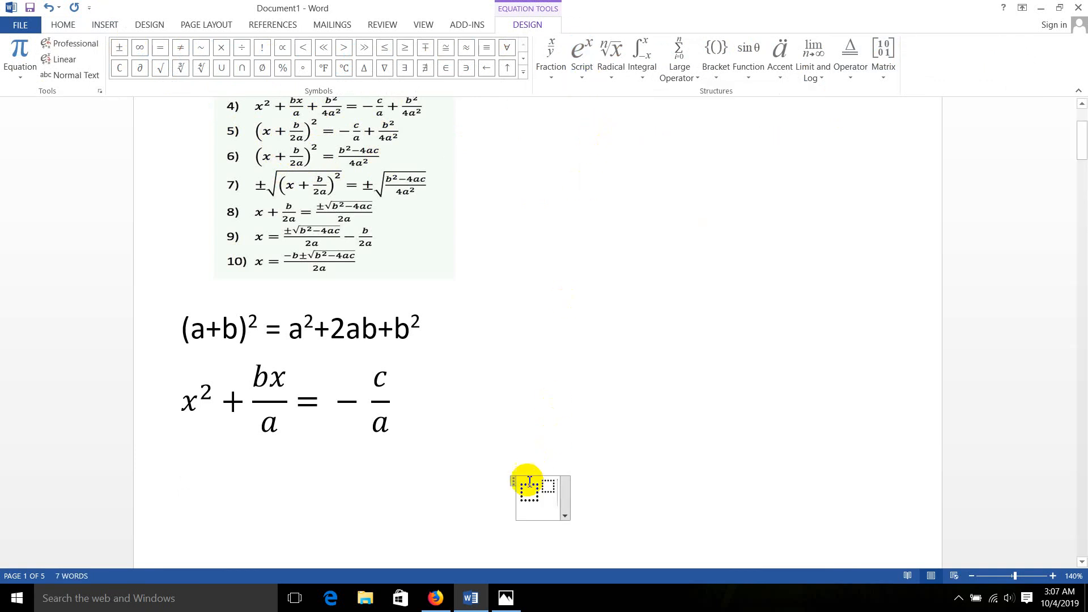
left_click(526, 496)
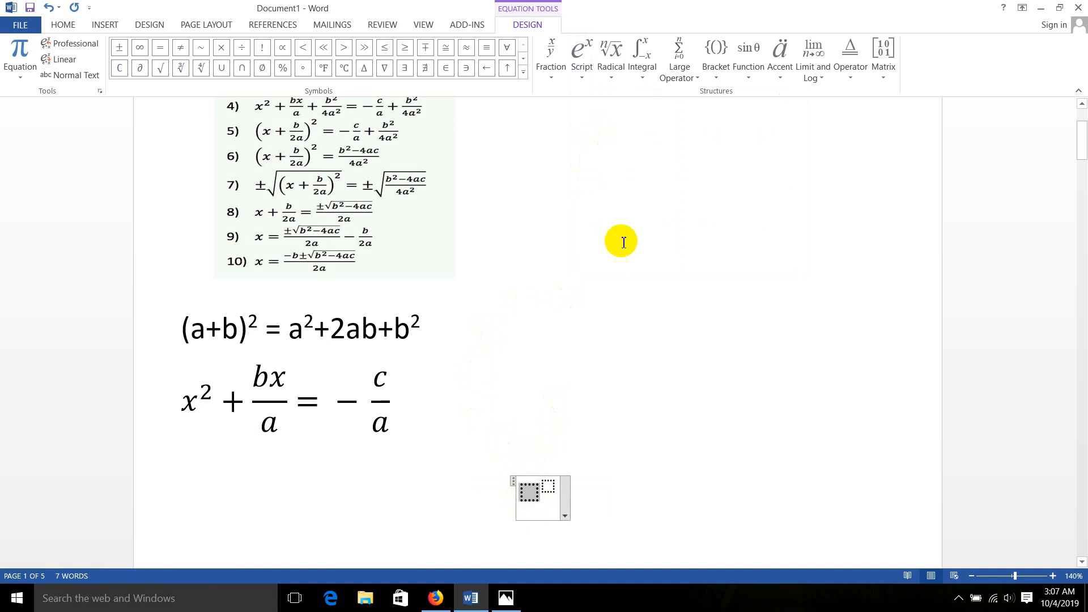
left_click(717, 76)
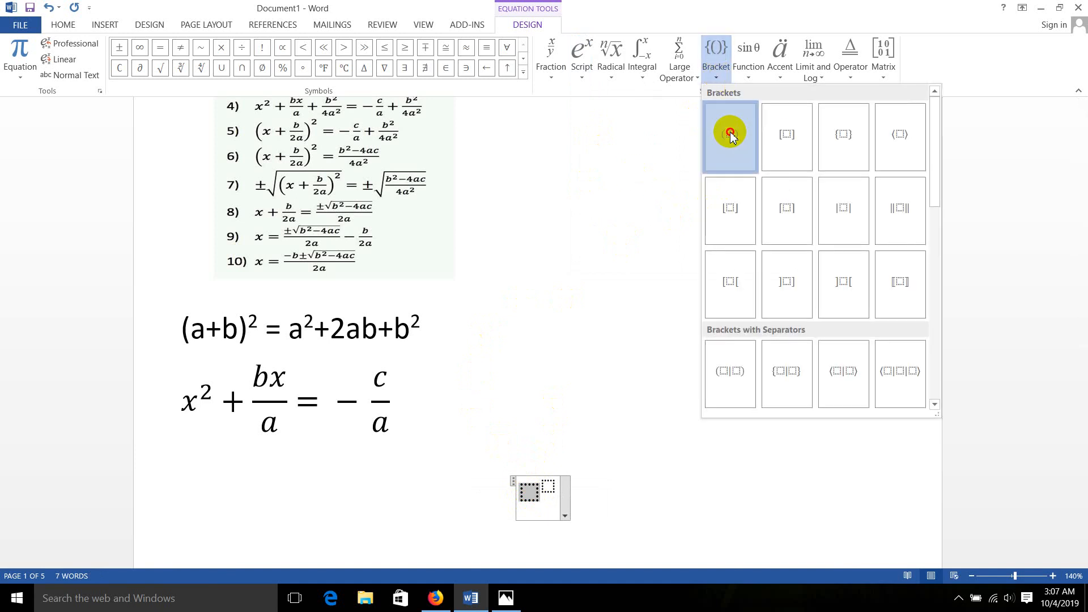
left_click(730, 134)
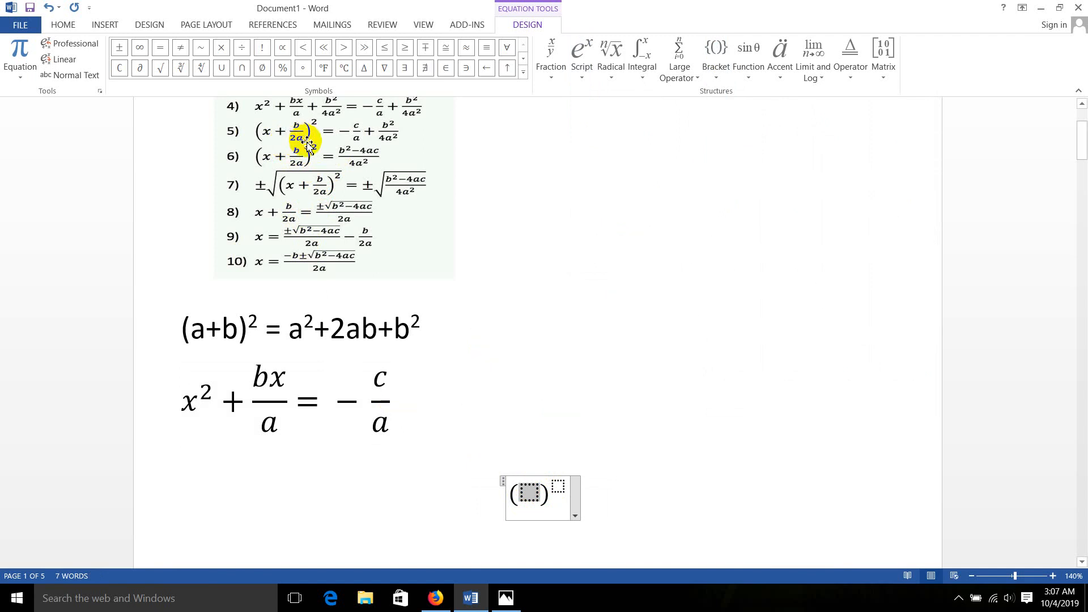
Fill the parentheses with x + and a stacked fraction, b over 2a, and set the exponent to 2
type("x ")
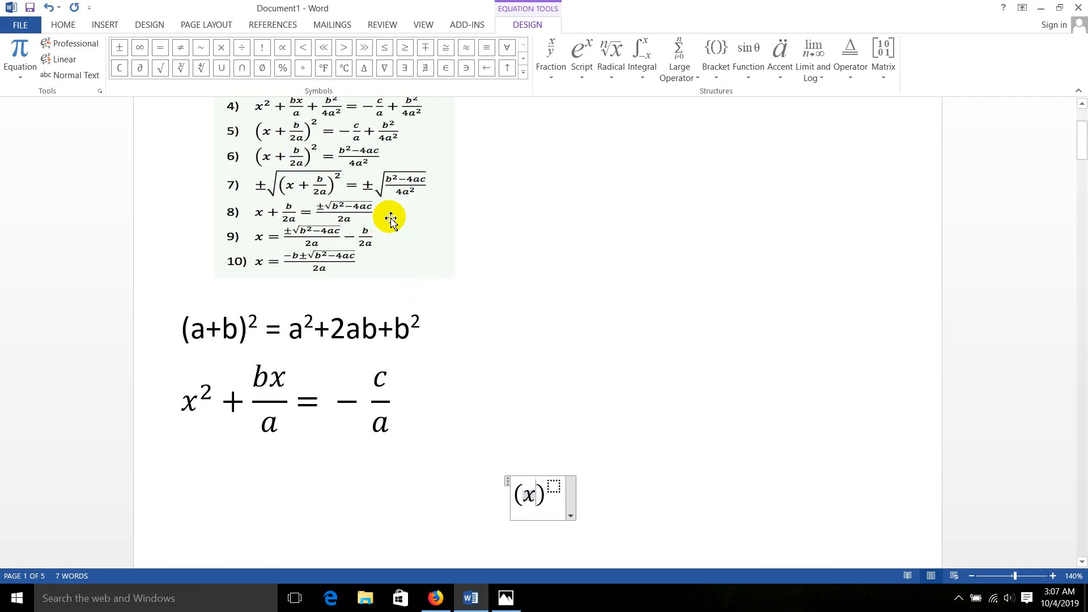
type("+")
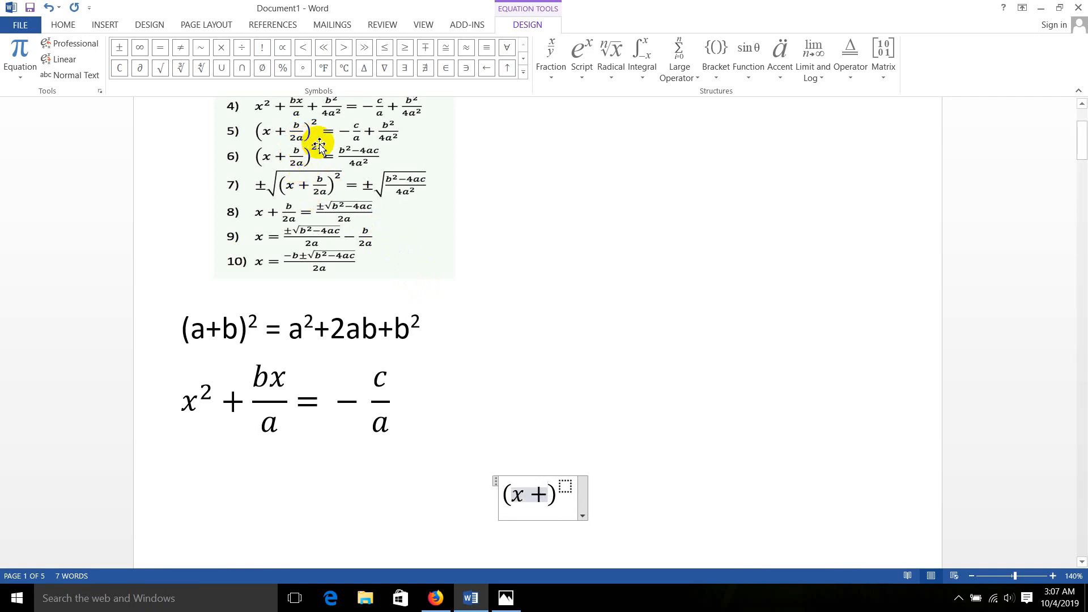
left_click(549, 70)
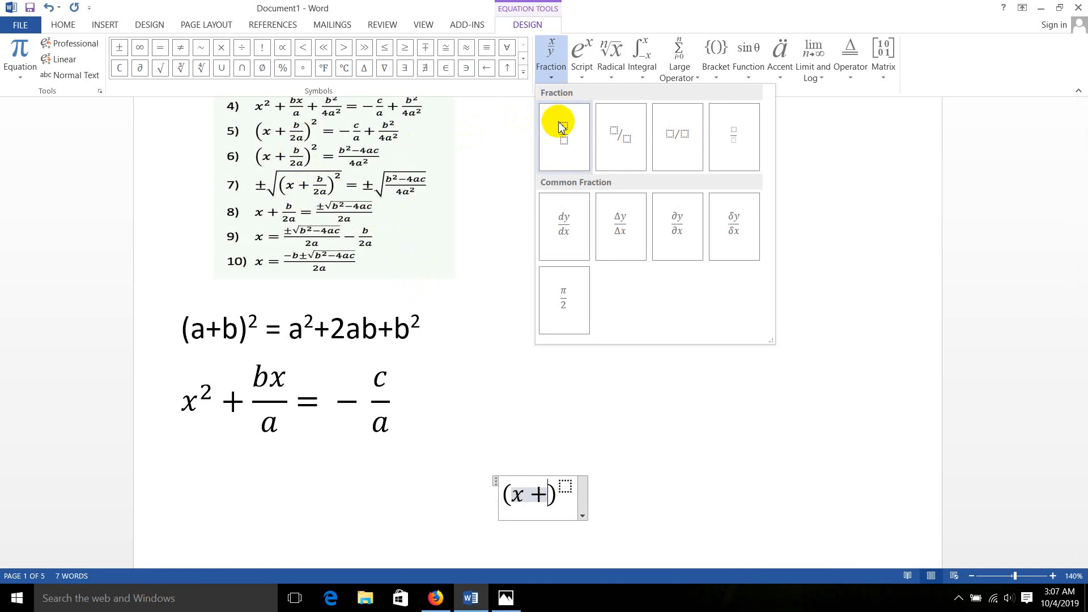
left_click(561, 129)
left_click(557, 492)
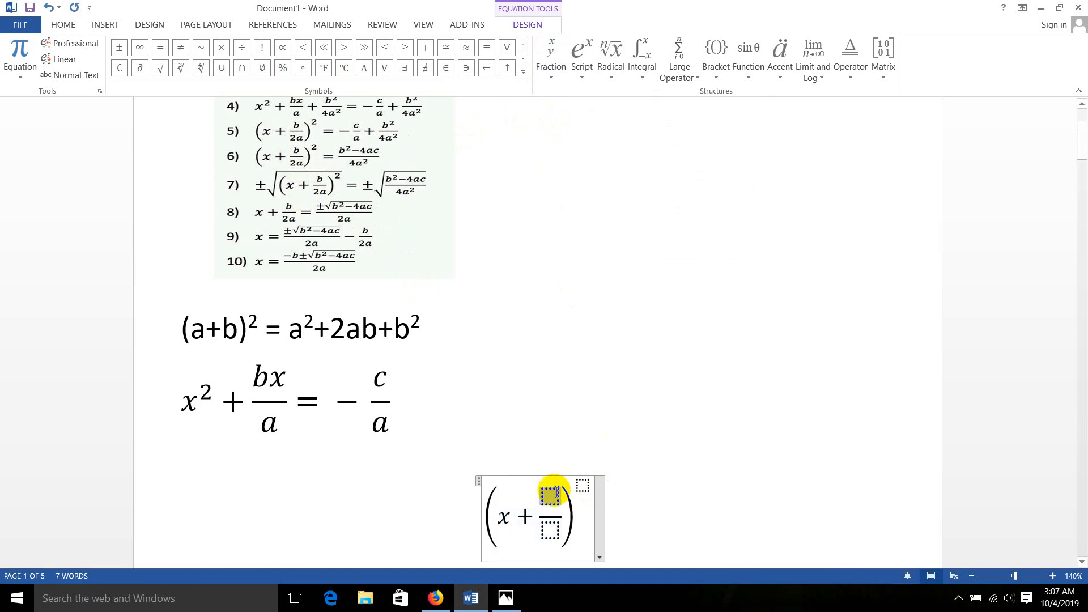
type("b/")
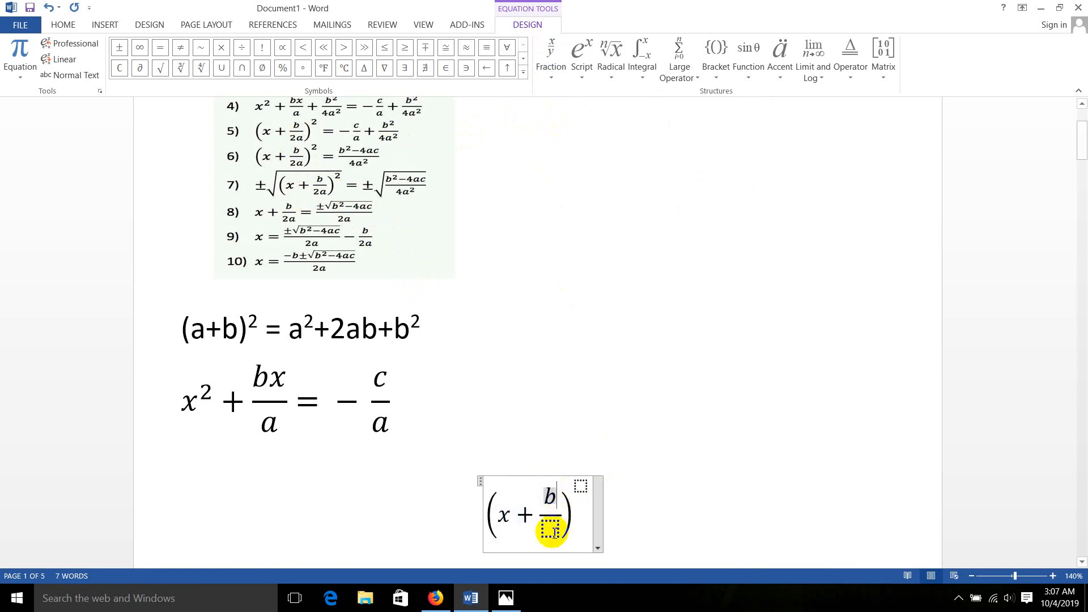
type("2")
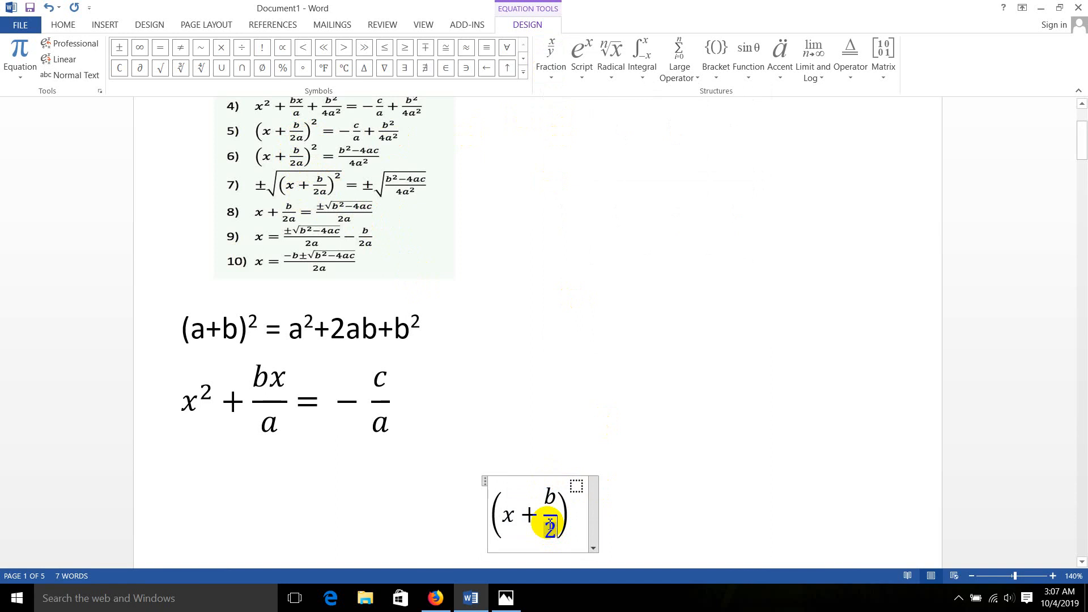
type("a)^")
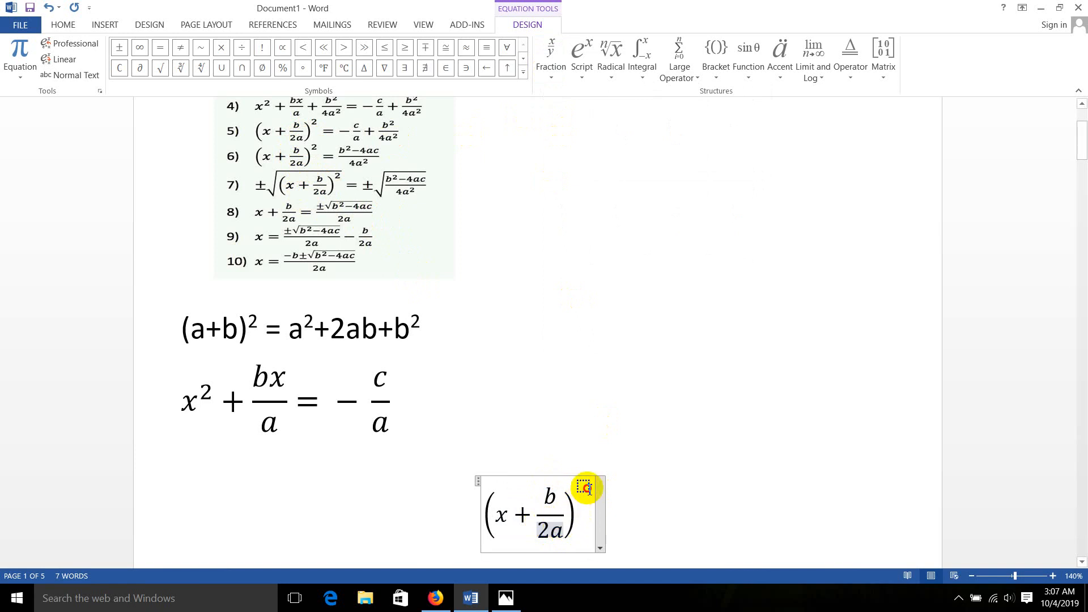
type("2")
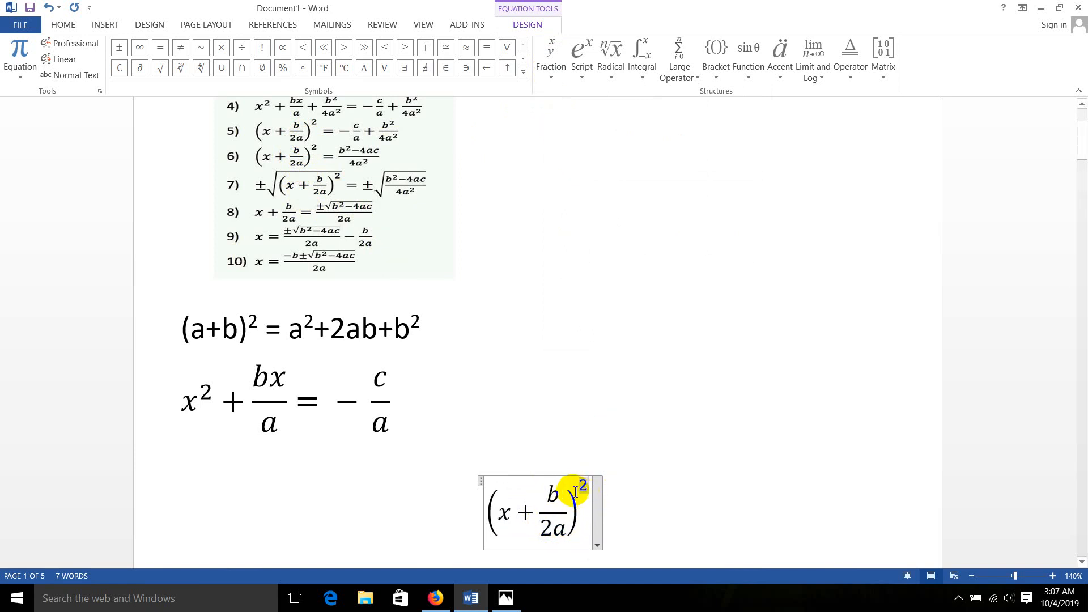
Continue the equation after the squared parentheses with = − and a stacked fraction, c over a
left_click(590, 519)
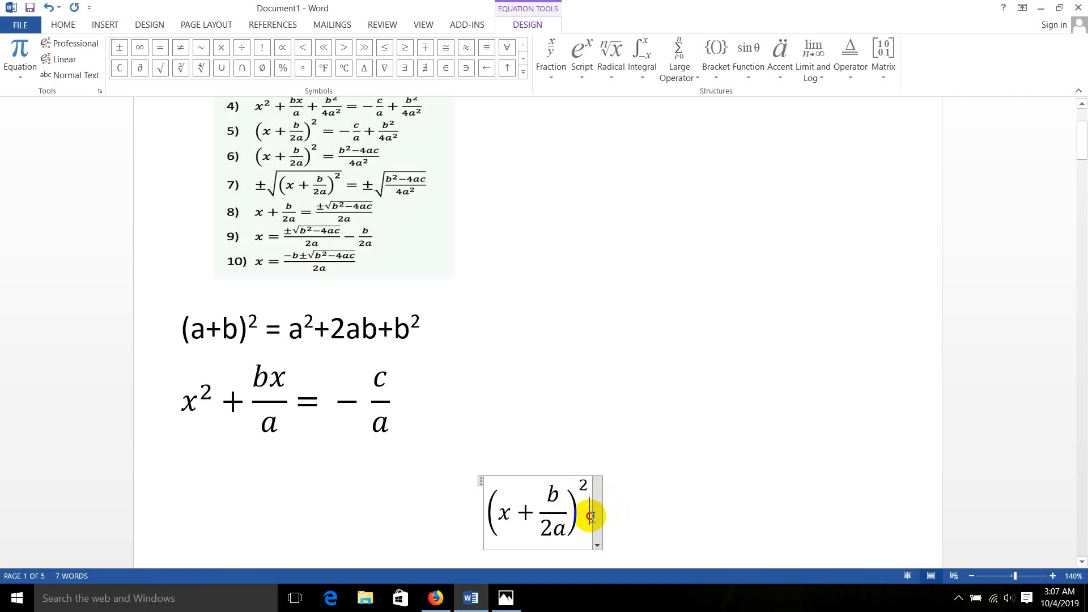
left_click(587, 485)
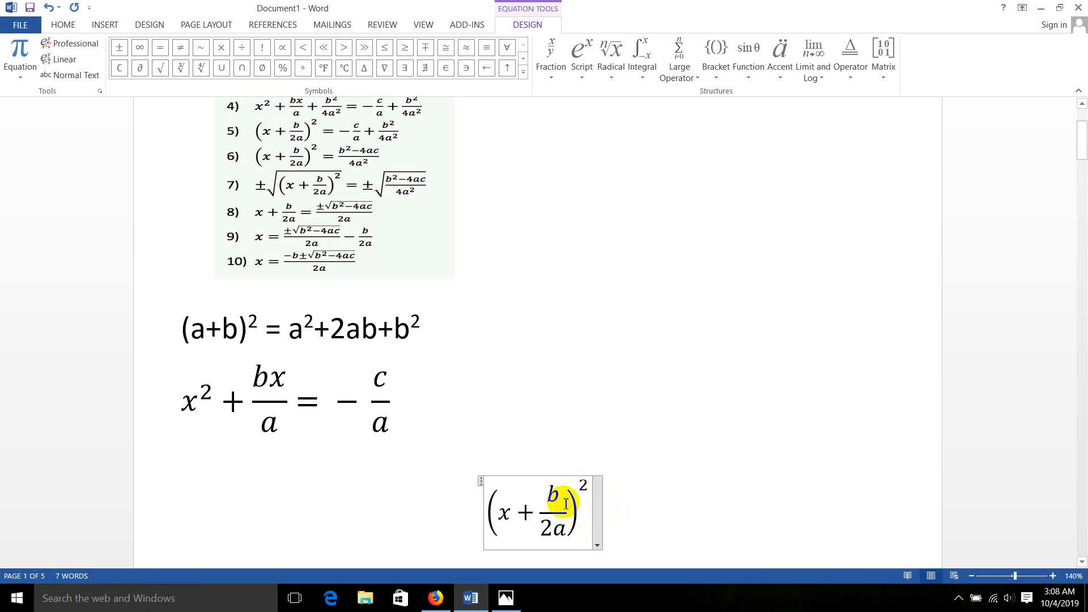
type("=")
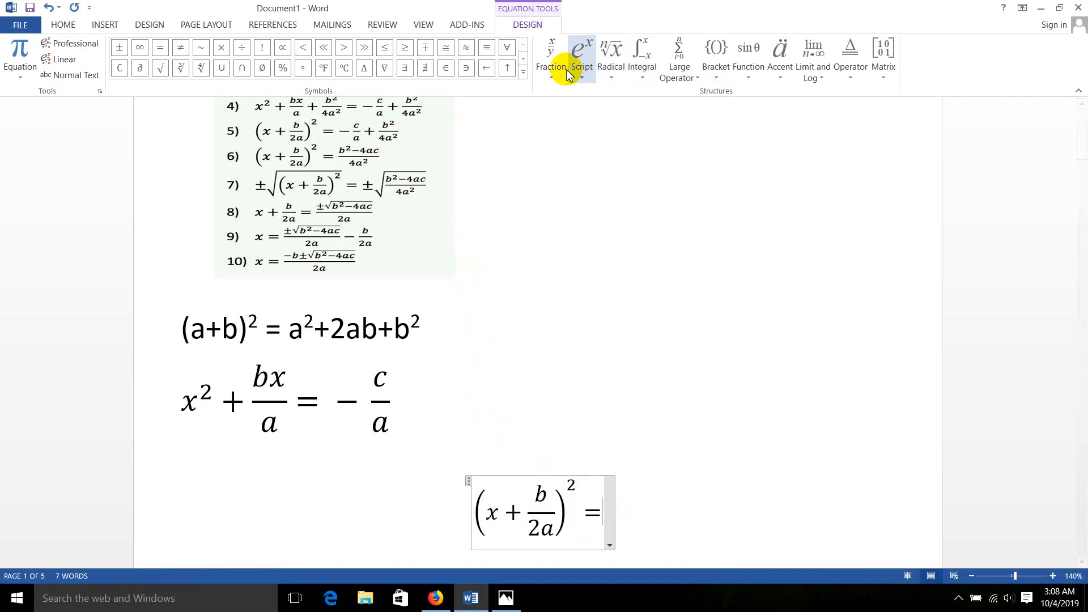
left_click(548, 77)
left_click(559, 133)
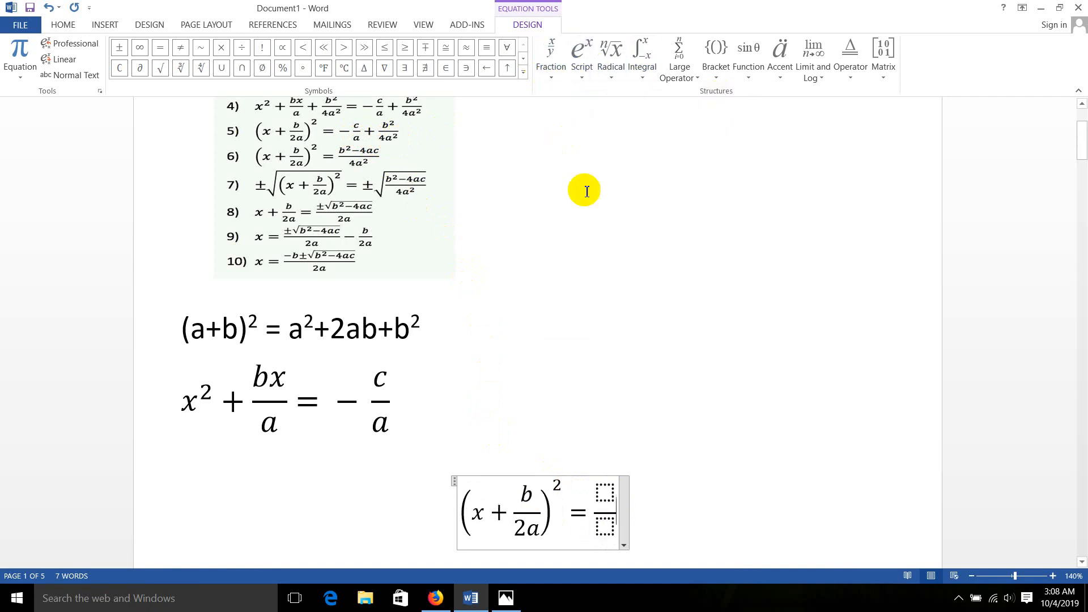
left_click(604, 493)
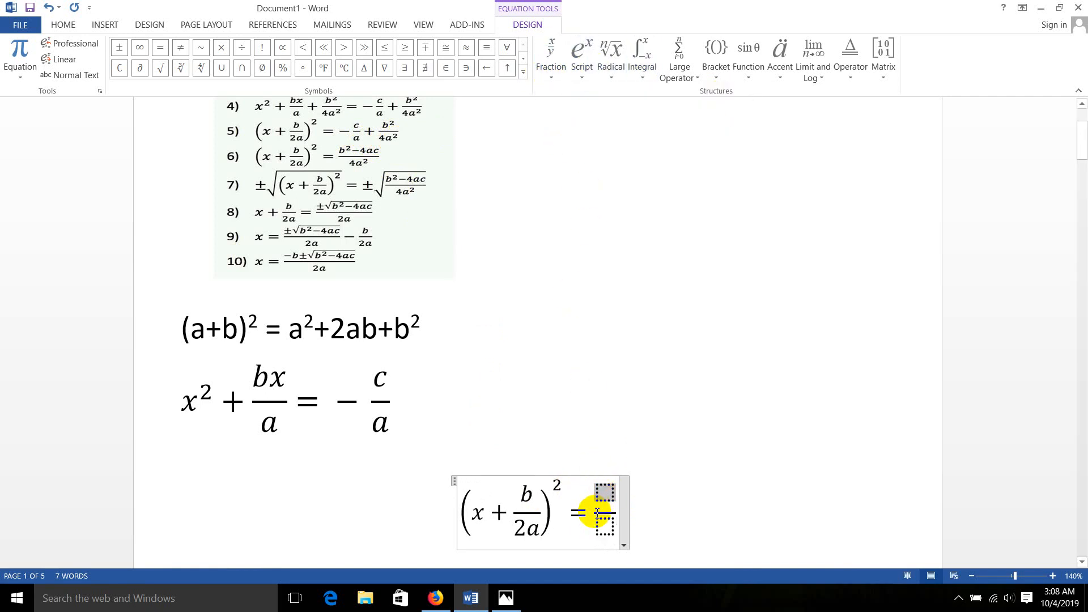
left_click(594, 516)
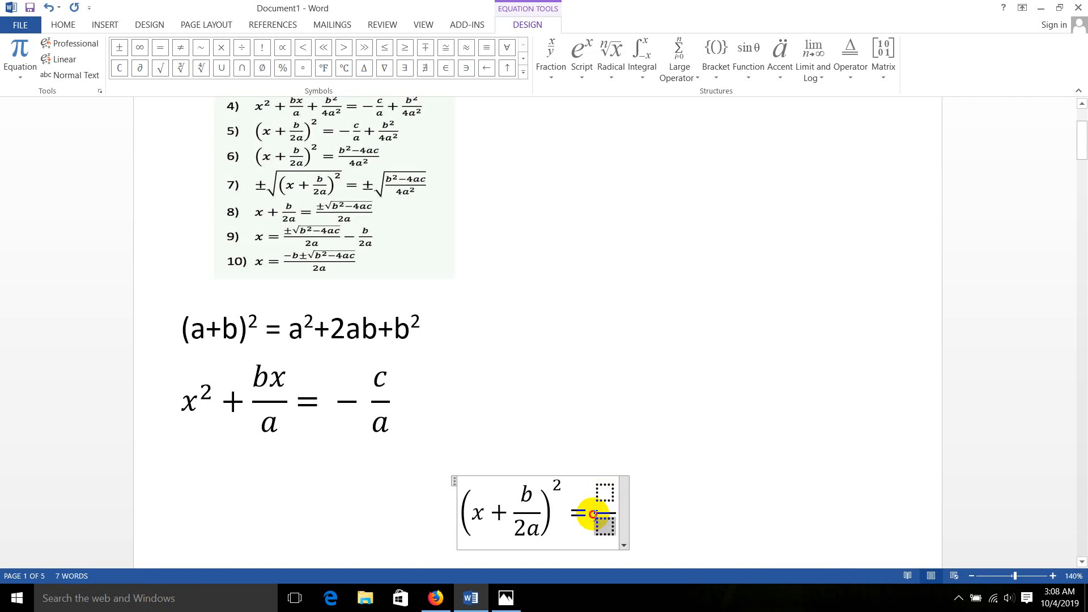
left_click_drag(593, 515, 589, 512)
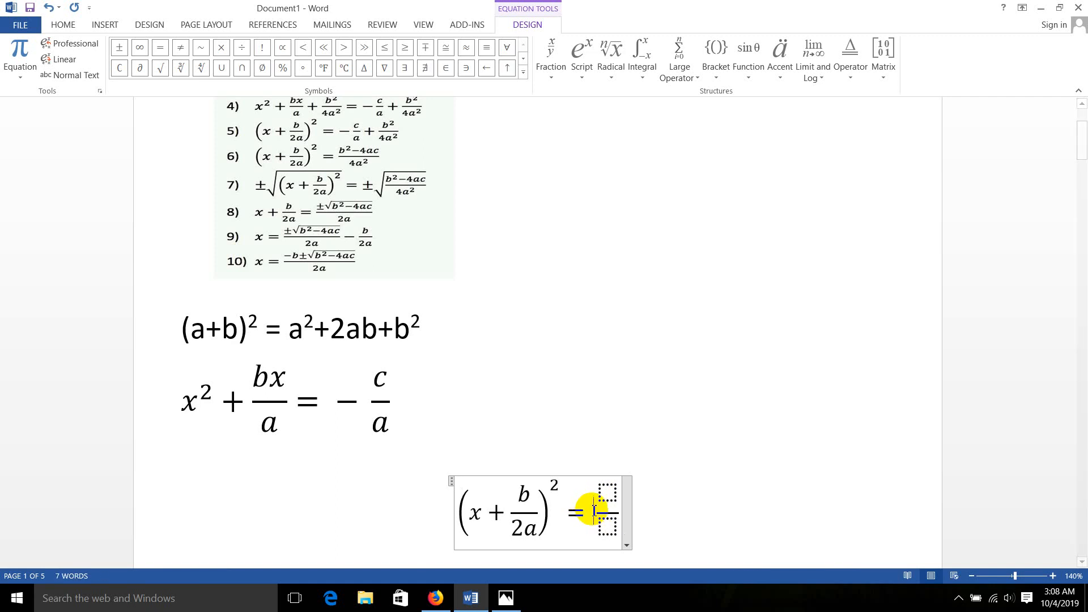
type("-")
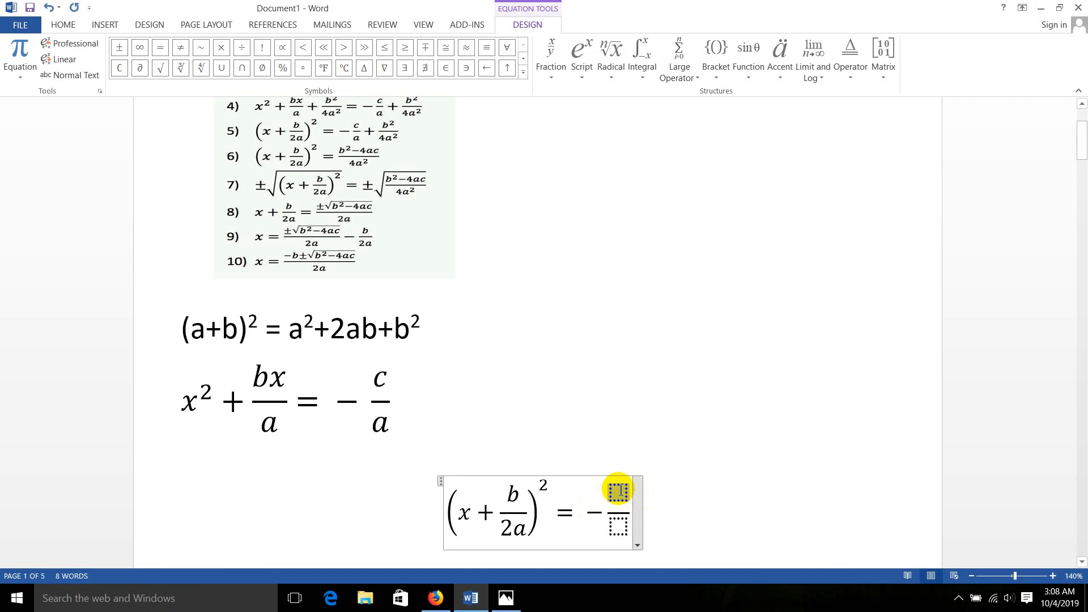
type("c/a")
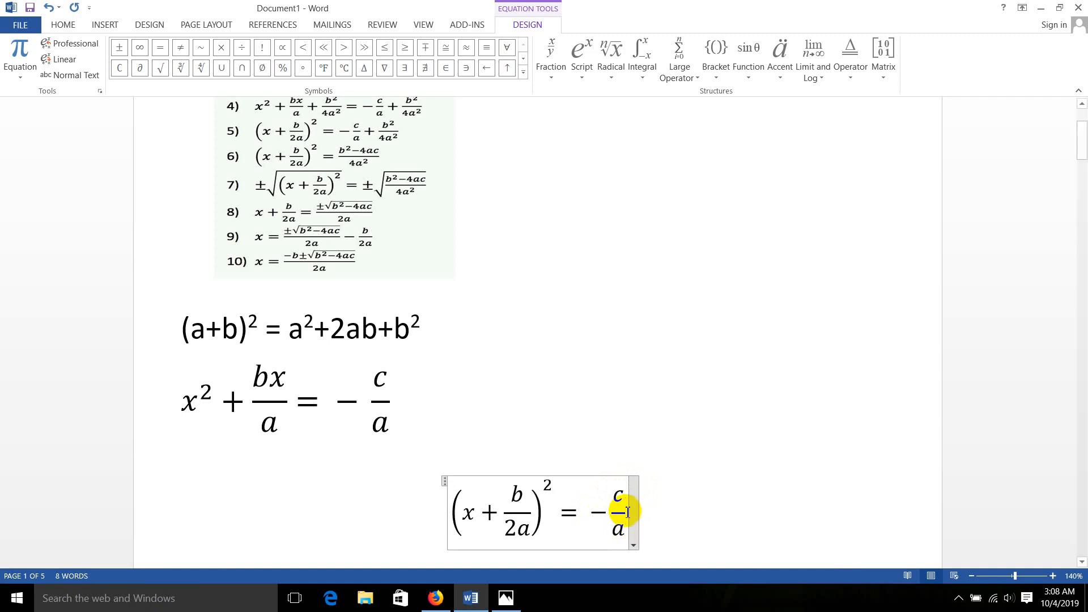
type(" +6")
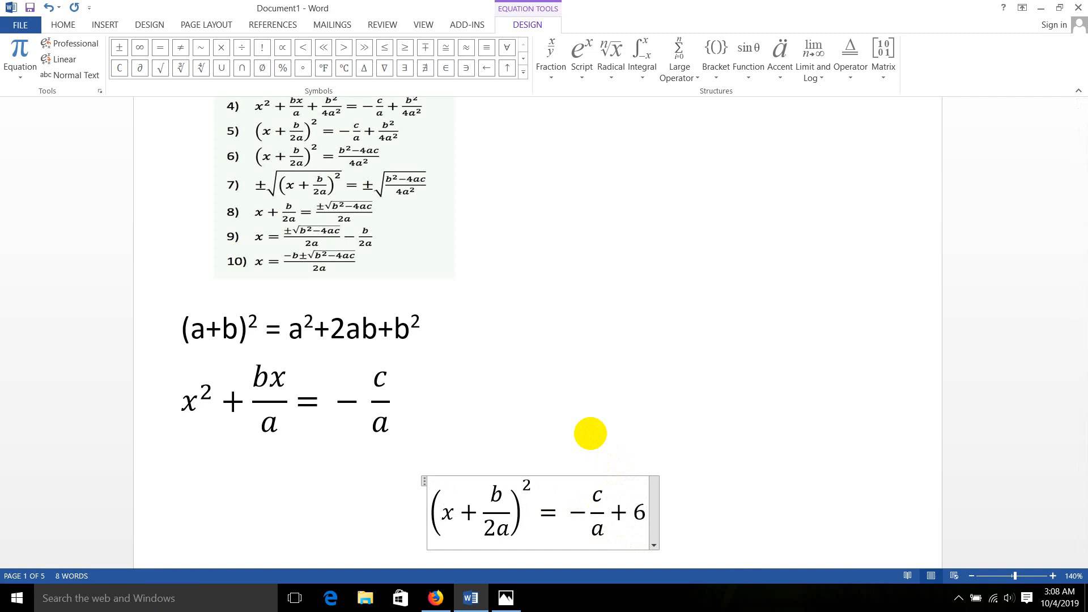
Extend the equation after −c/a with a plus sign and a stacked fraction whose numerator is b with superscript 2
key("BackSpace")
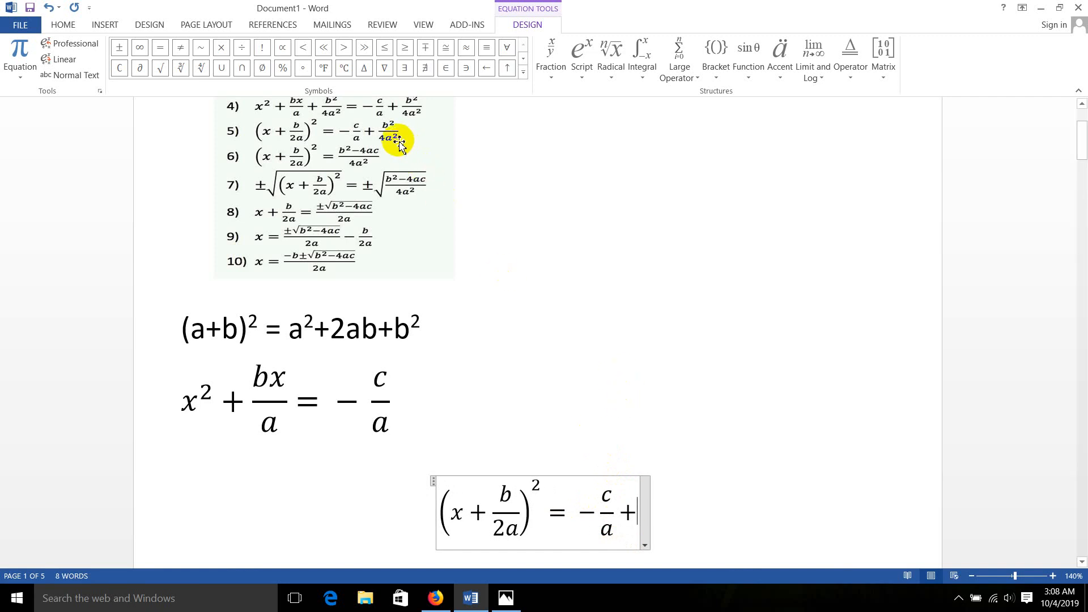
left_click(551, 63)
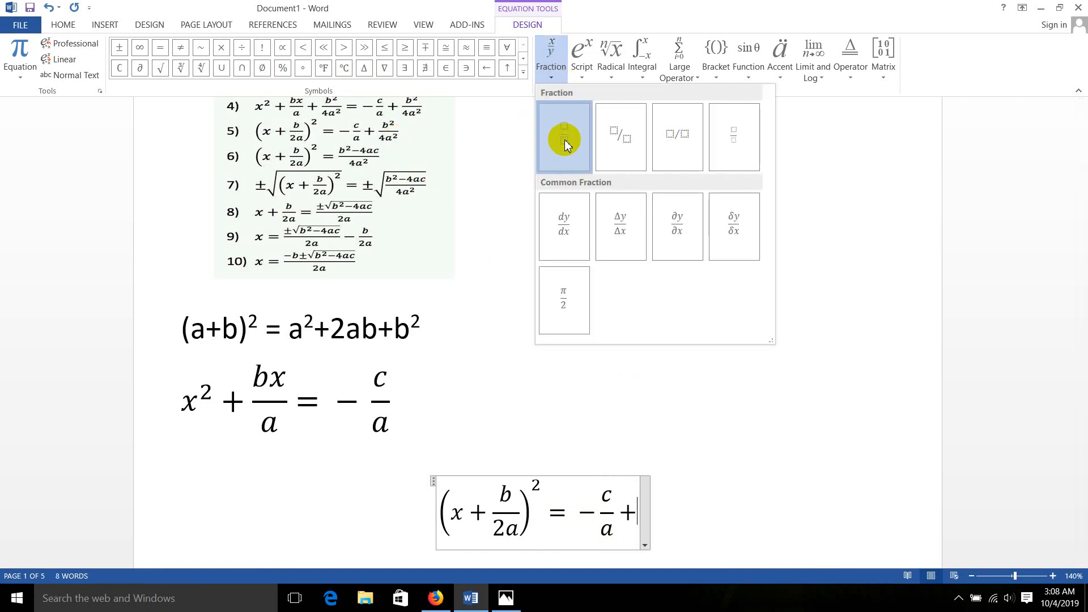
left_click(564, 139)
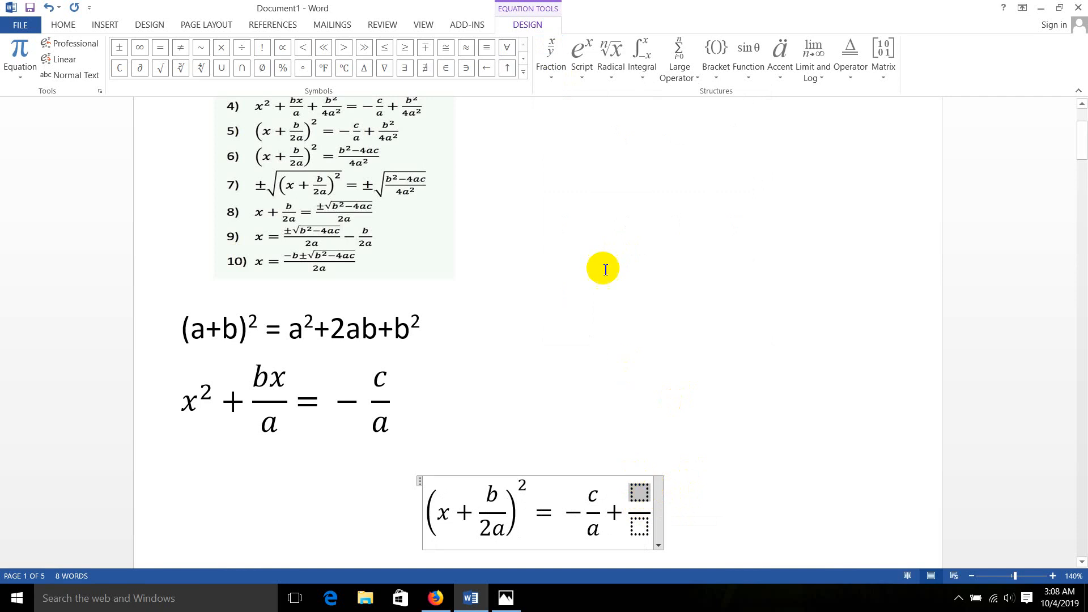
left_click(585, 75)
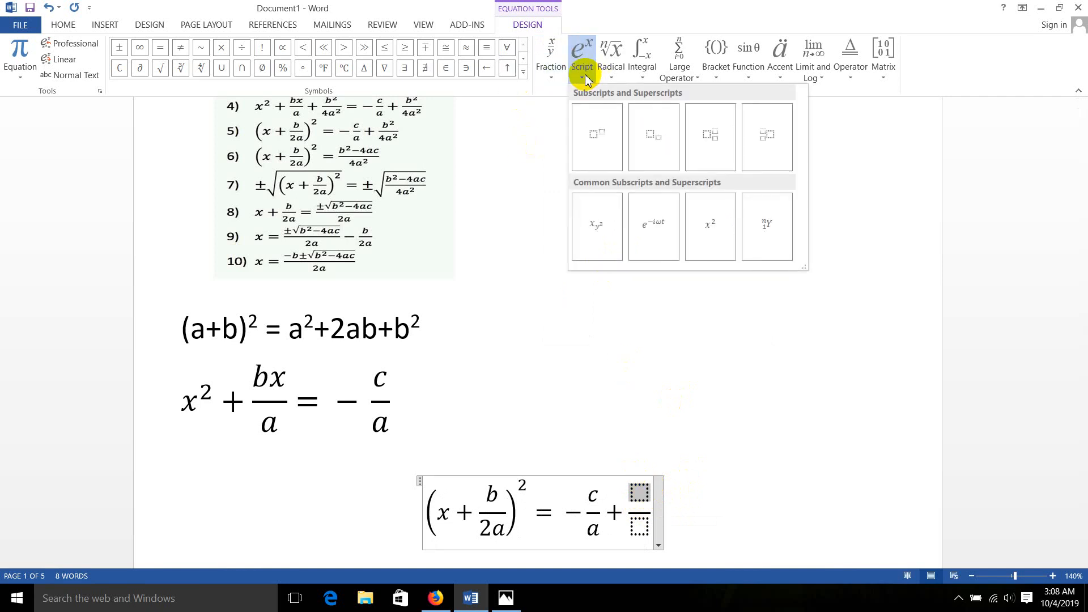
left_click(593, 139)
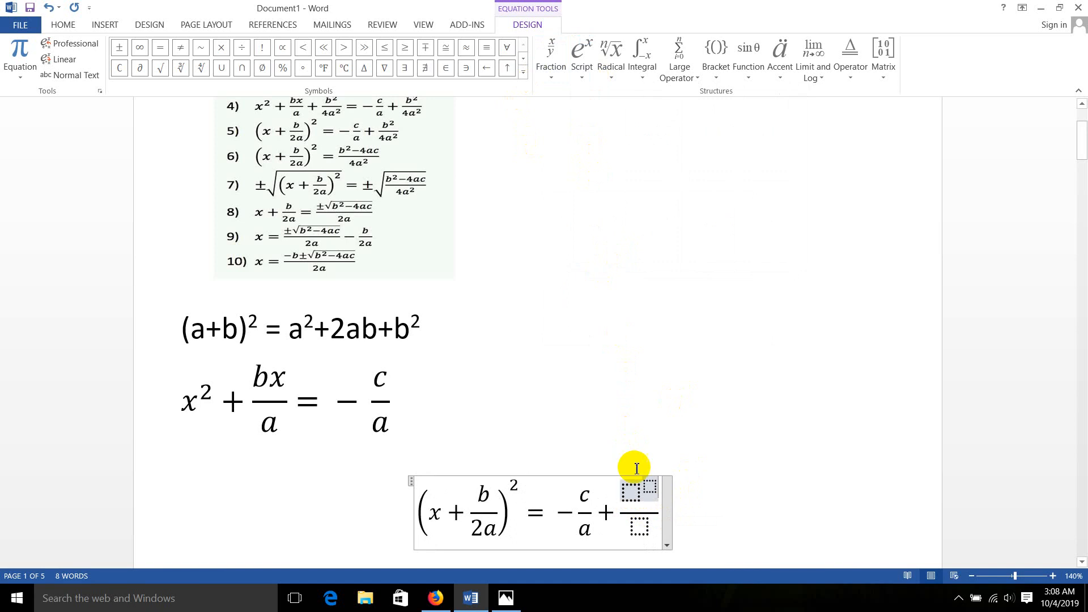
left_click(632, 494)
type("c")
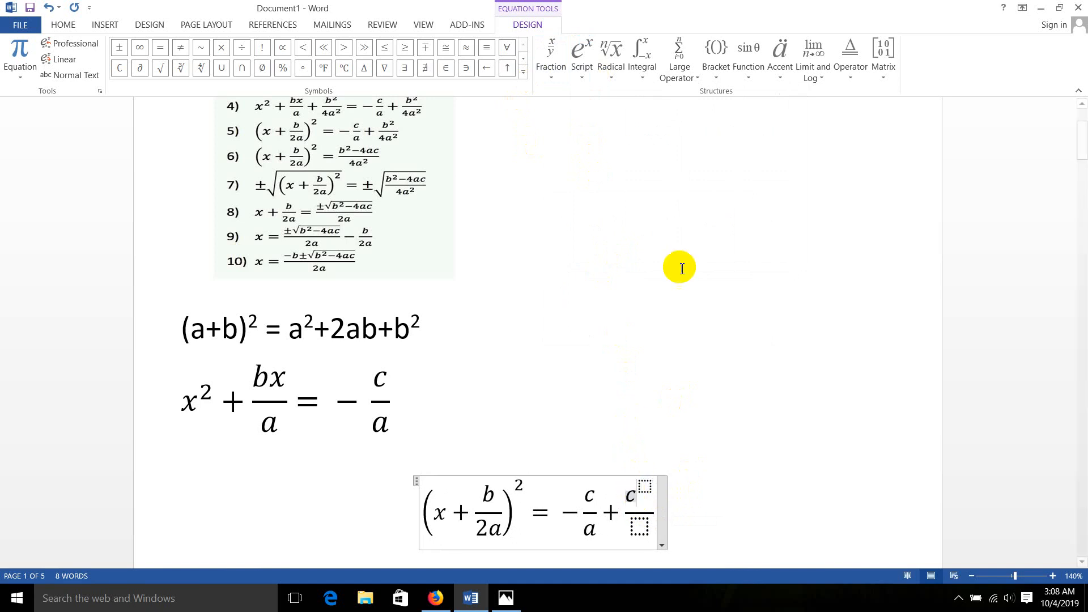
key("BackSpace")
type("b")
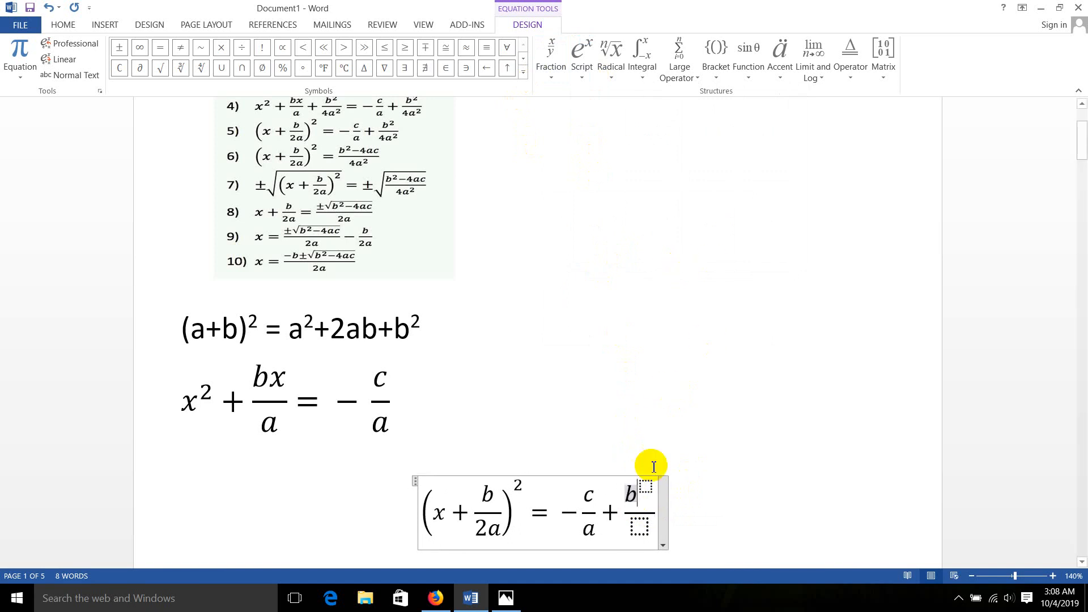
left_click(646, 487)
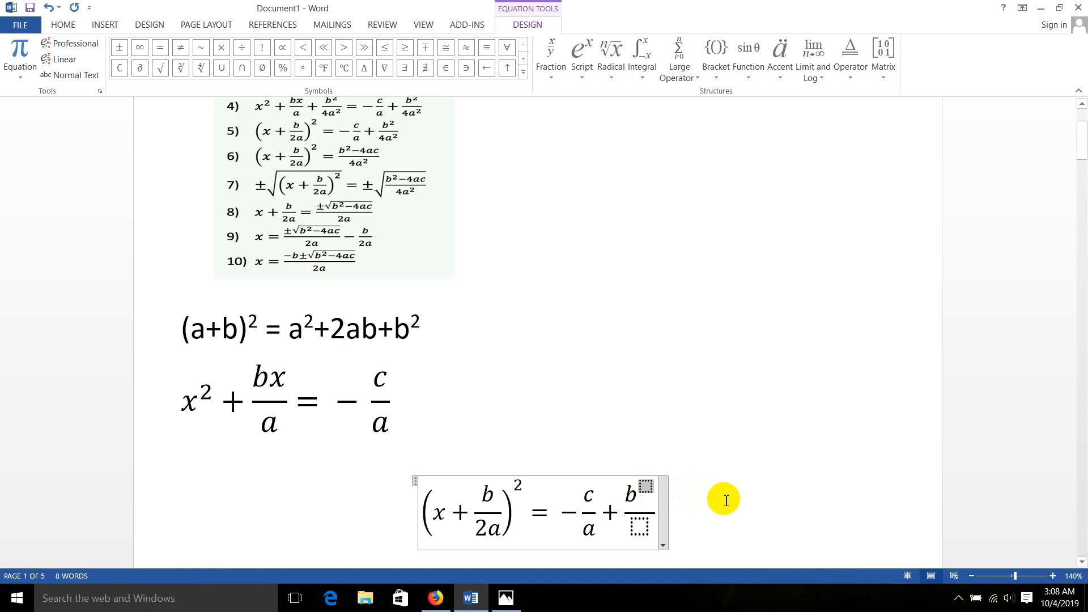
type("2")
Fill the denominator under b² with a superscript structure that has base 4a and exponent 2
left_click(641, 530)
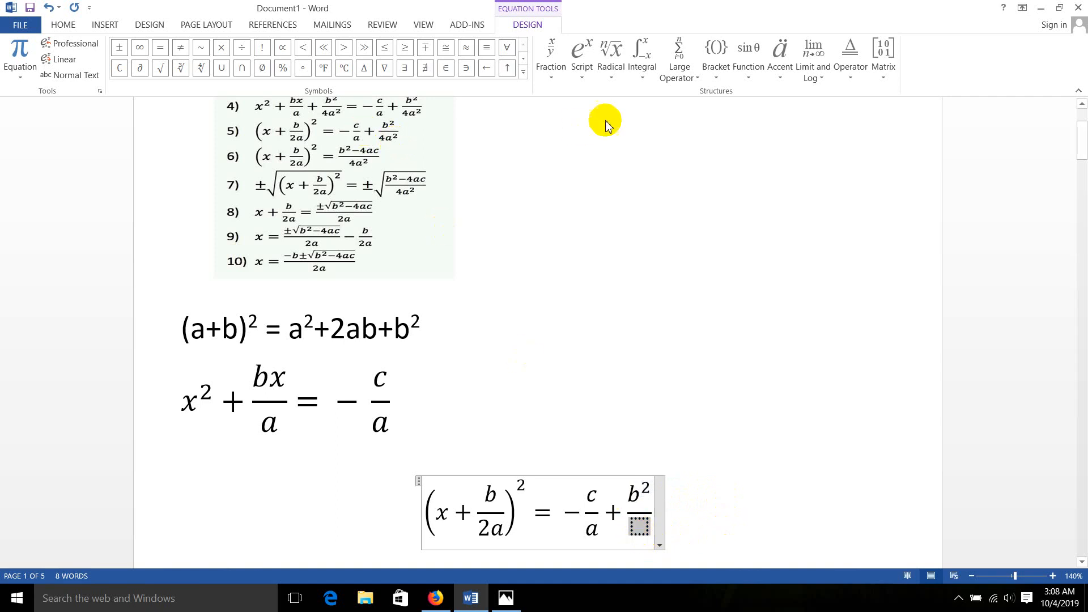
left_click(583, 74)
left_click(595, 142)
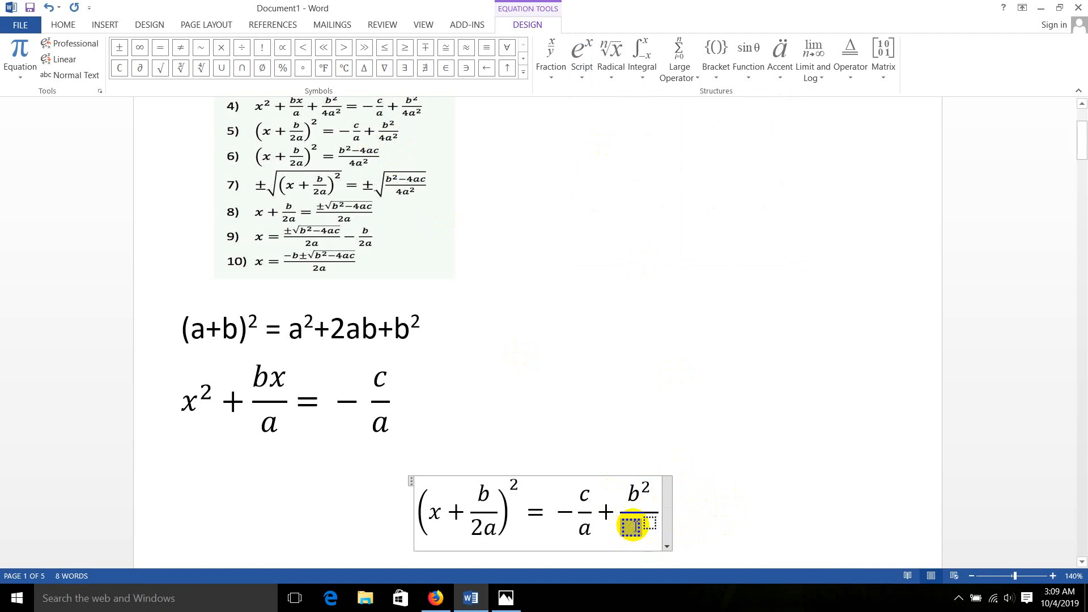
type("4a")
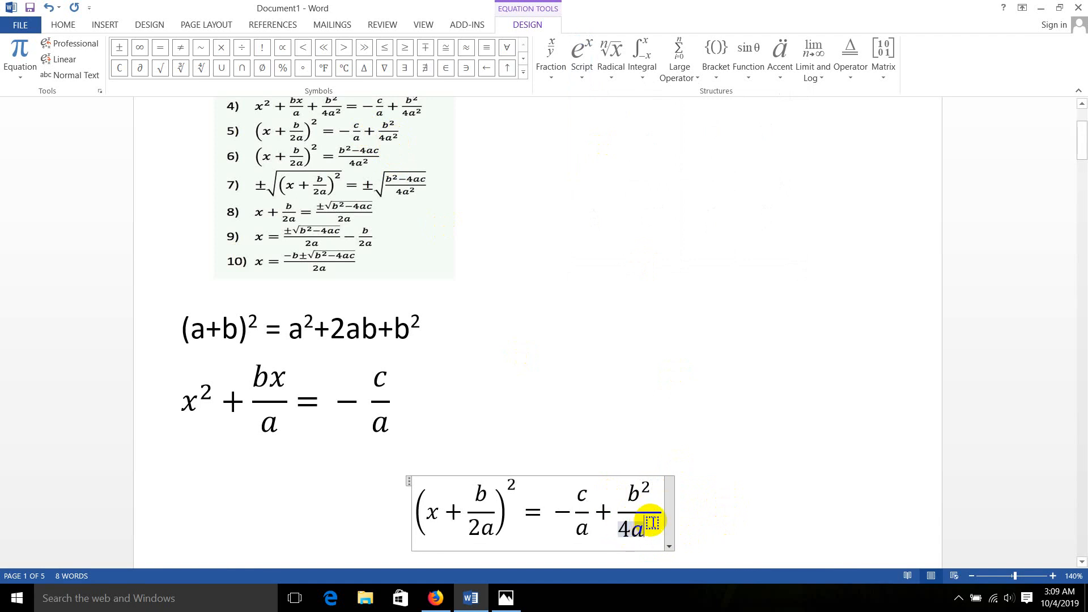
left_click(652, 522)
type("2")
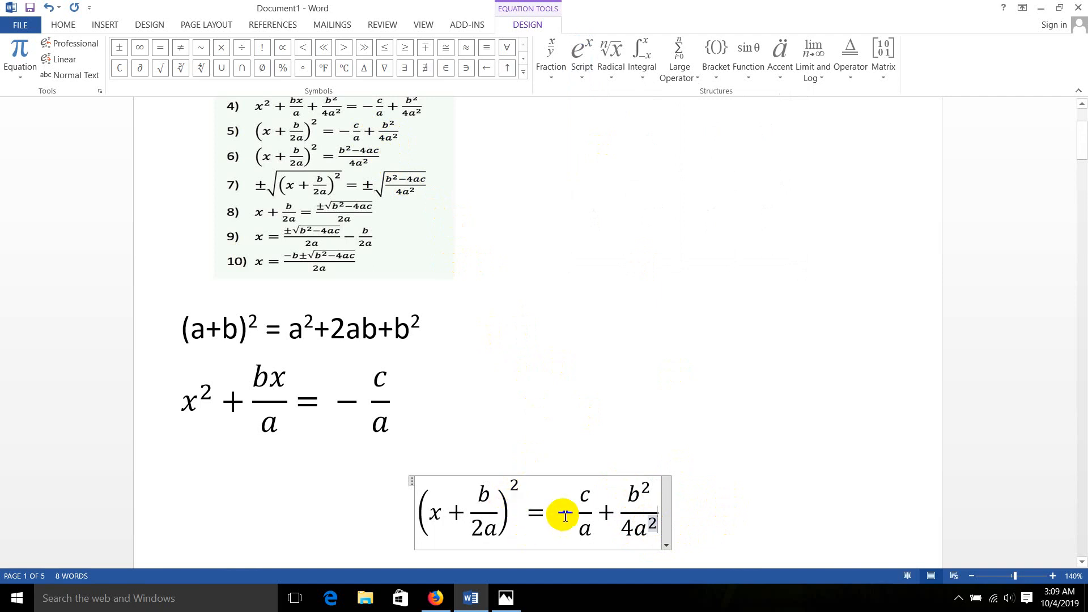
Left-align the (x + b/2a)² = −c/a + b²/4a² equation
left_click(68, 26)
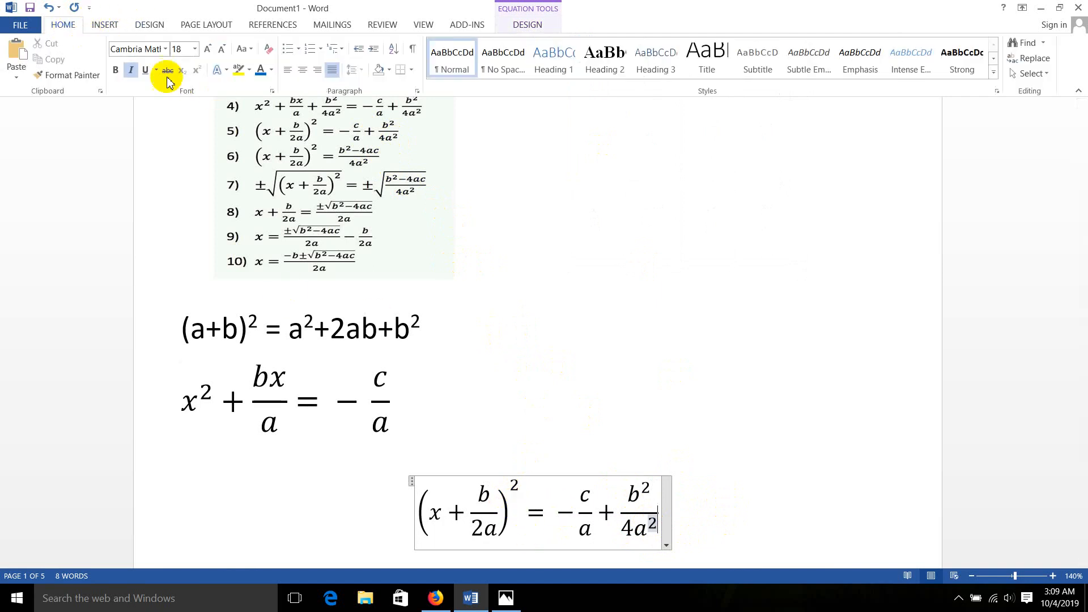
left_click(290, 73)
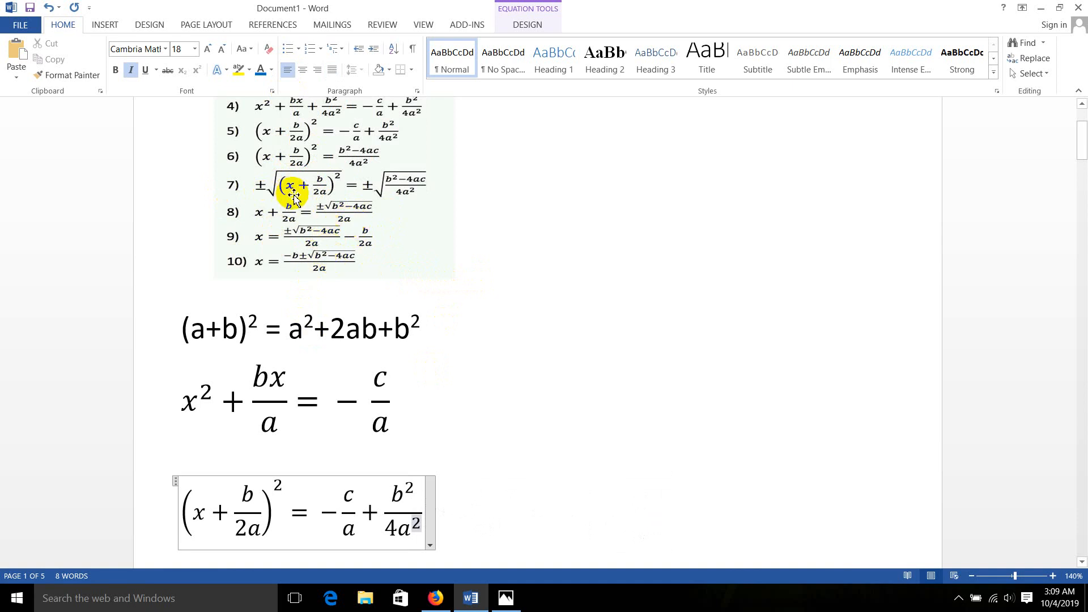
left_click(105, 25)
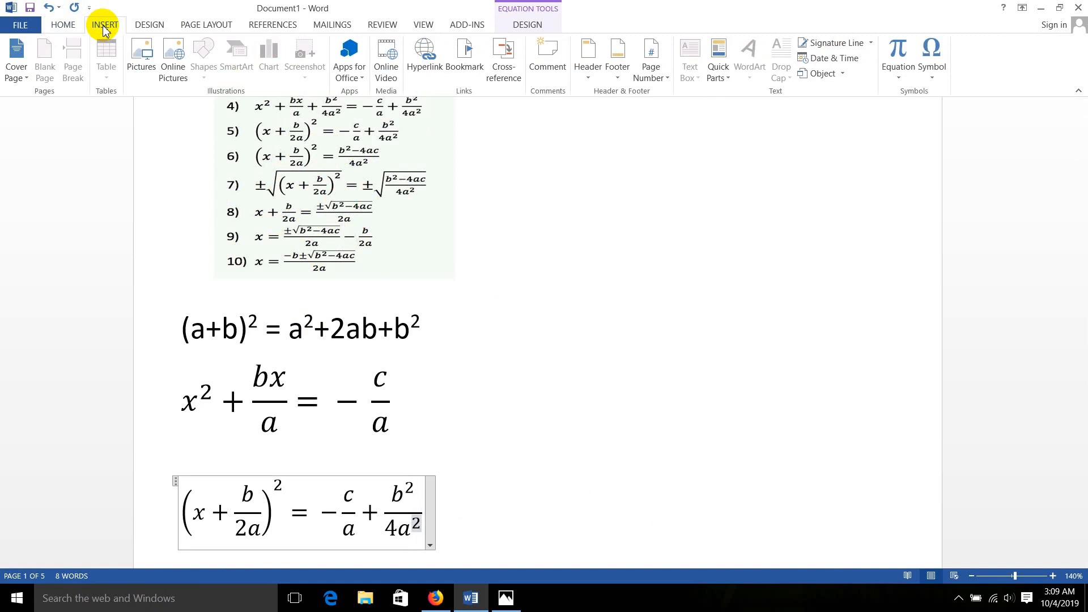
left_click(897, 52)
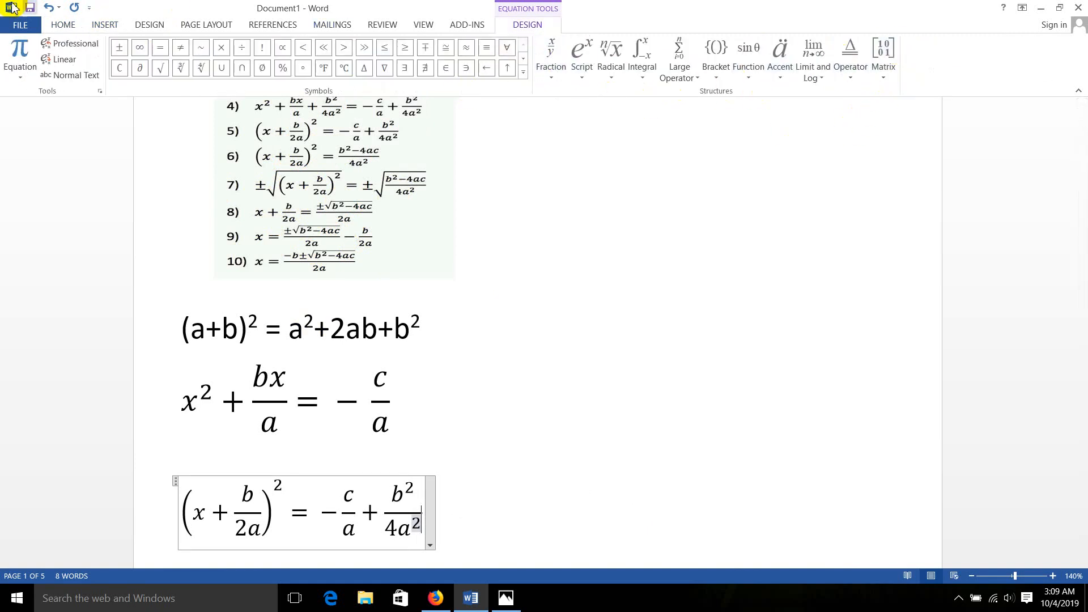
left_click(70, 29)
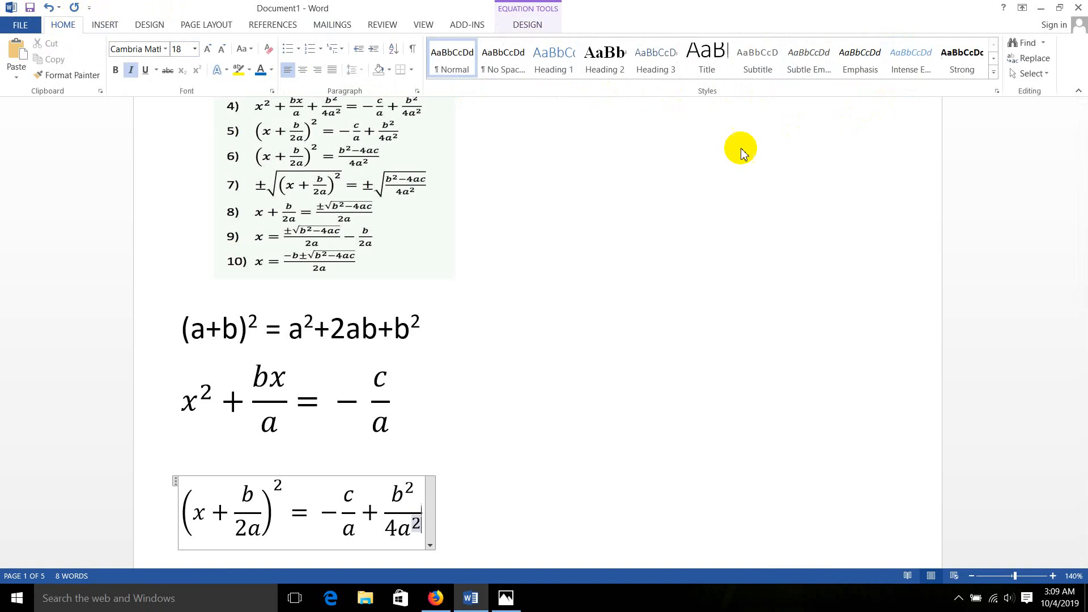
left_click(112, 26)
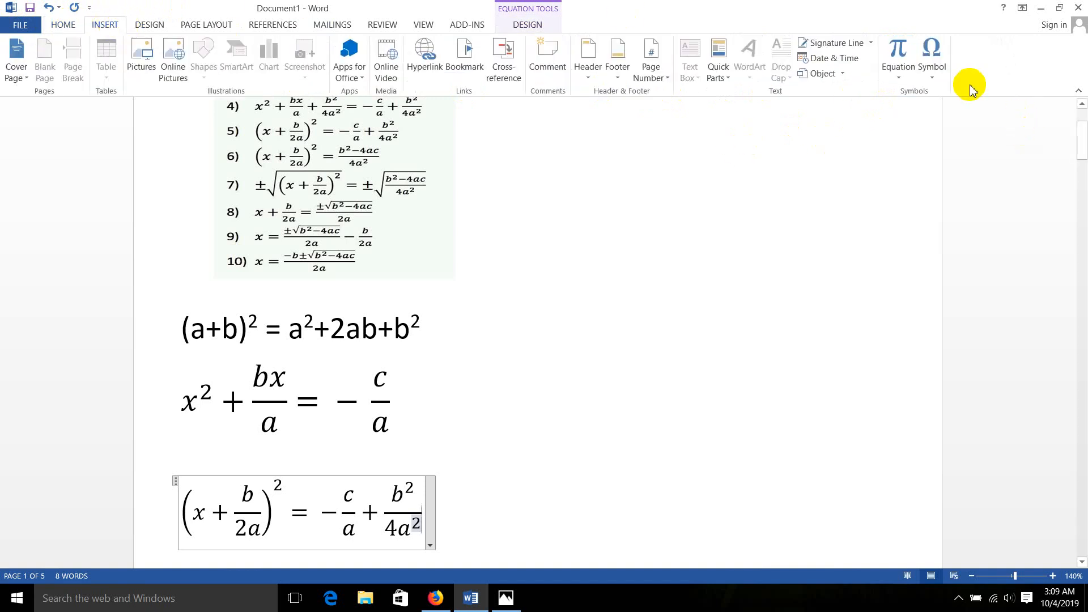
left_click(900, 70)
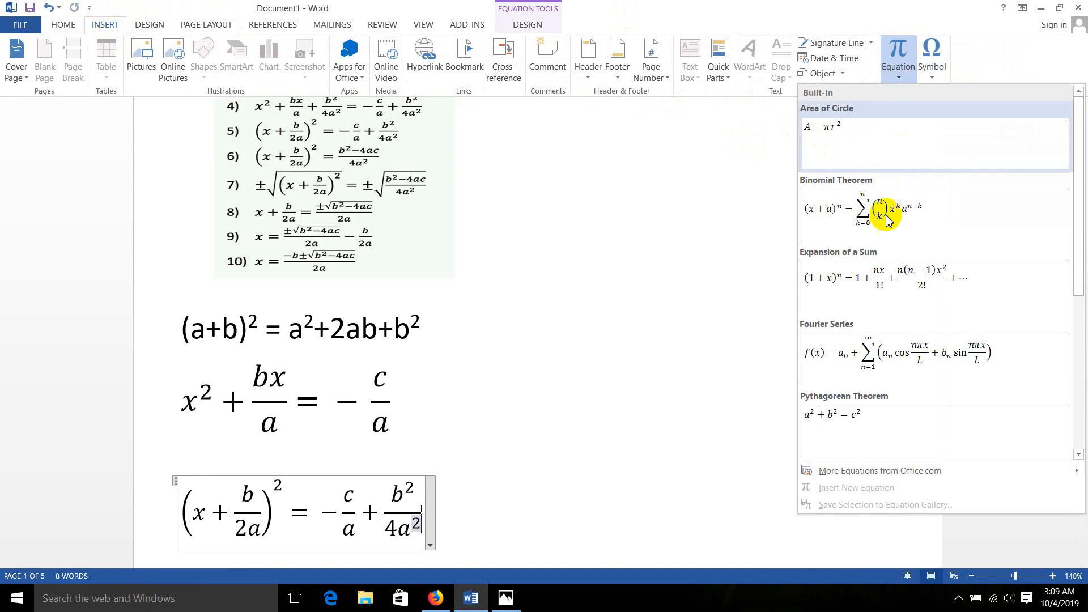
scroll(901, 383, "down", 4)
scroll(895, 374, "up", 4)
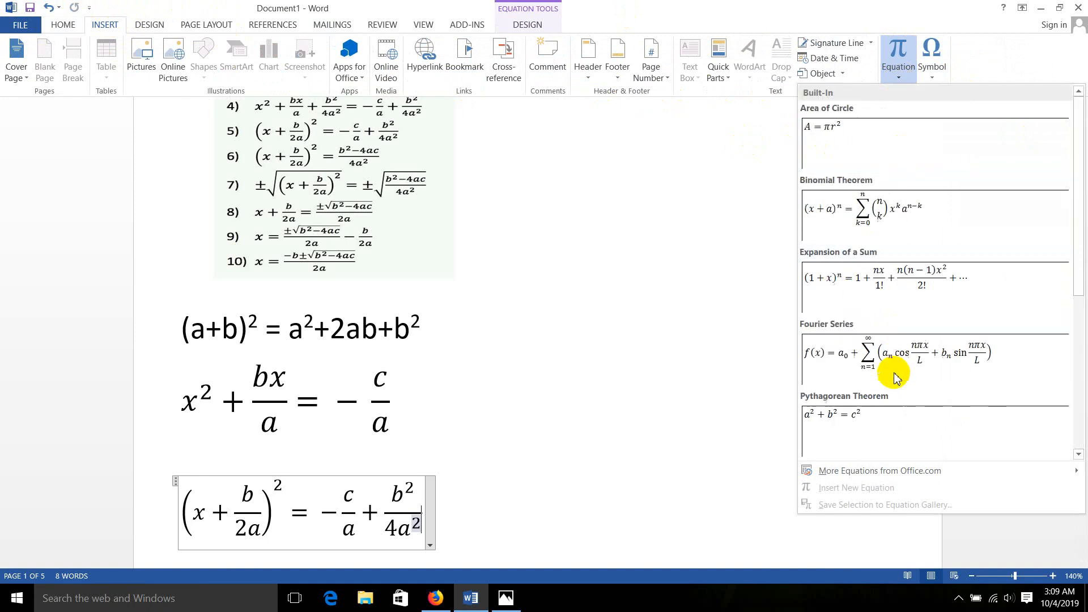
left_click(898, 59)
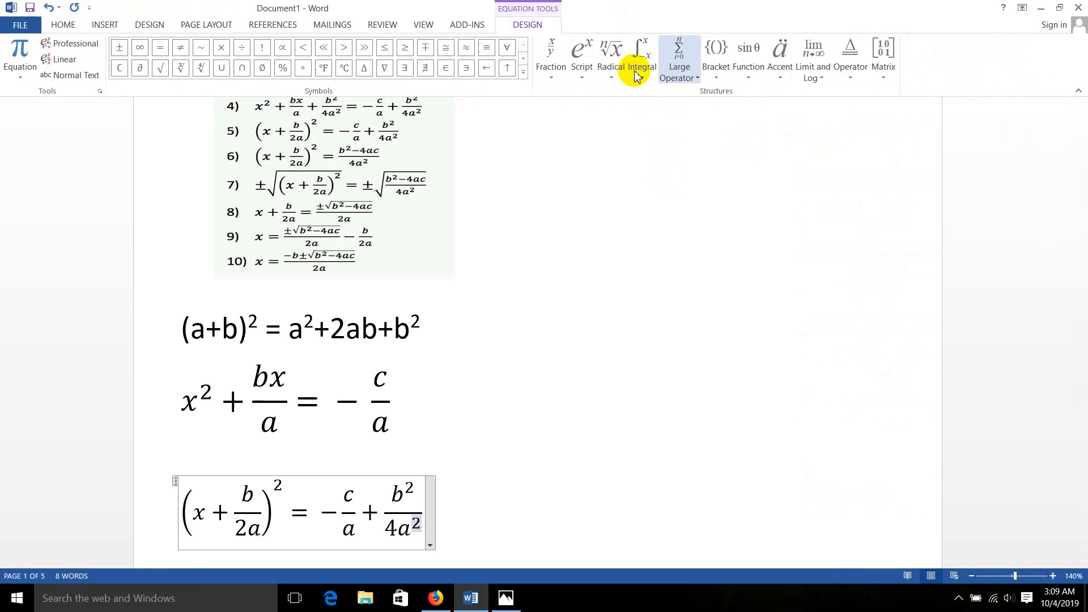
Try to insert the built-in quadratic formula radical after 4a² in the denominator, and undo the insertion
left_click(554, 73)
left_click(587, 79)
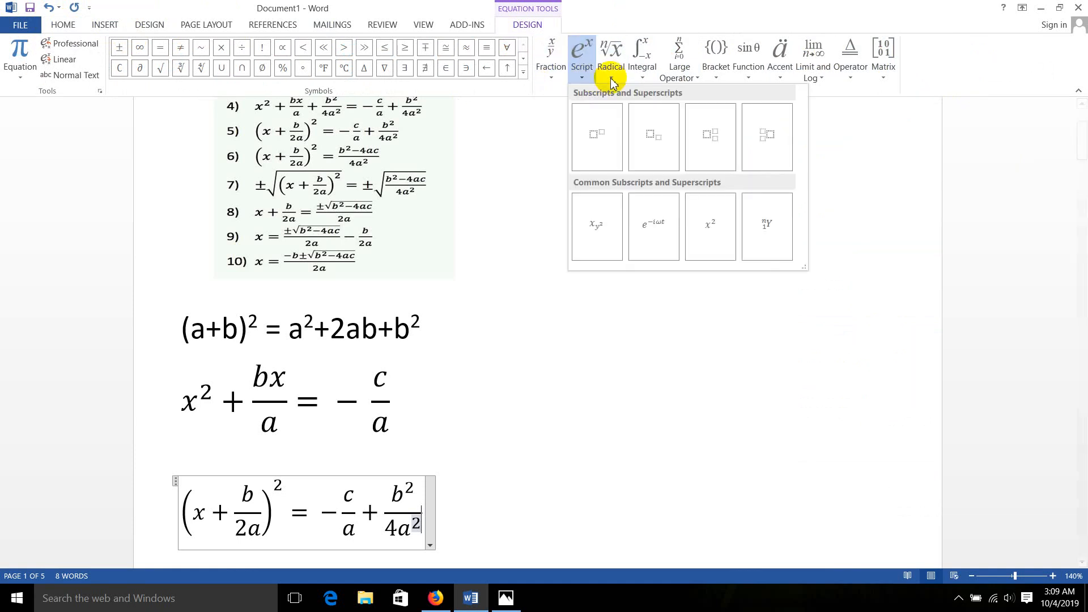
left_click(612, 77)
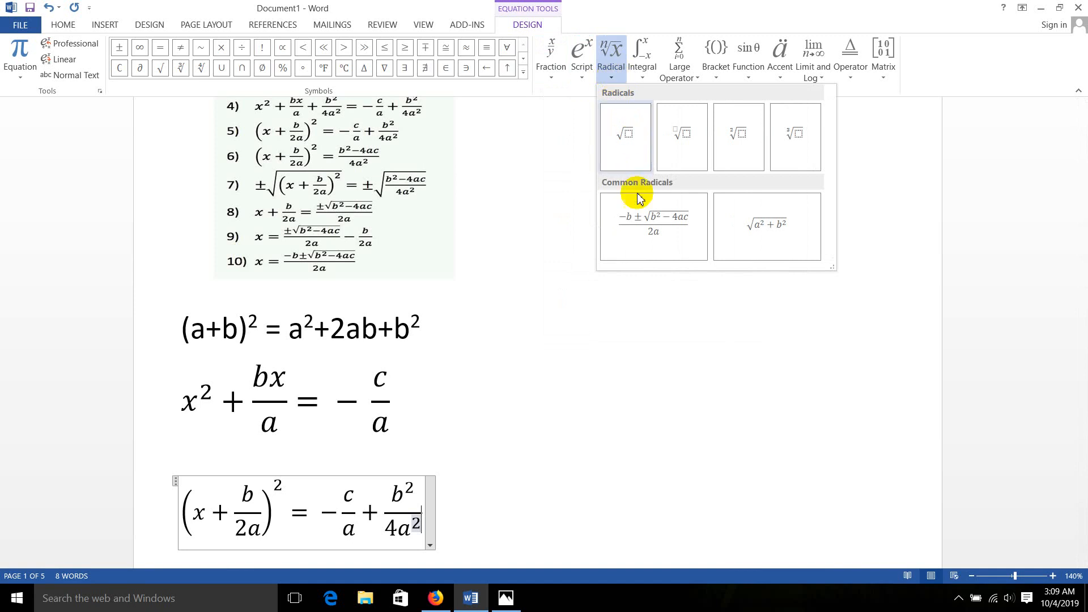
left_click(658, 236)
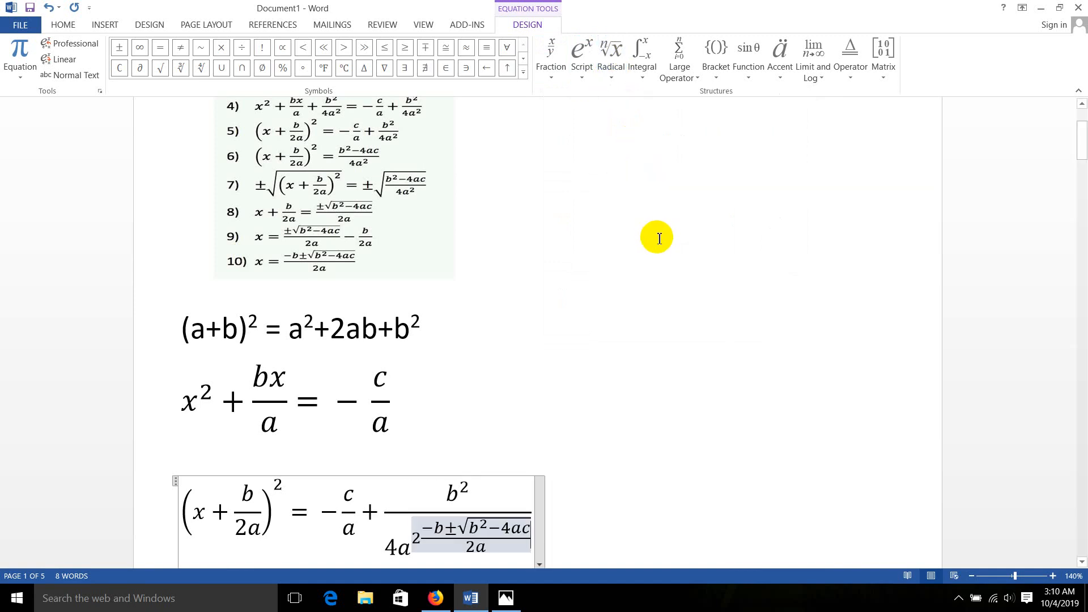
key("ctrl+z")
Insert a new empty equation on the blank line below the (x + b/2a)² equation
scroll(236, 449, "down", 3)
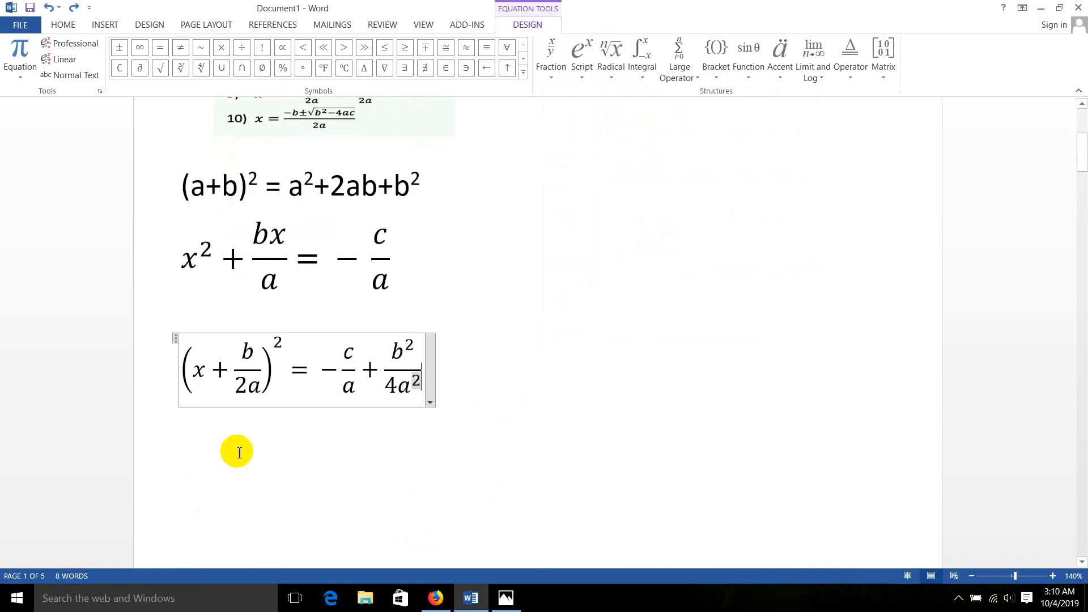
left_click(226, 448)
key("ctrl+z")
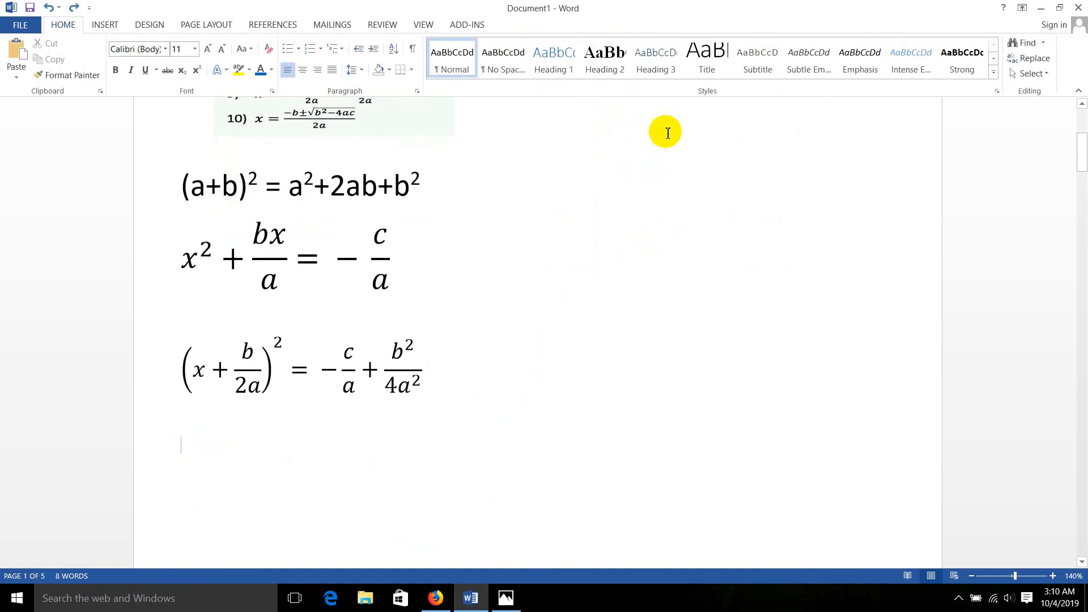
left_click(101, 26)
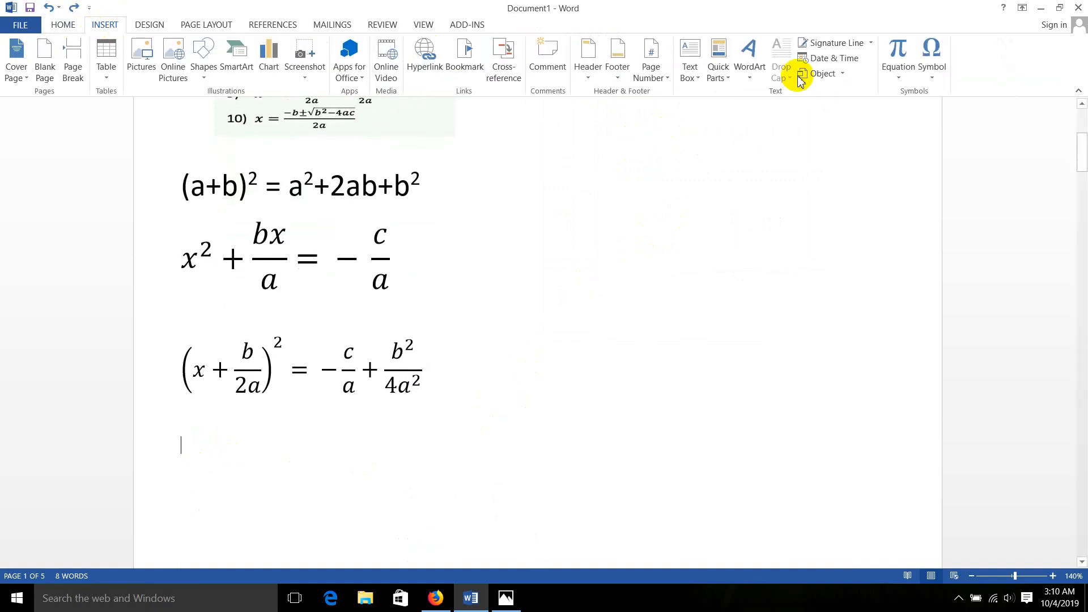
left_click(901, 54)
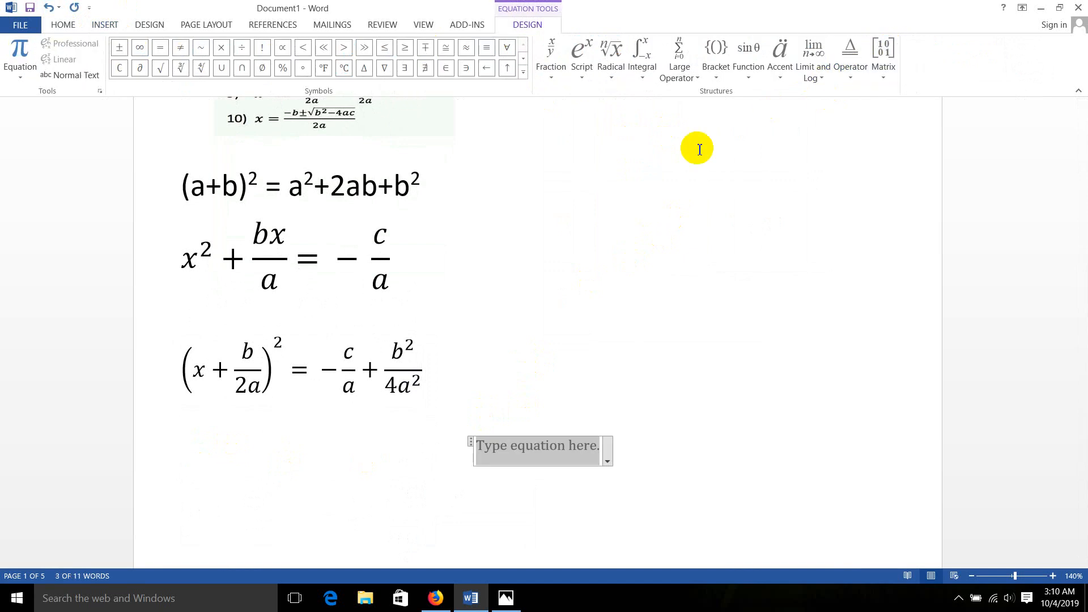
Try the built-in quadratic formula radical with a ± sign in front in the new equation, and undo both insertions
left_click(610, 71)
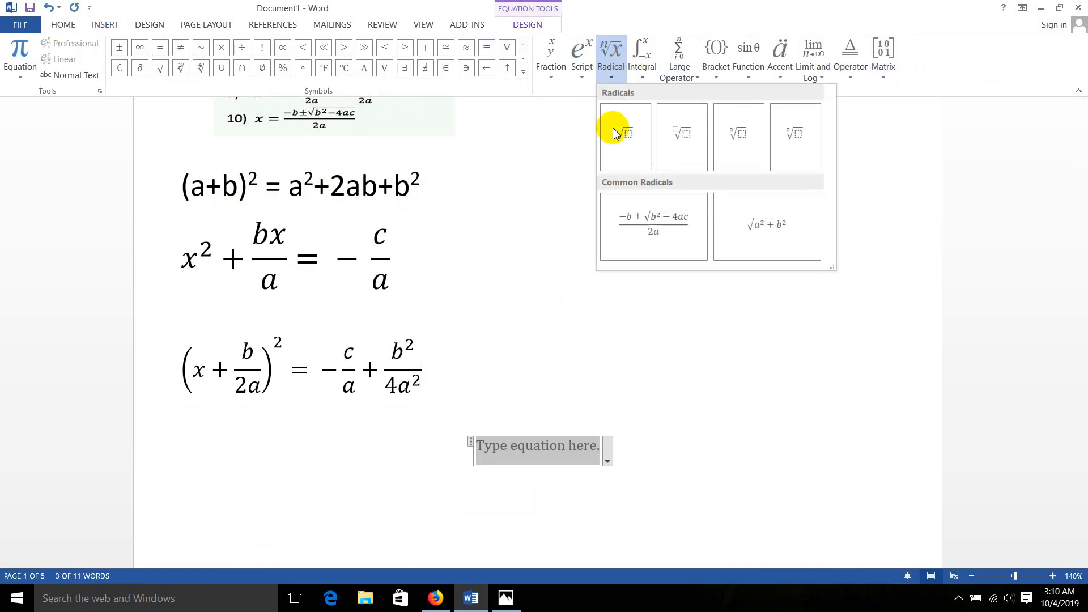
left_click(657, 229)
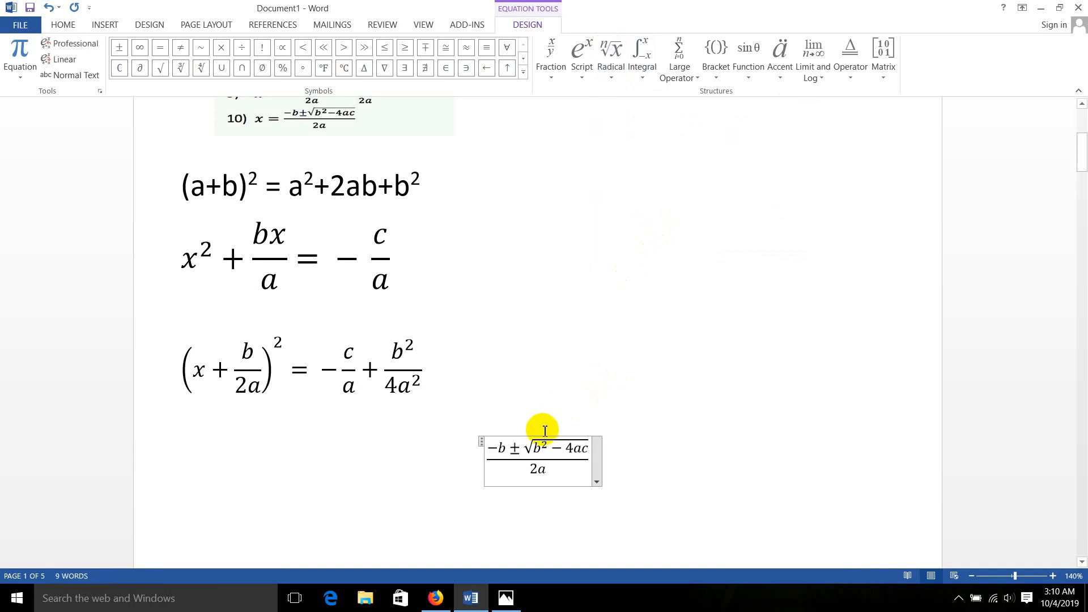
scroll(485, 358, "up", 1)
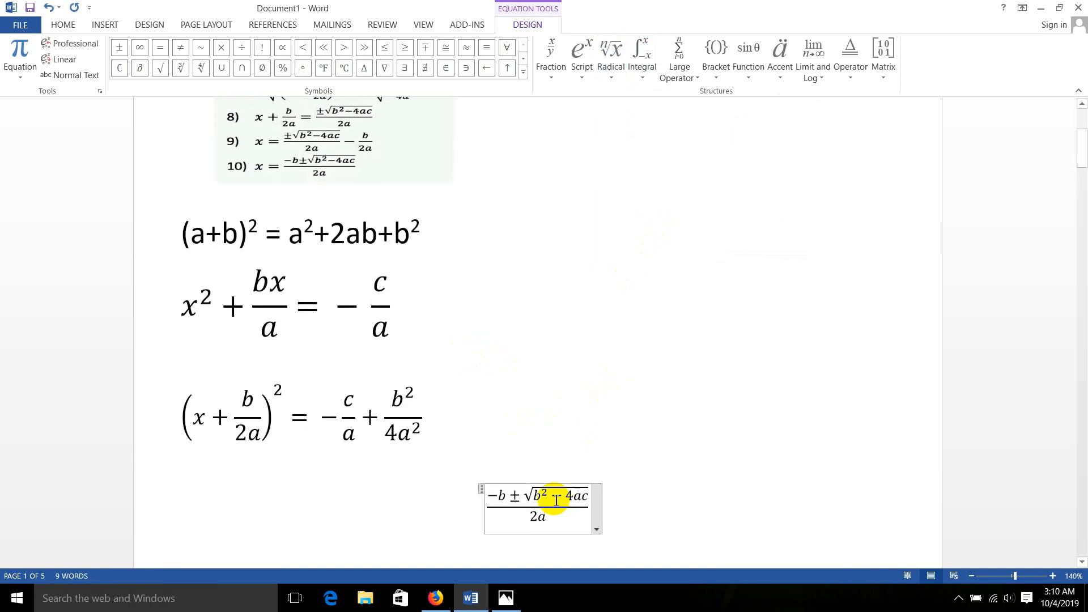
left_click(970, 576)
left_click(971, 576)
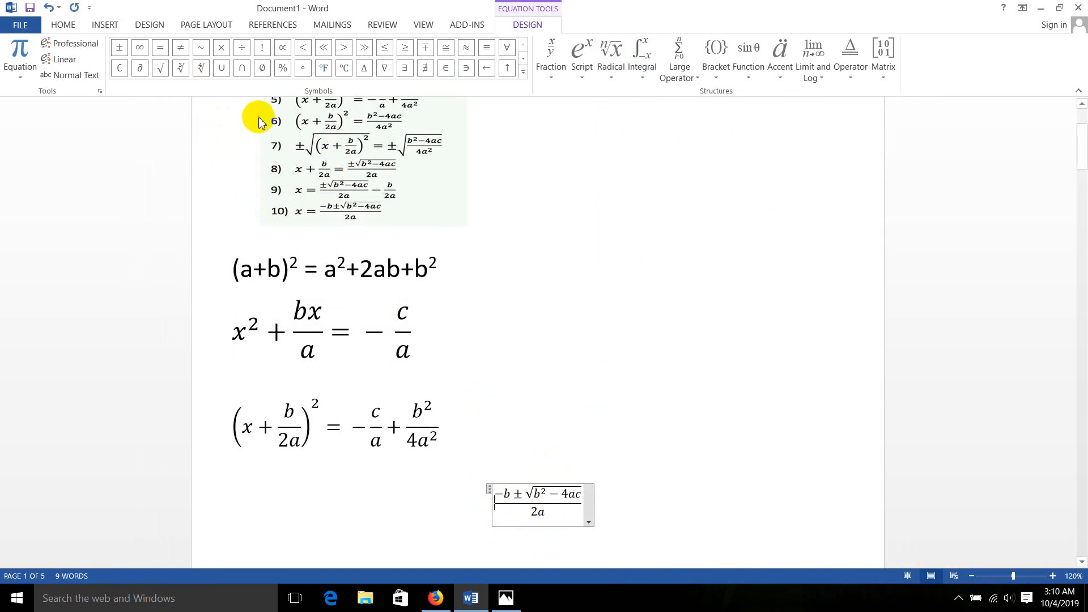
left_click(119, 50)
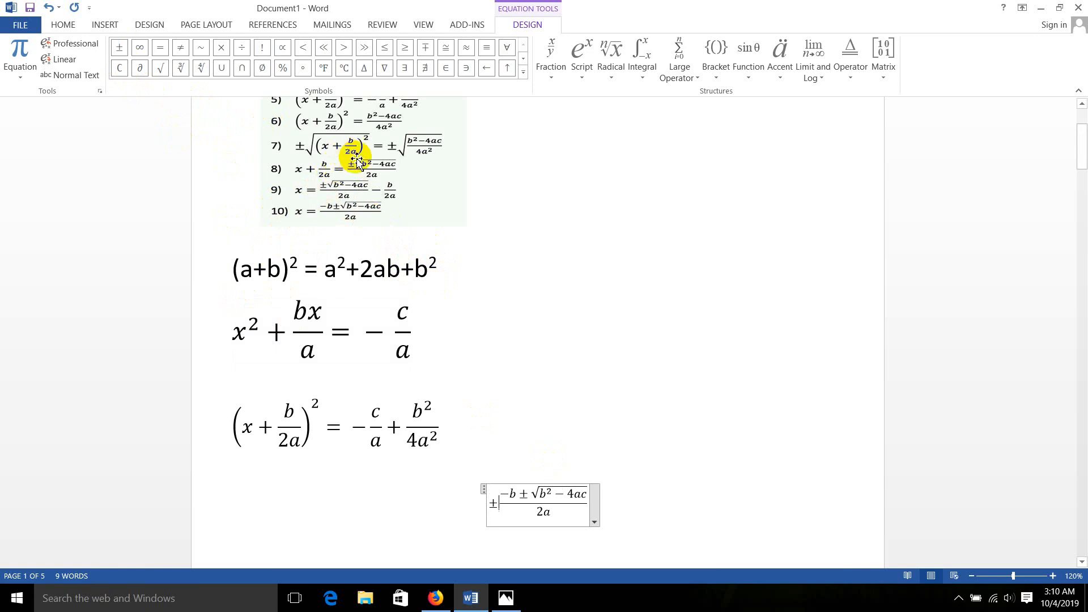
key("ctrl+z")
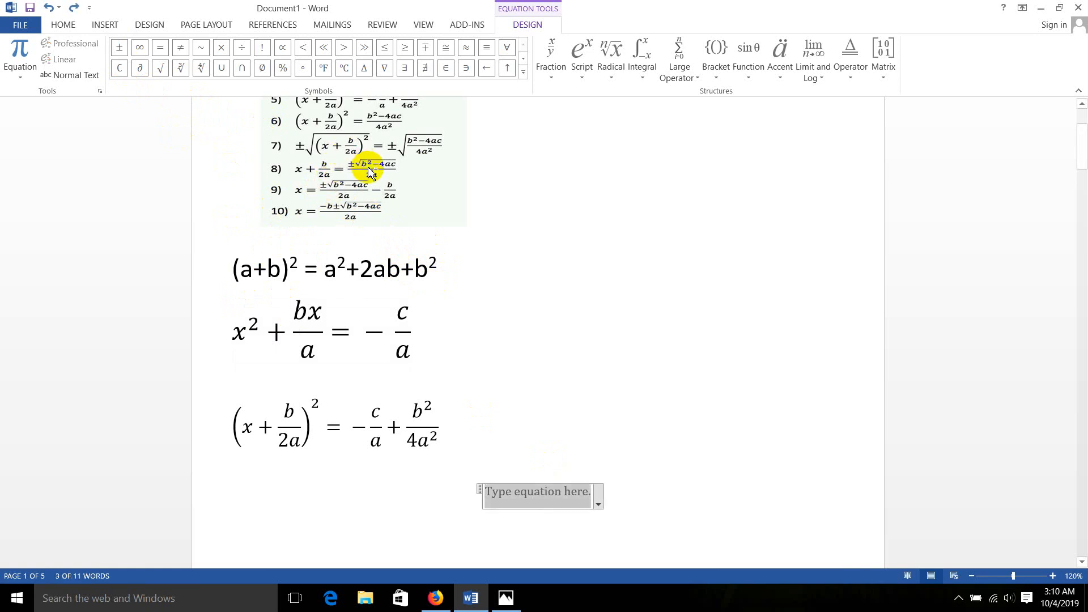
Insert an empty square root structure into the new equation
left_click(611, 74)
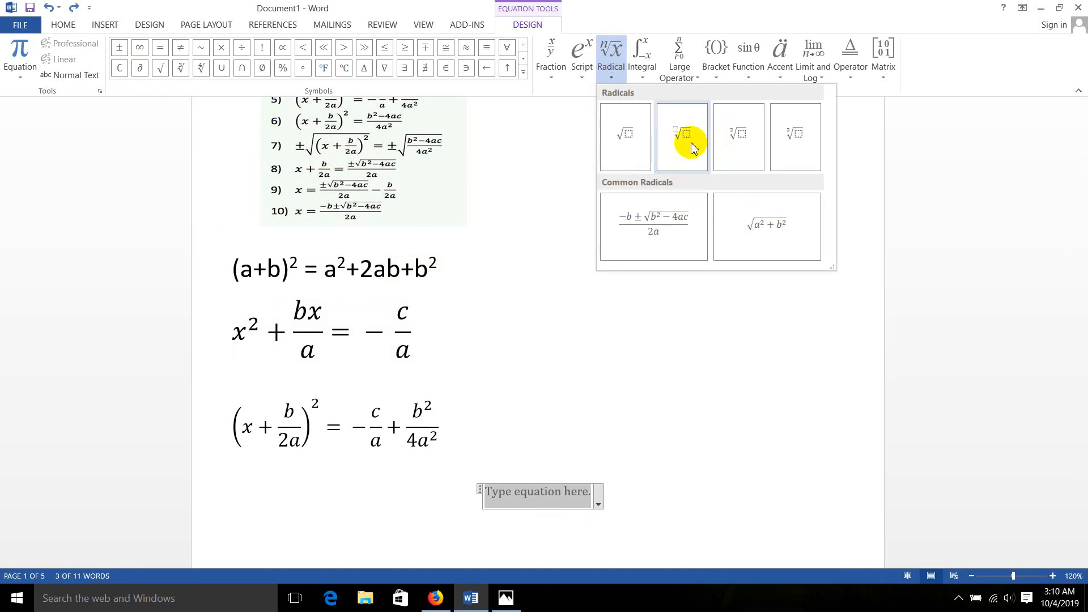
left_click(631, 138)
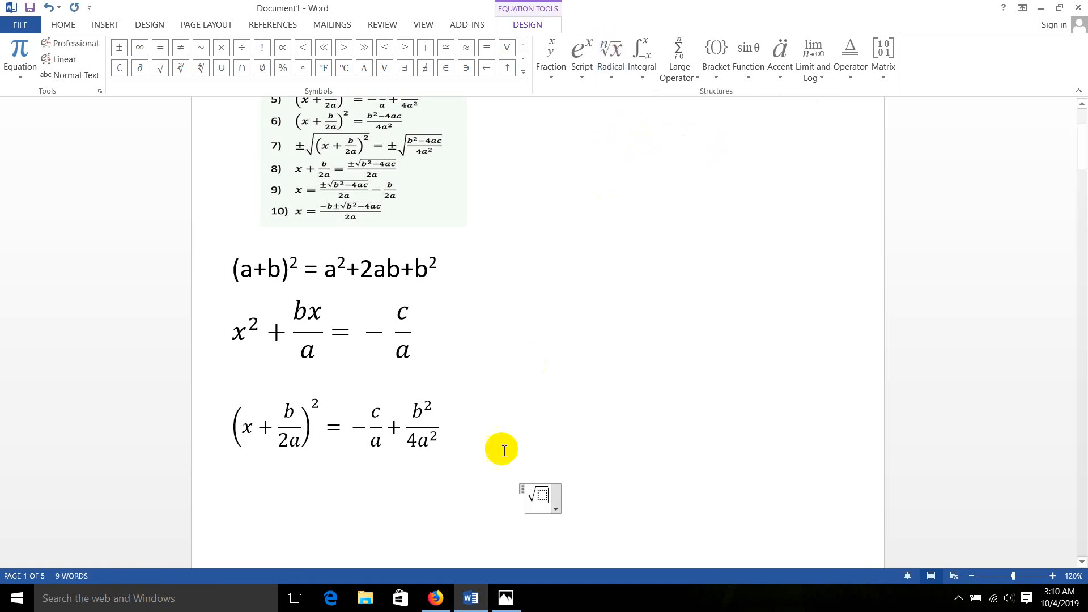
Enter trial letters under the square root and delete them again
type("fvdvfvg")
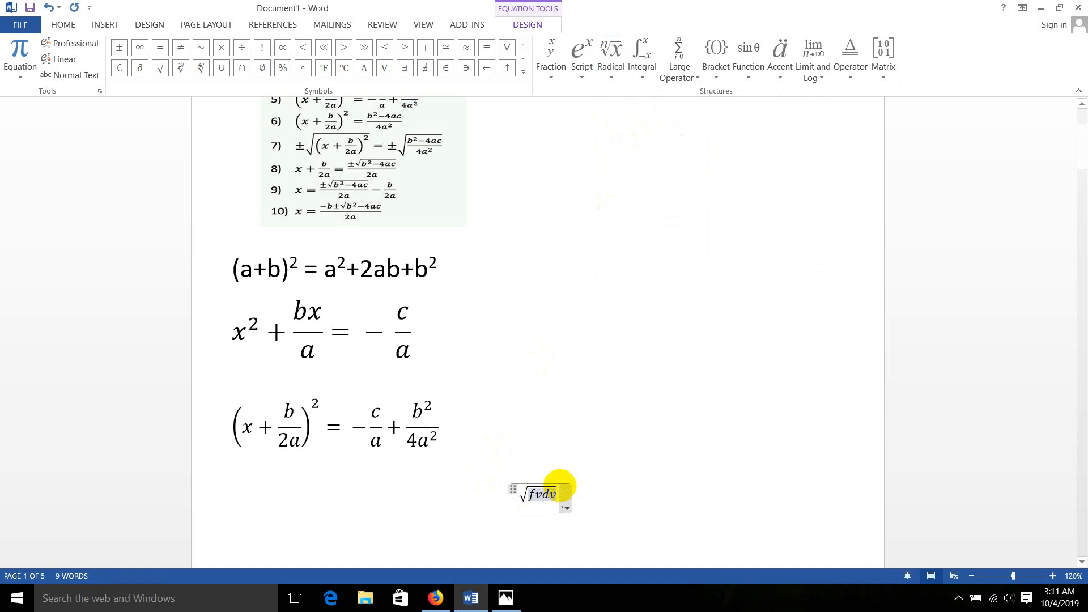
key("BackSpace")
key("BackSpace")
key("BackSpace")
key("BackSpace")
key("BackSpace")
key("BackSpace")
key("BackSpace")
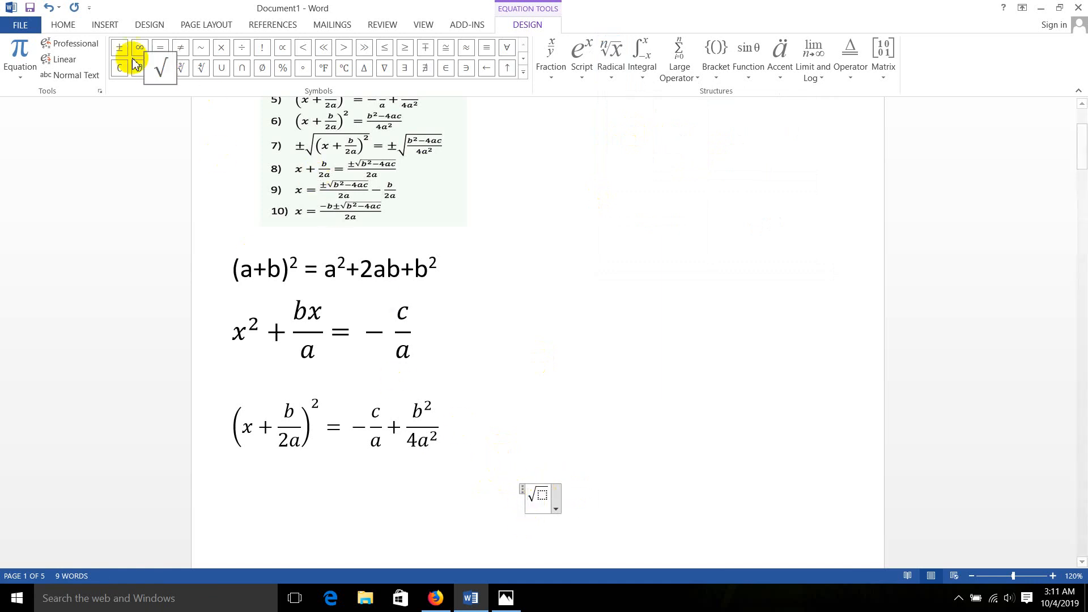
Put a ± sign before the square root and insert parentheses containing x + under the radical
left_click(119, 48)
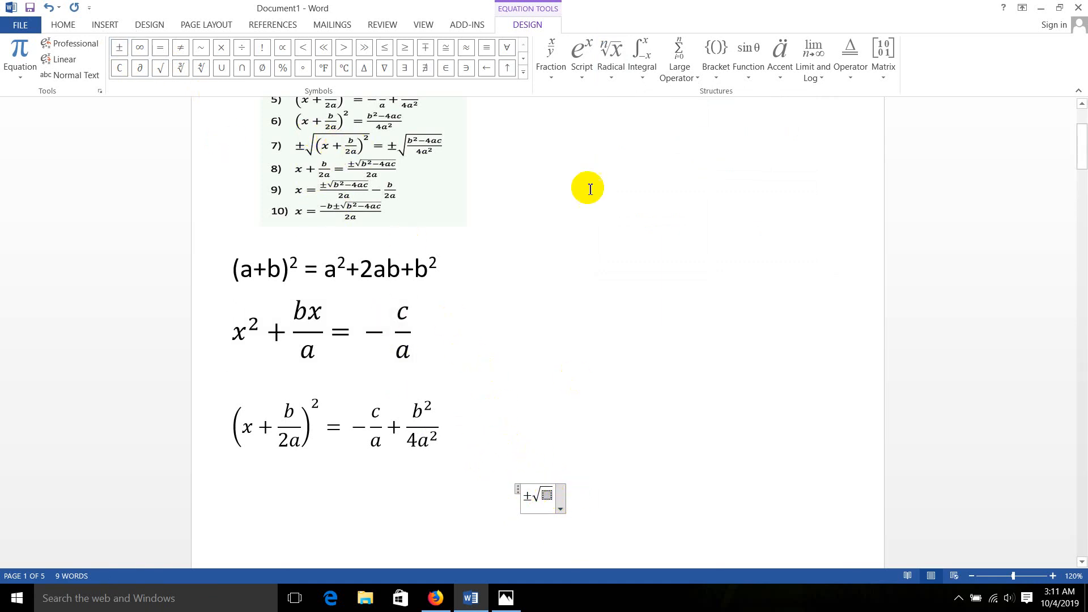
left_click(716, 71)
left_click(728, 137)
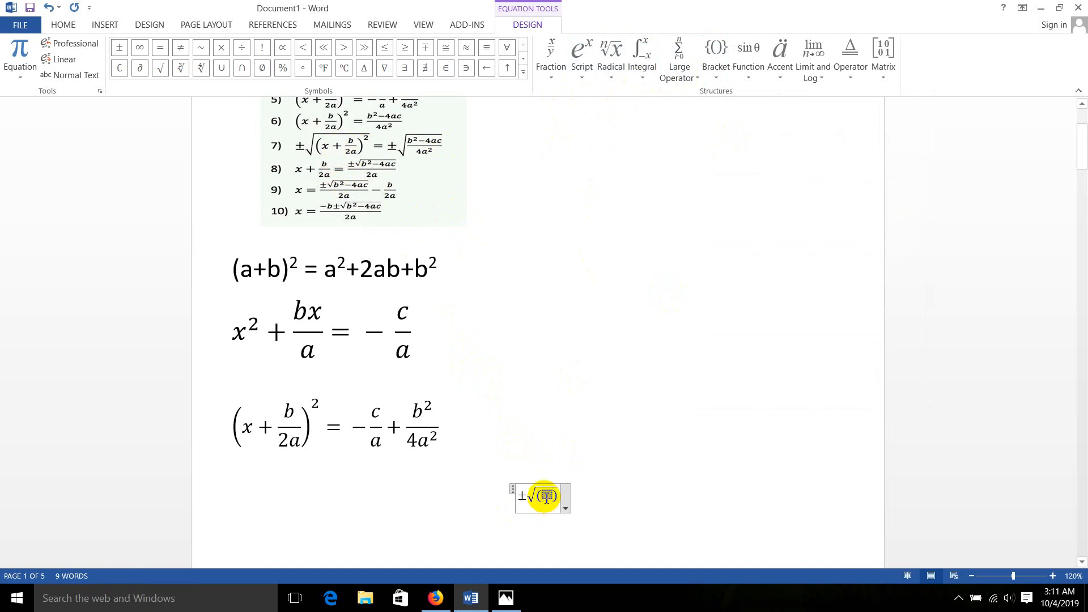
type("x ")
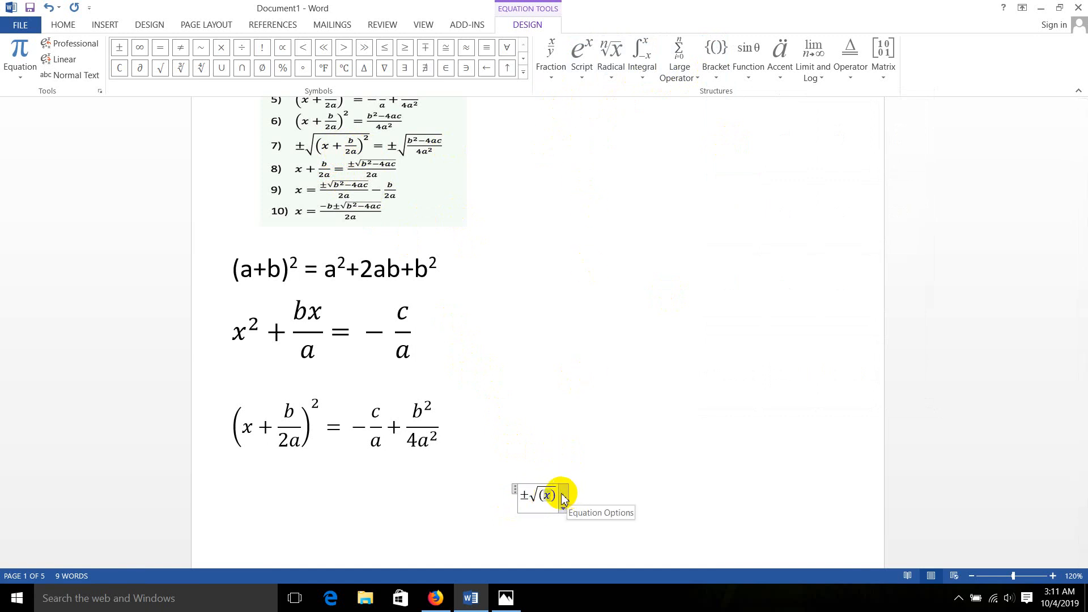
type("+")
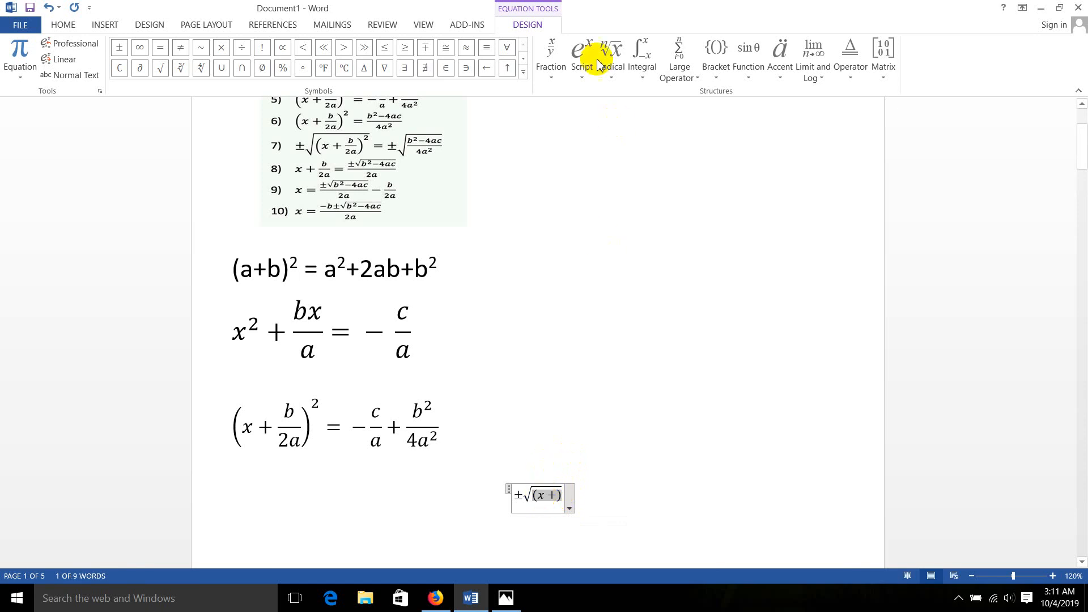
Make the parentheses under the radical the base of a superscript and add a stacked fraction, b over a, after x +
left_click(583, 73)
left_click(599, 130)
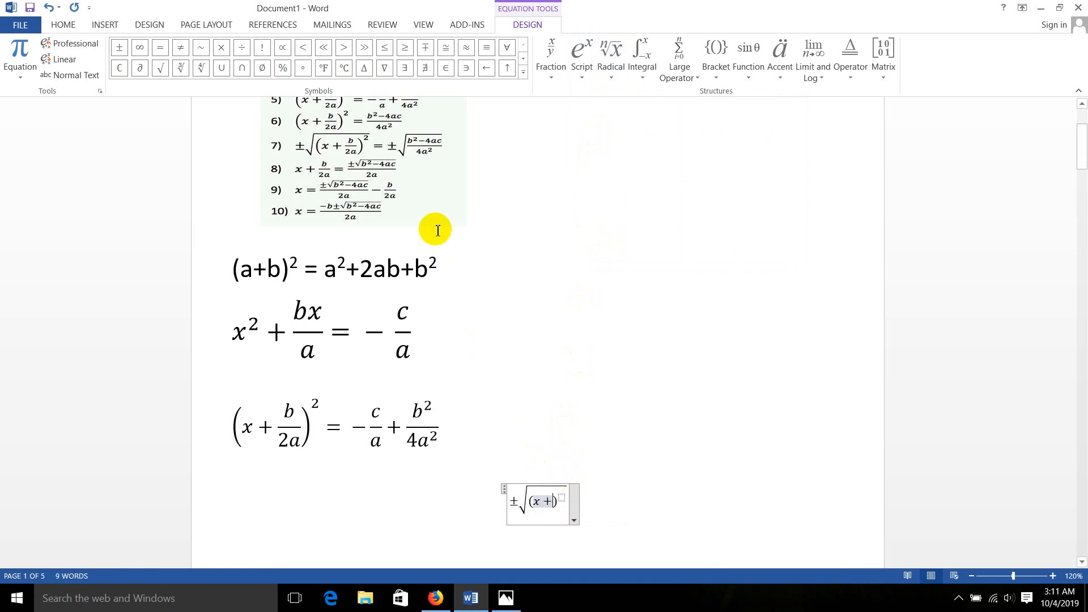
left_click(553, 65)
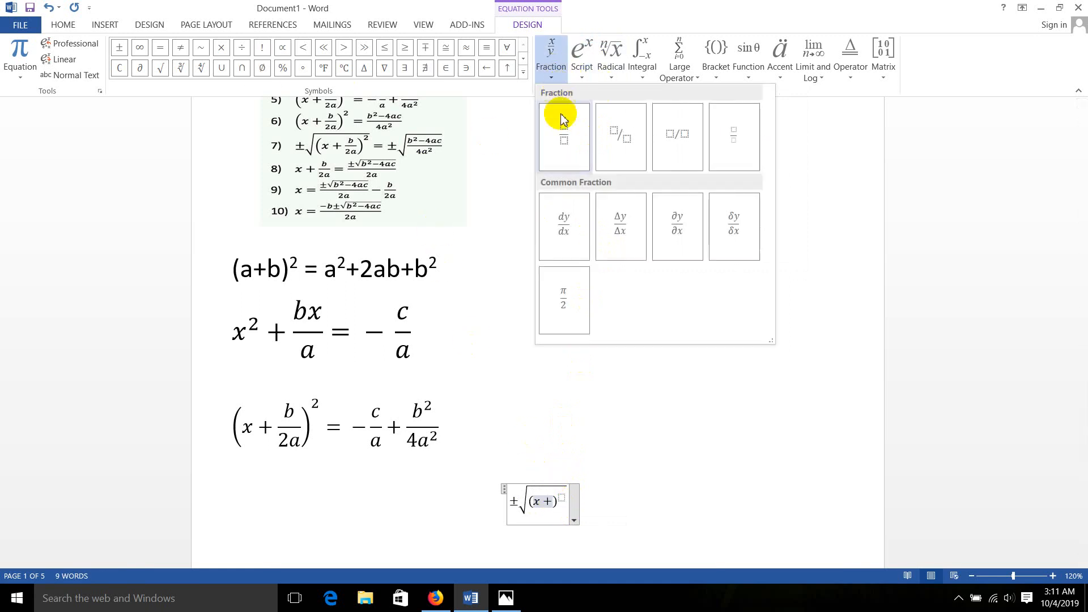
left_click(561, 129)
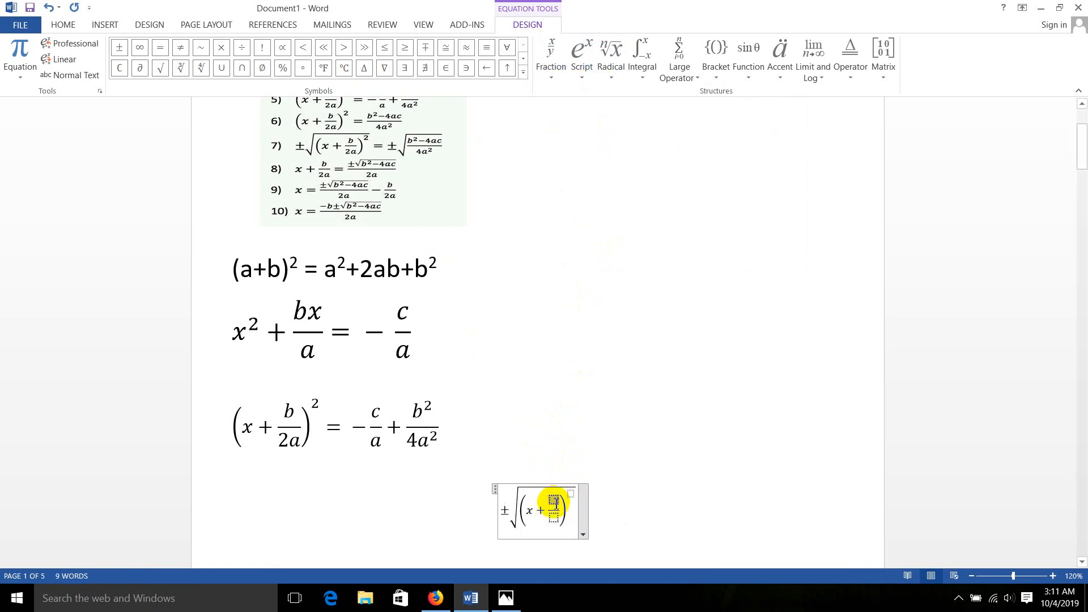
type("b/")
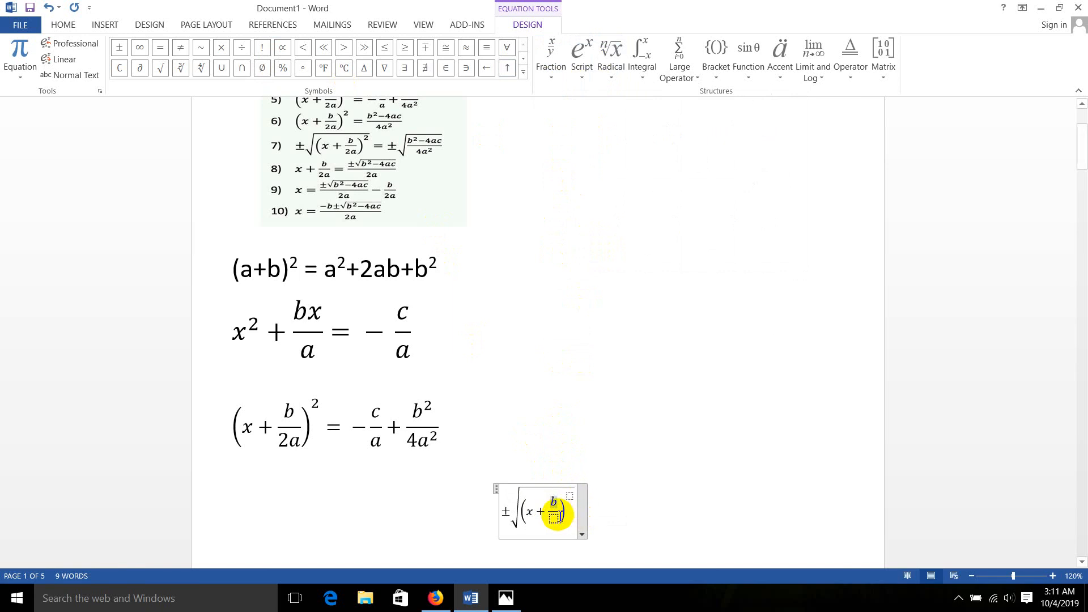
type("a)^")
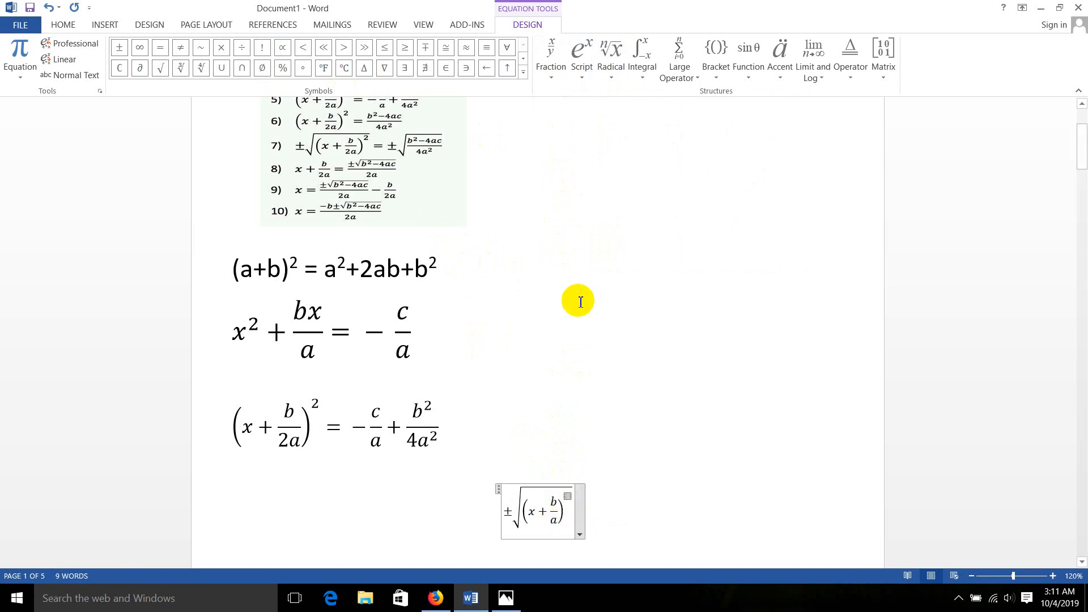
type("2")
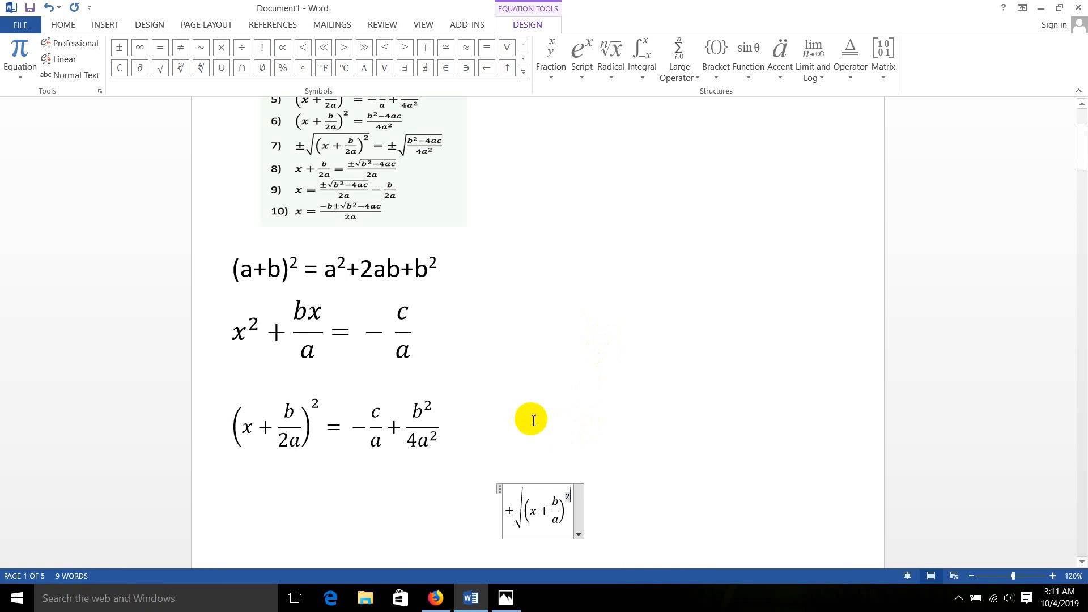
Enter 2 as the exponent of the parentheses under the radical and add an equals sign after the square root
left_click(569, 515)
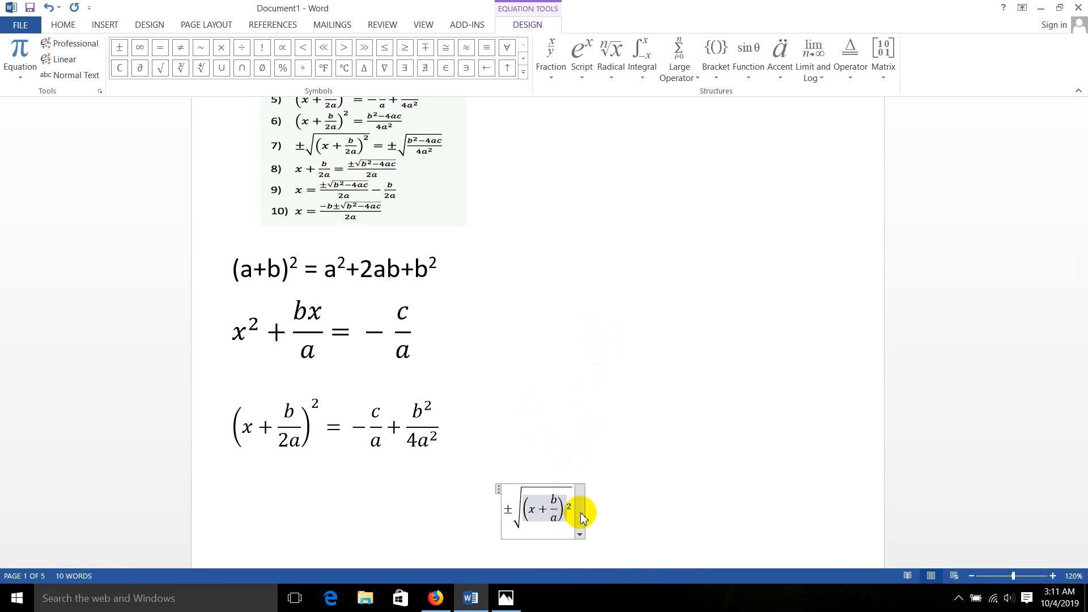
key("ctrl+z")
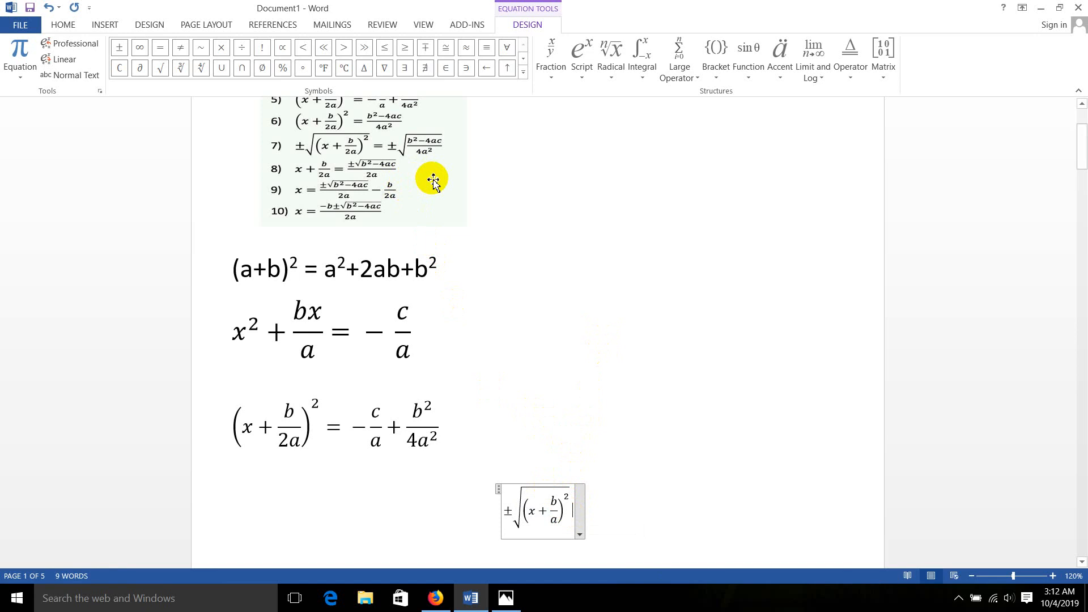
type("=")
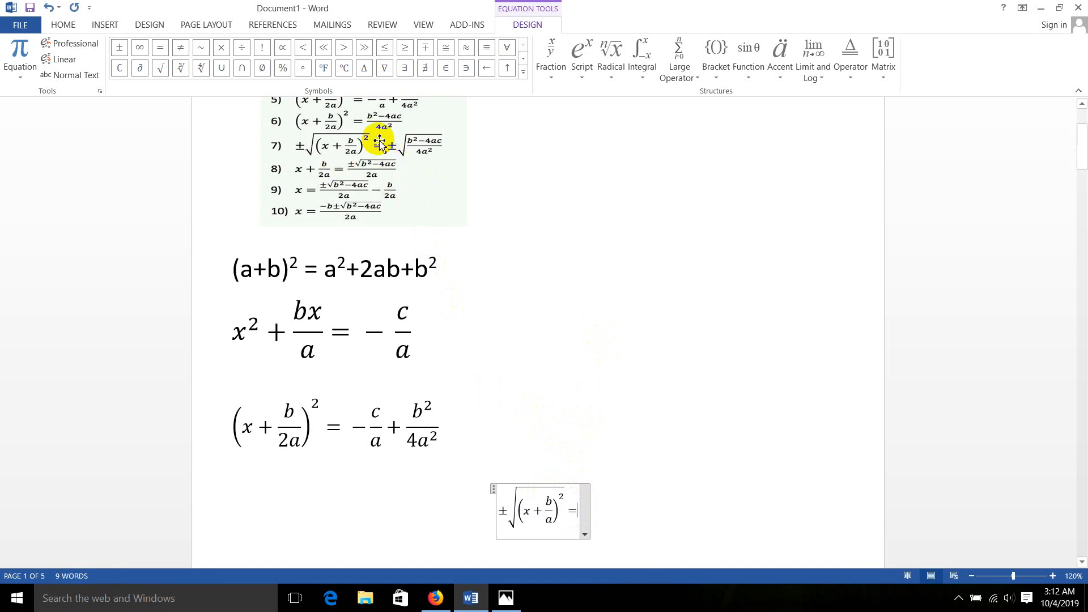
Add a ± sign and a square root containing an empty stacked fraction after the equals sign
left_click(119, 49)
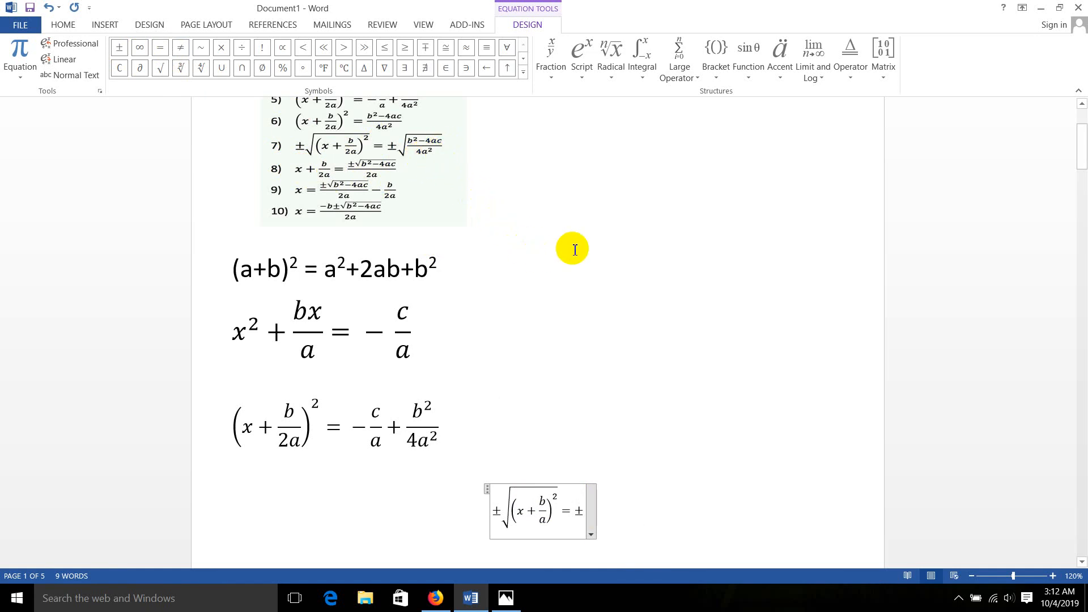
left_click(618, 73)
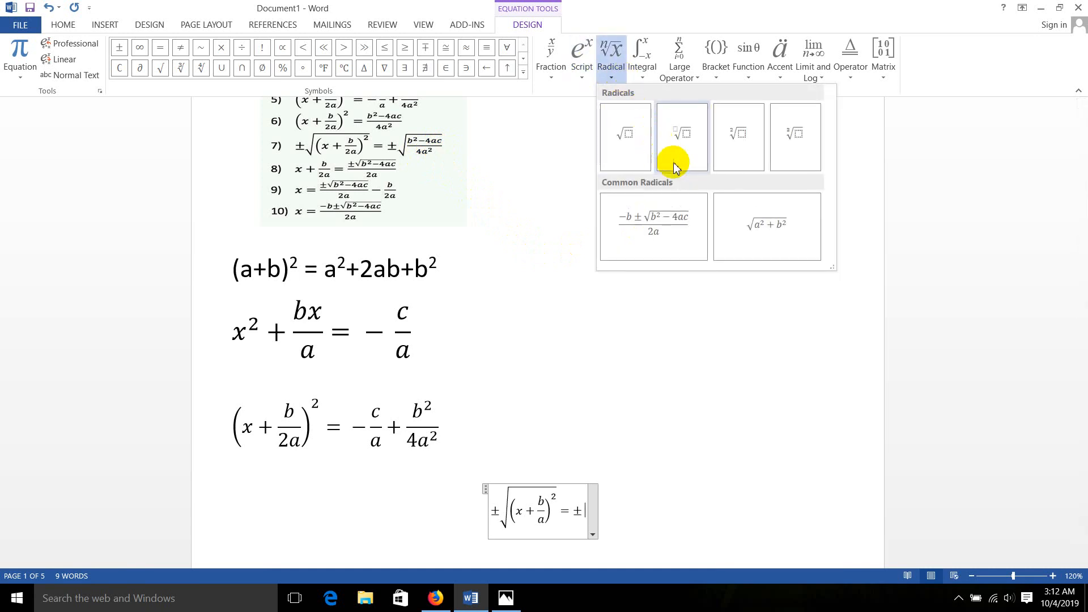
left_click(629, 139)
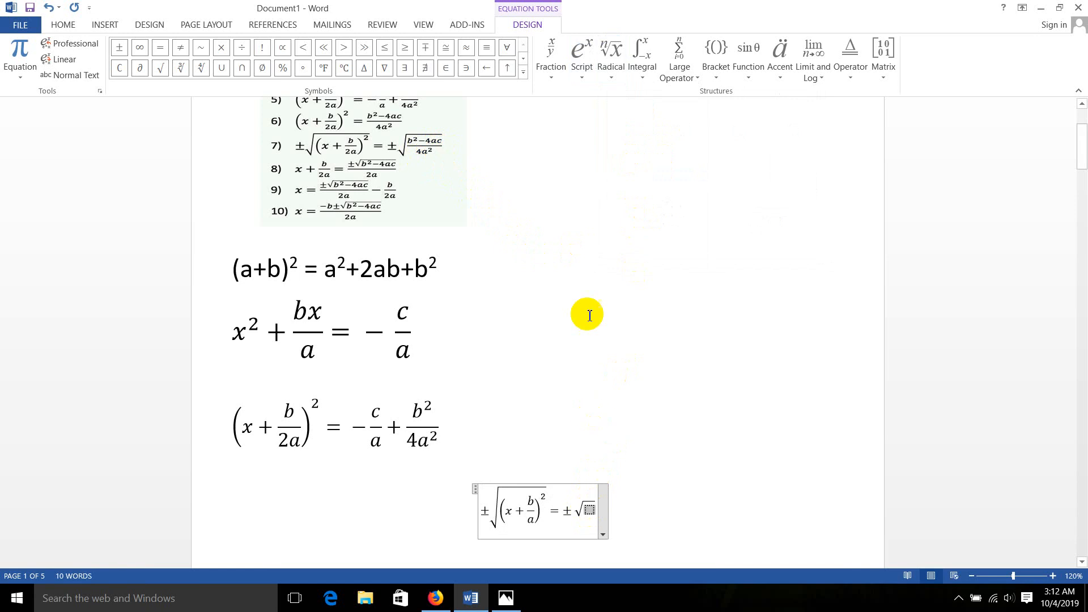
left_click(553, 57)
left_click(564, 138)
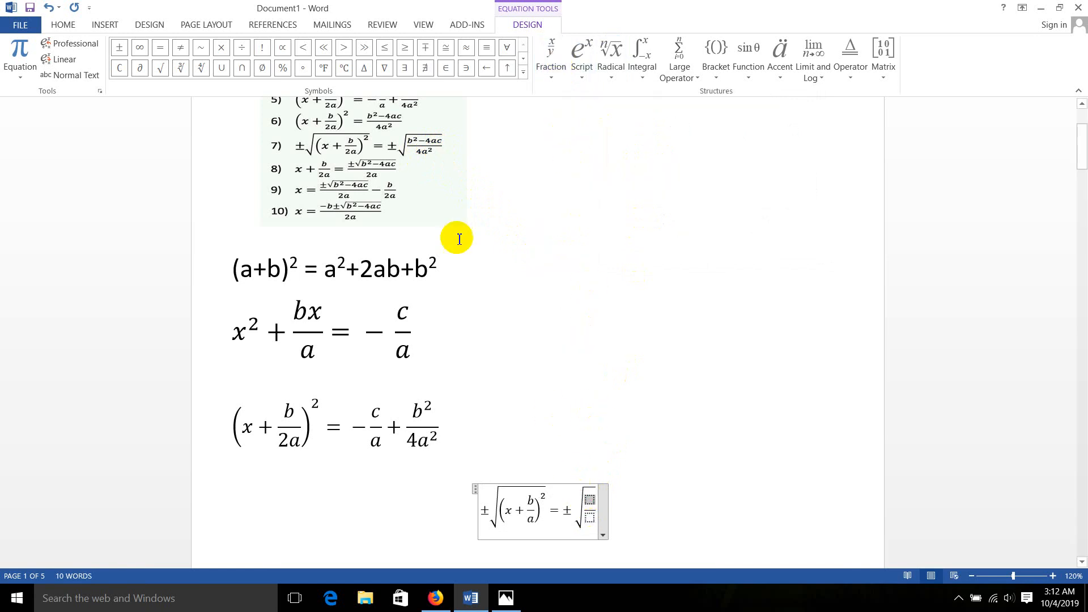
Fill the numerator of the fraction under the second radical with b² − 4ac, using a superscript structure for b²
left_click(584, 65)
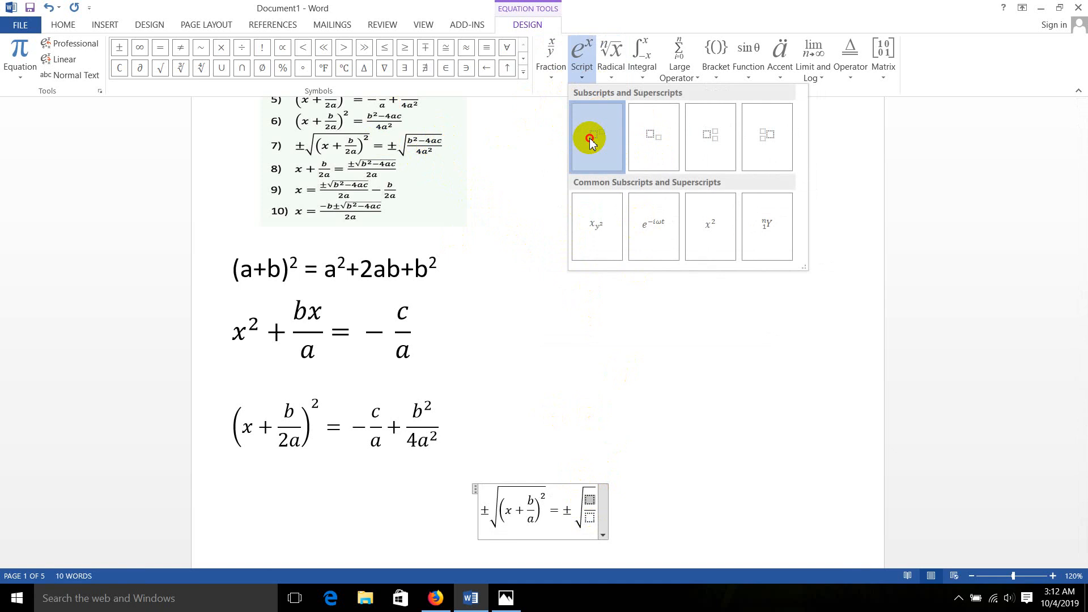
left_click(598, 134)
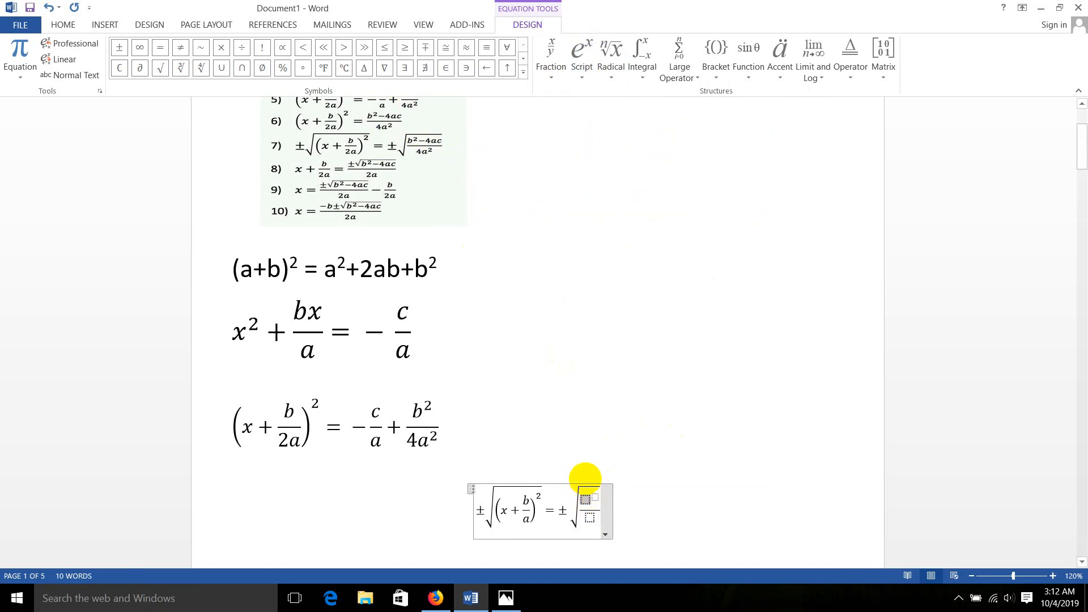
type("b")
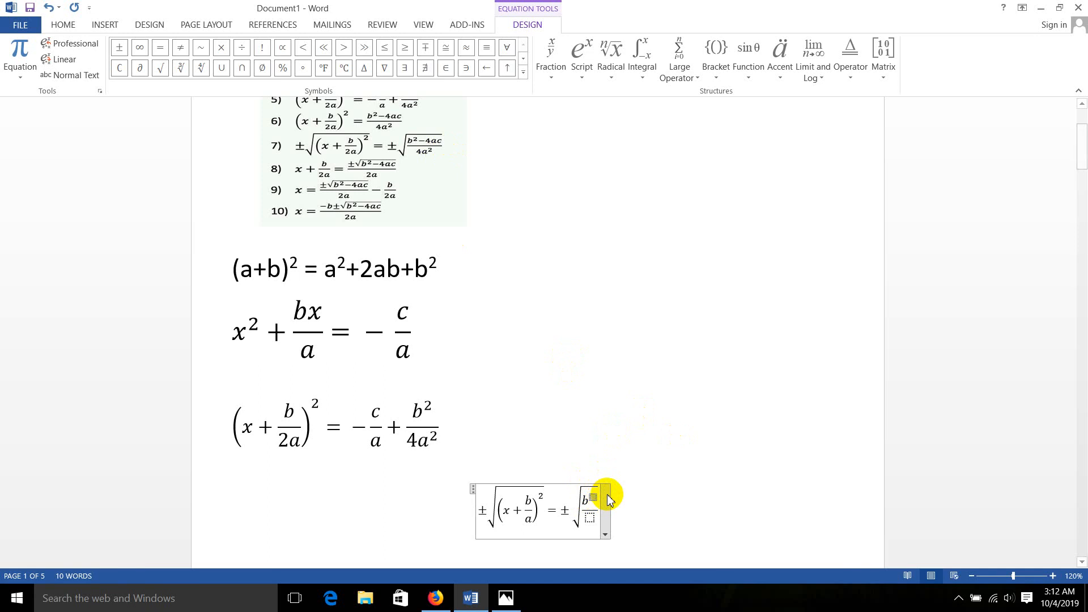
left_click(593, 498)
type("2")
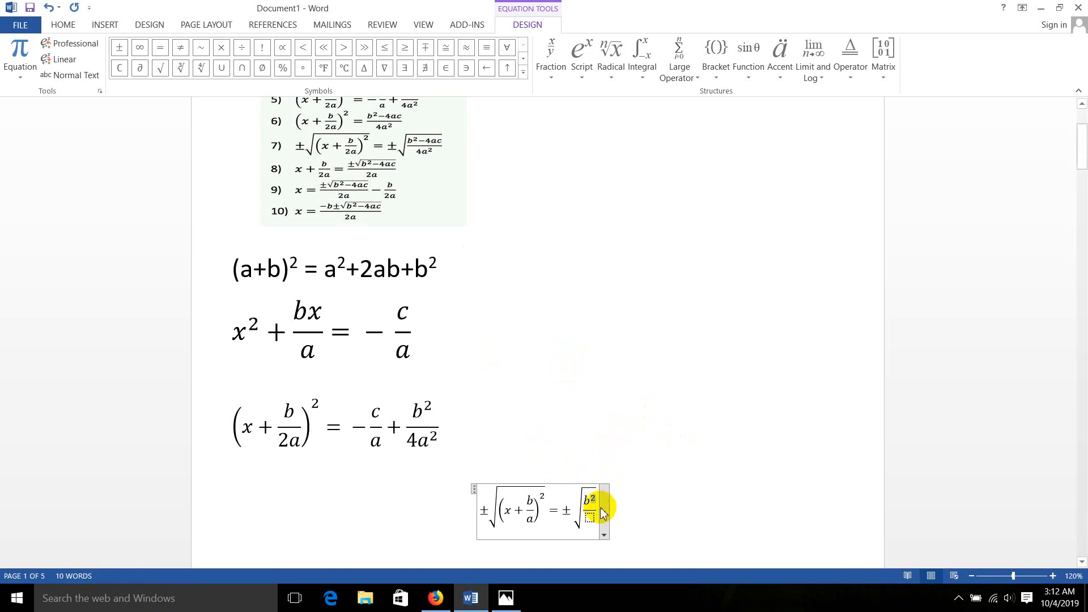
key("Right")
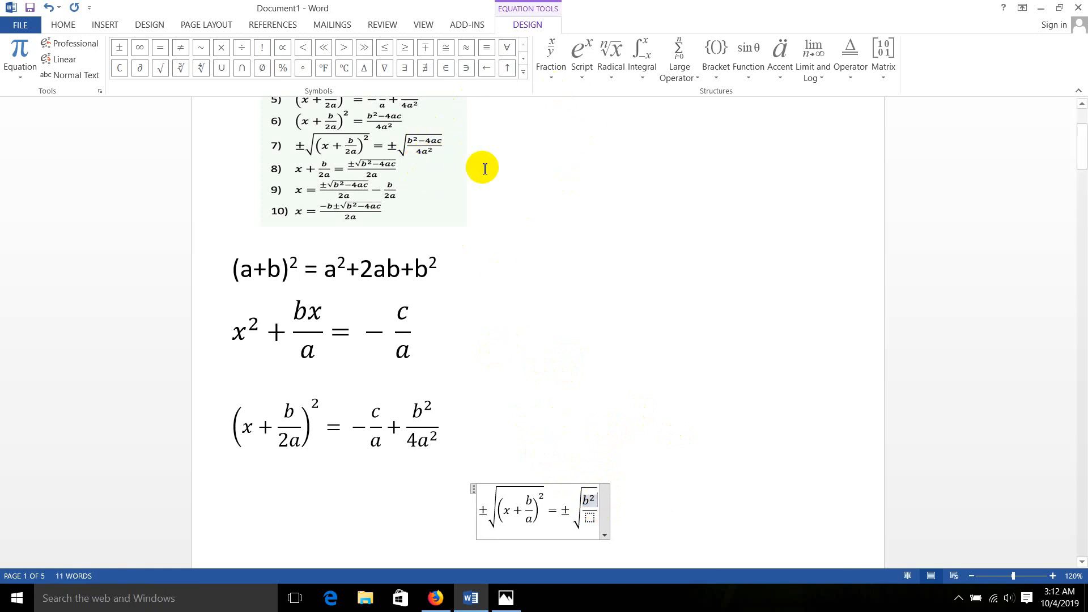
type("-")
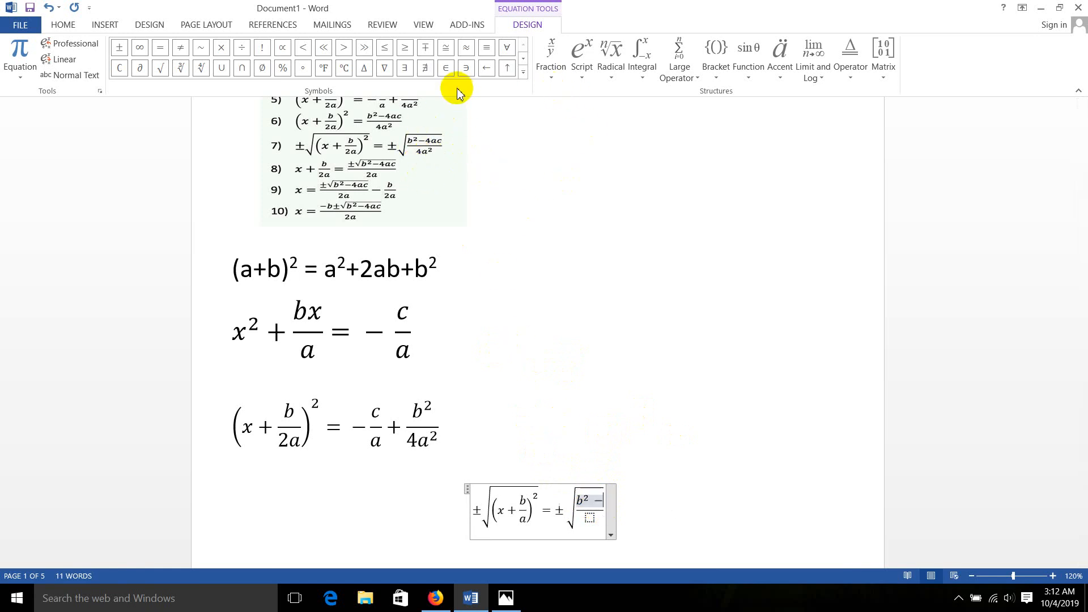
type("4")
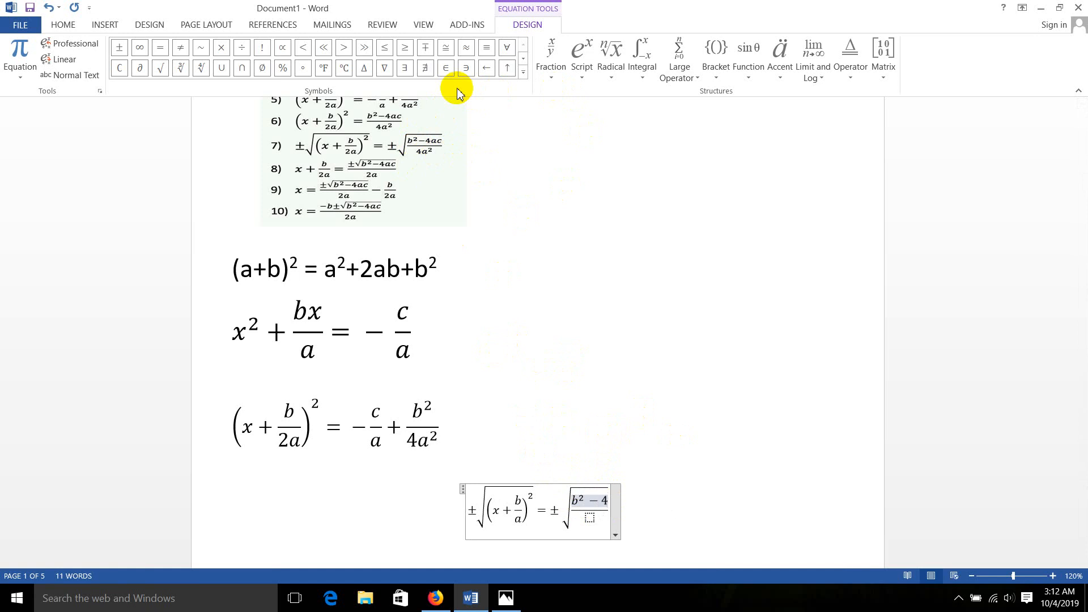
type("a")
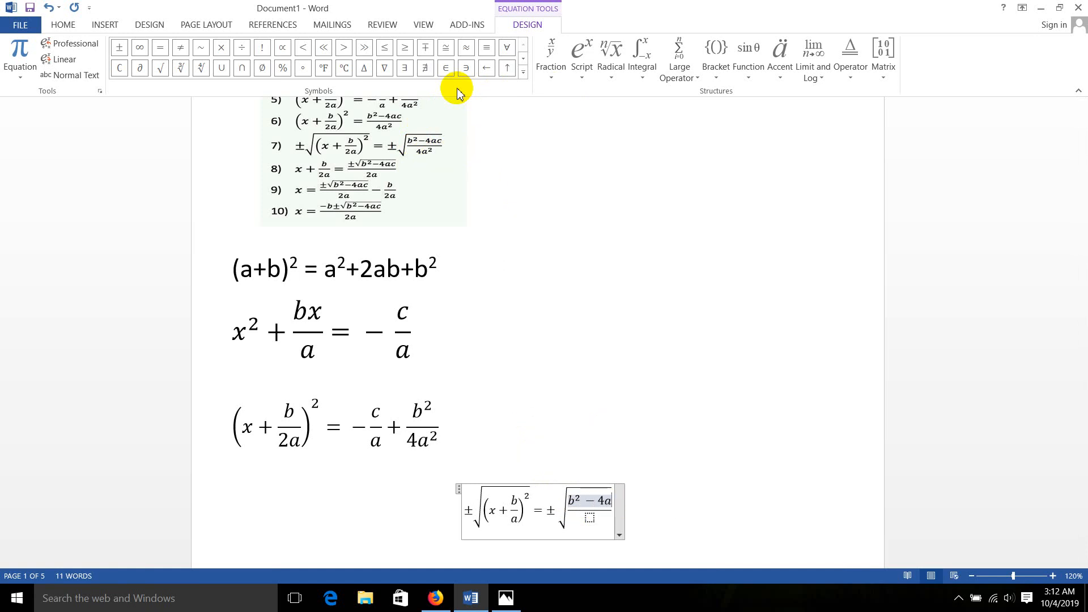
type("c")
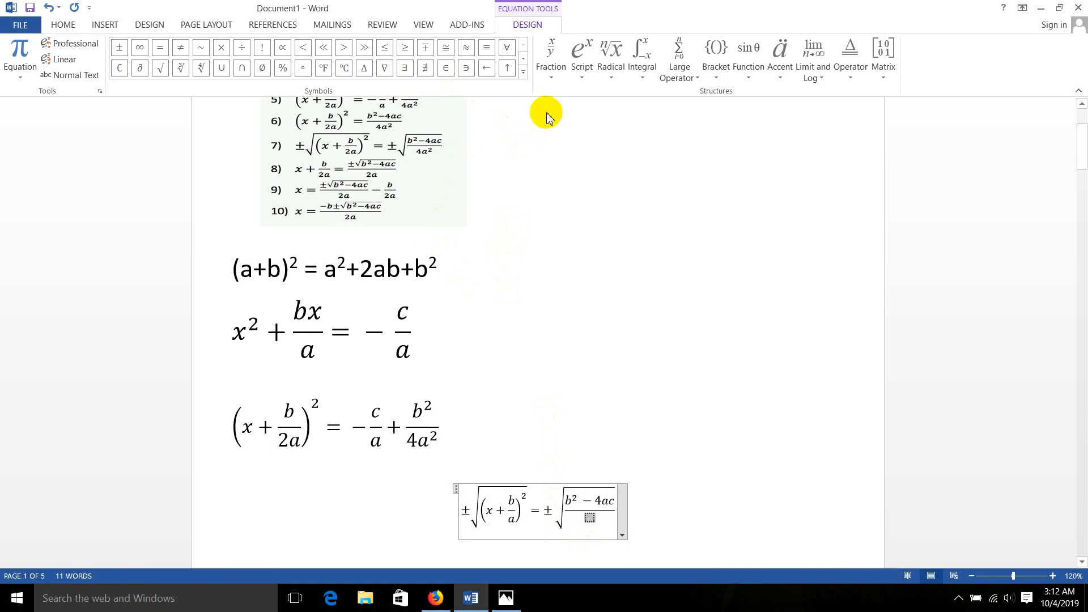
Fill the denominator of the fraction under the second radical with 4a², using a superscript structure
left_click(590, 76)
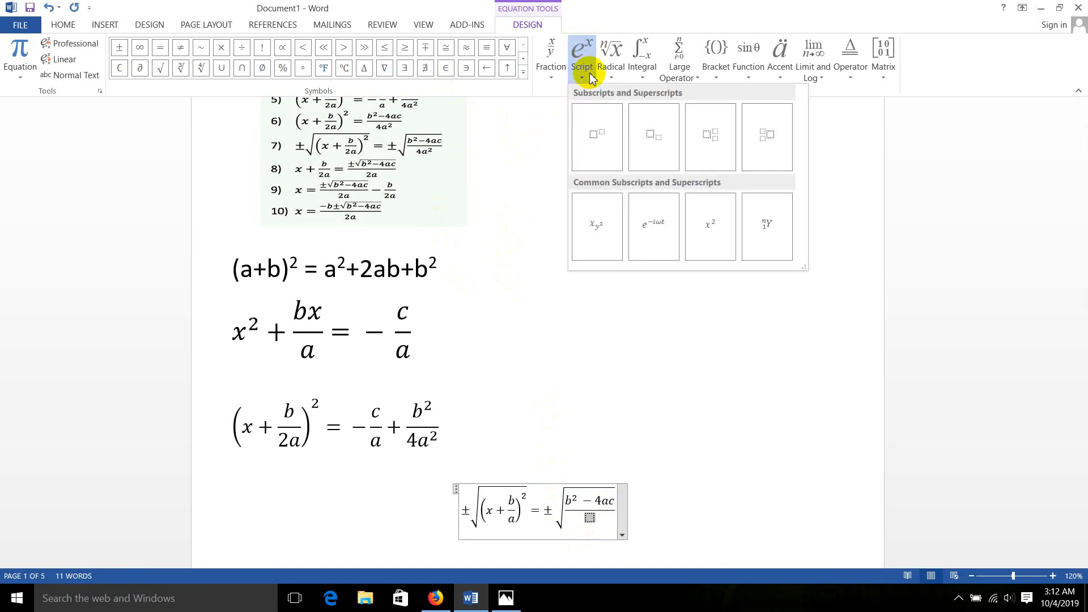
left_click(592, 169)
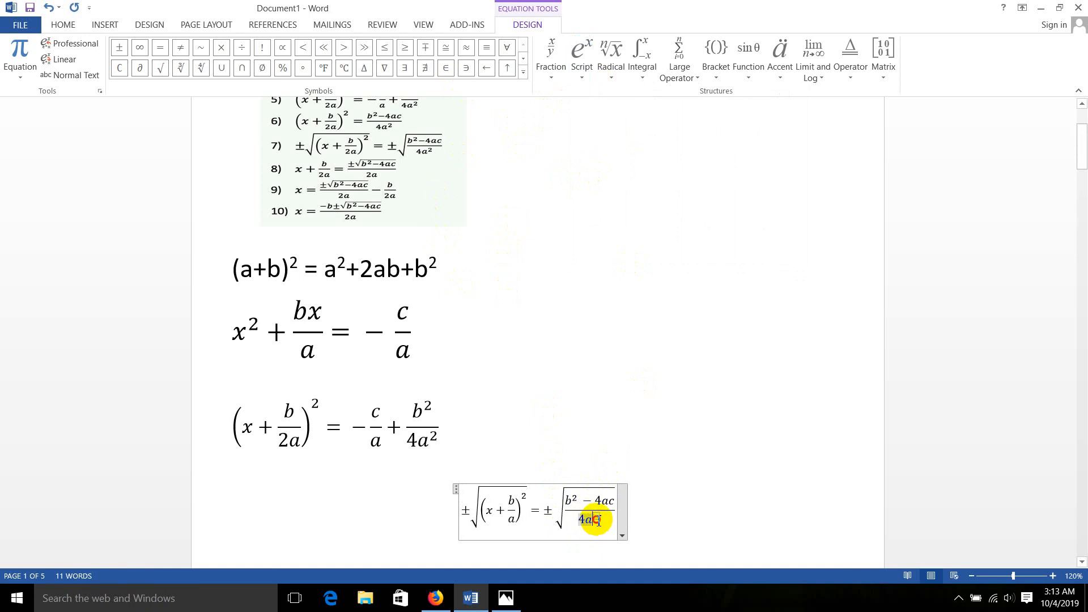
type("2")
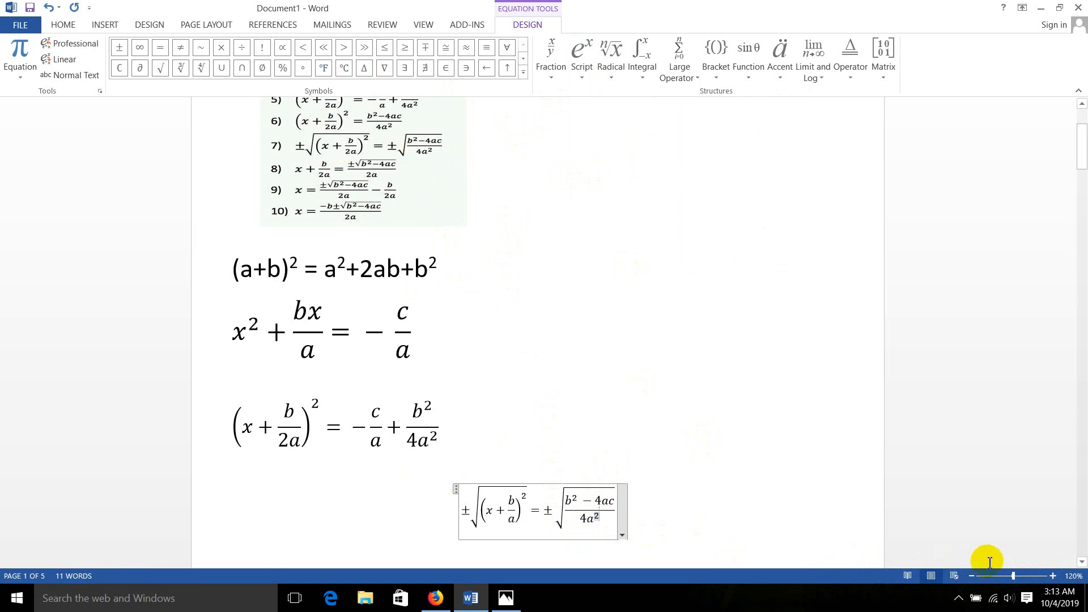
Left-align the completed ± square root equation so it lines up with the equations above it
left_click(1053, 576)
left_click(1053, 576)
left_click(1053, 576)
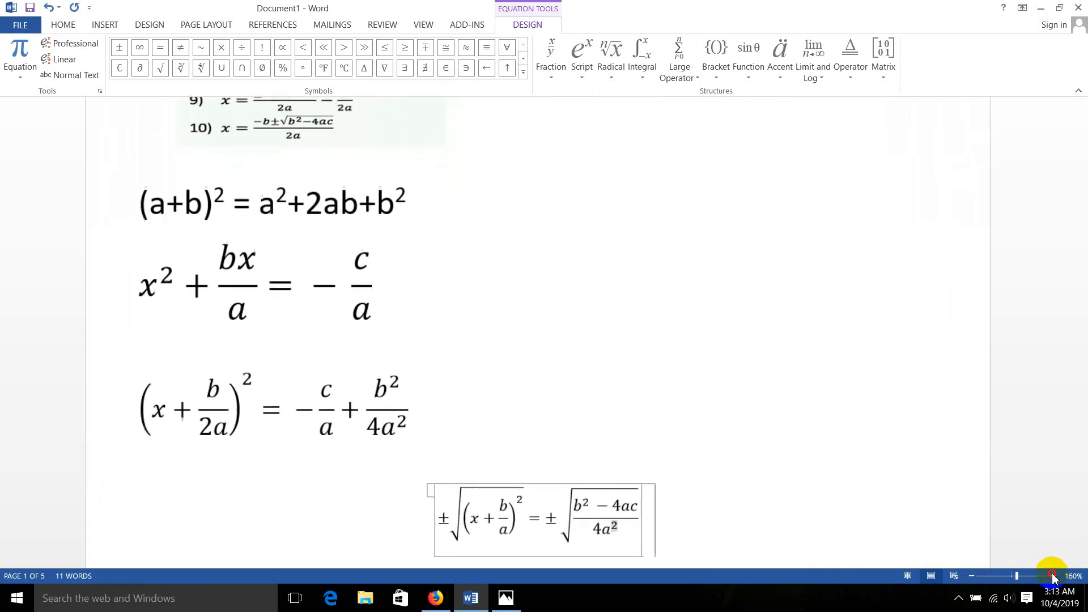
left_click(1053, 576)
left_click(1053, 576)
left_click(1053, 576)
scroll(448, 356, "down", 3)
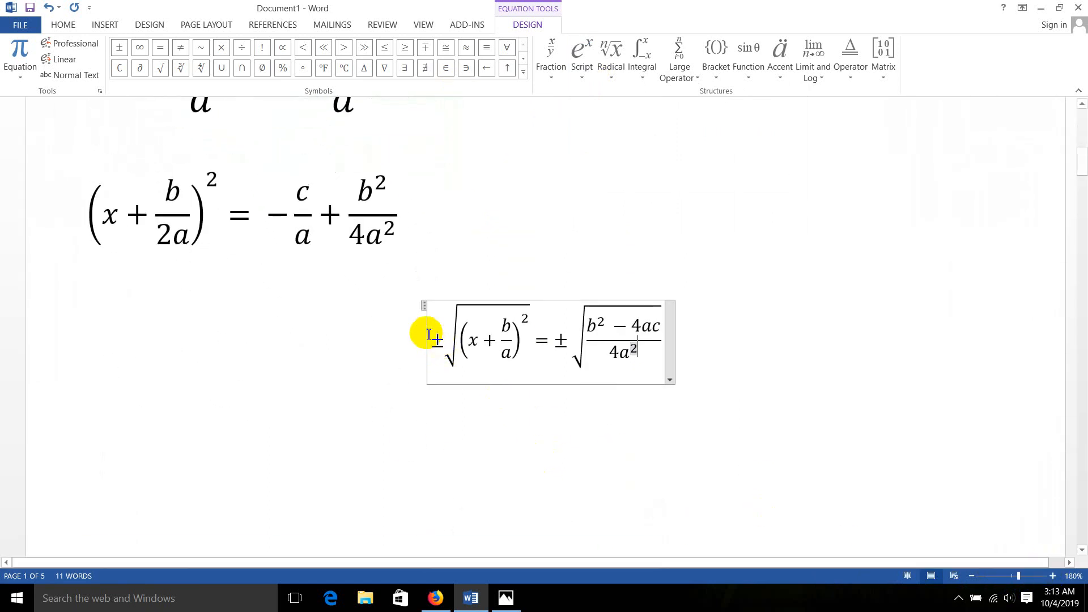
left_click(94, 27)
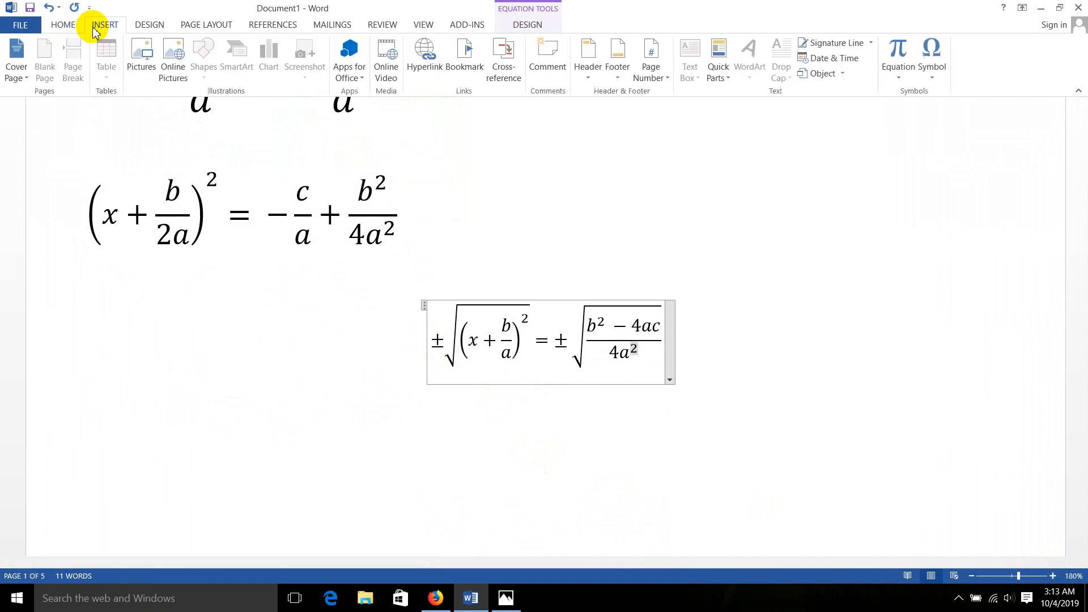
left_click(59, 26)
left_click(289, 69)
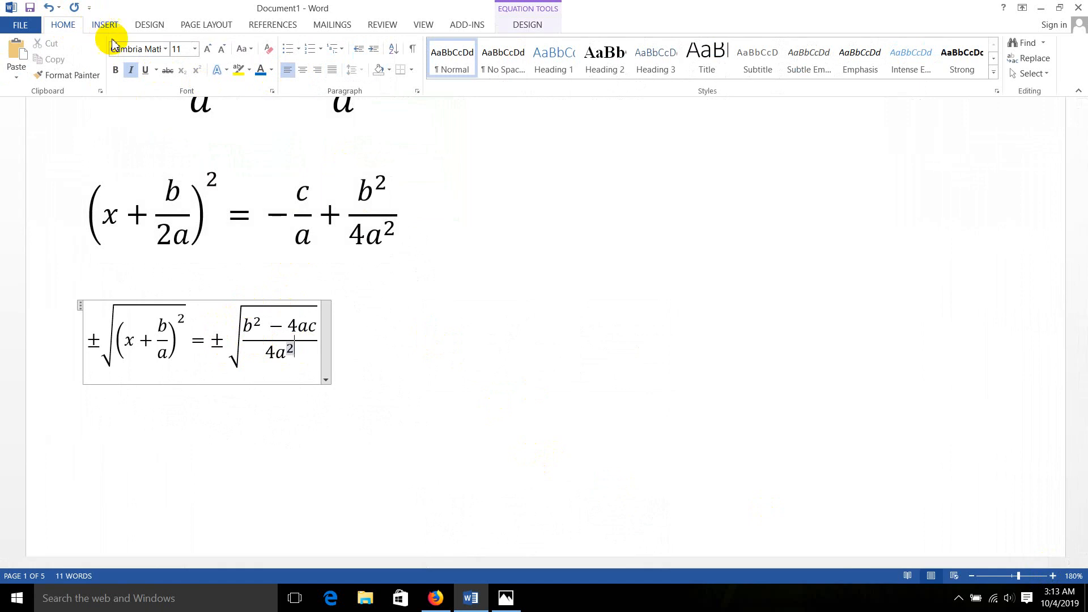
Review the numbered reference formulas and compare them with the equations written below the list
scroll(255, 255, "up", 5)
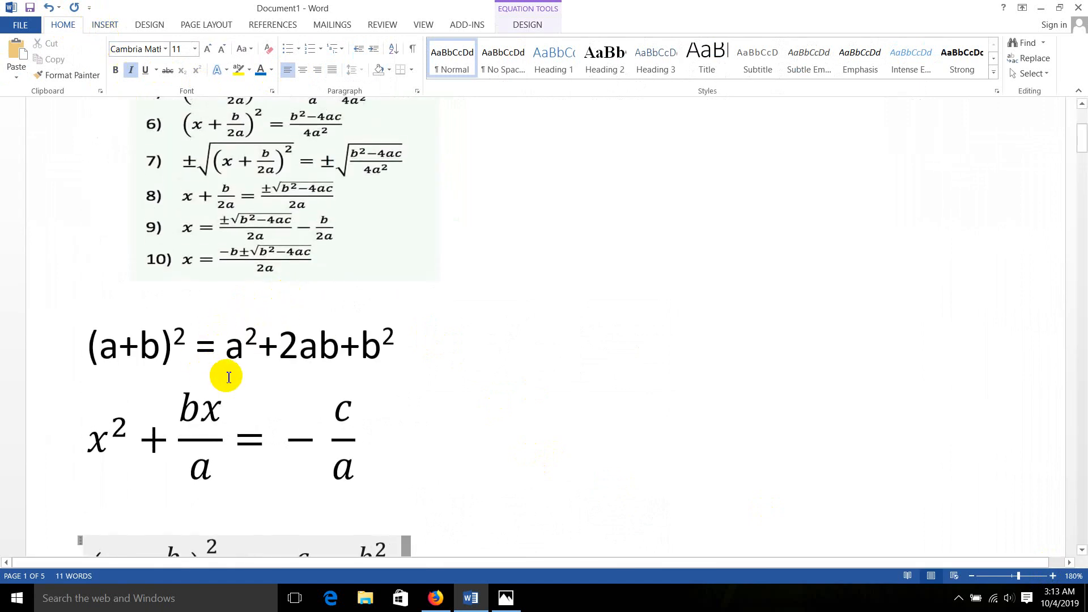
scroll(222, 374, "down", 2)
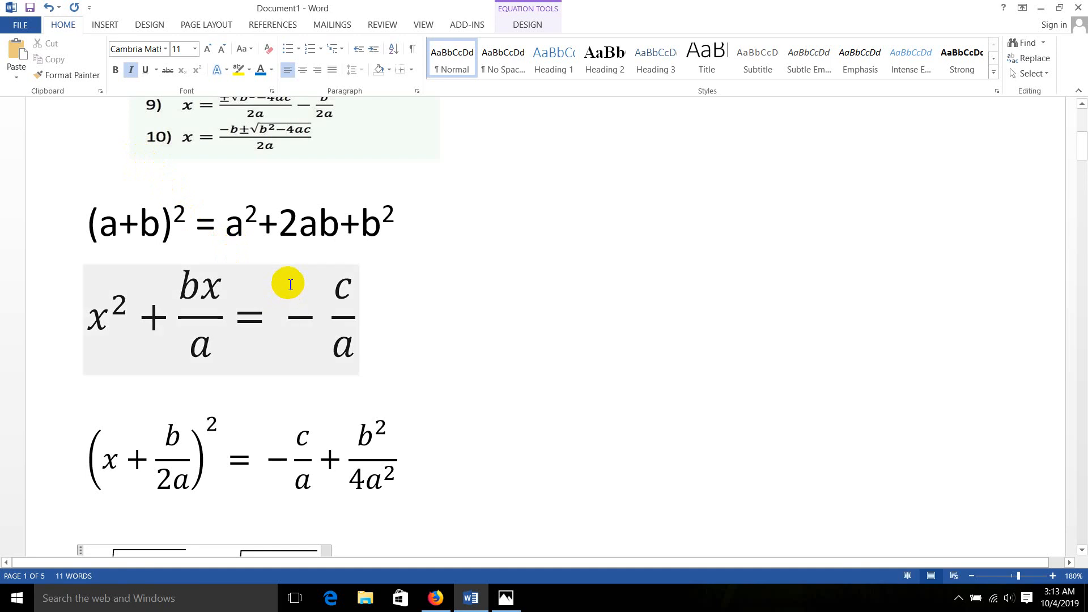
left_click(92, 25)
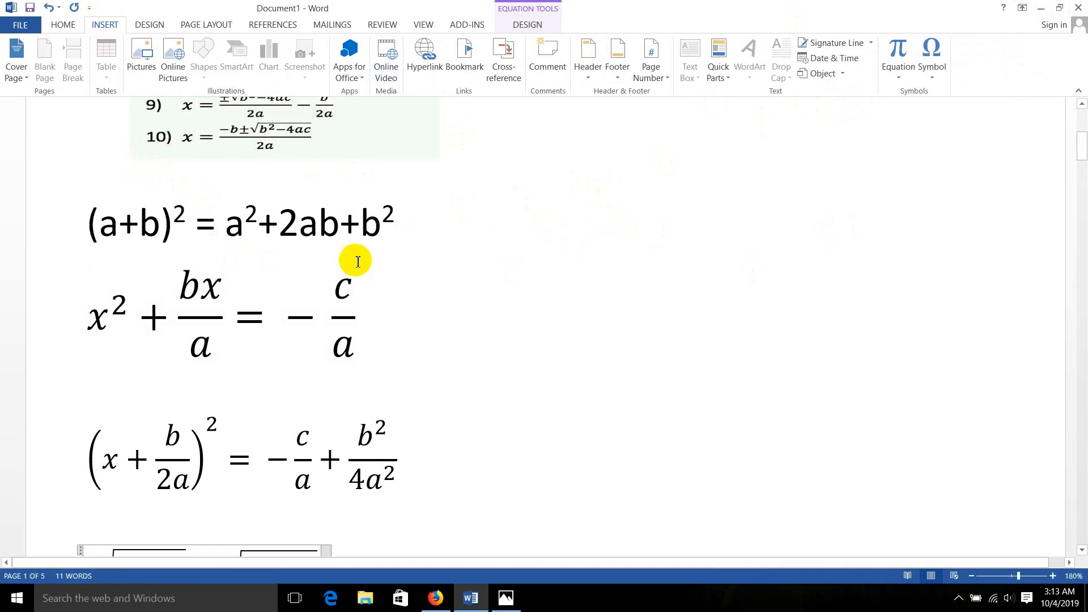
scroll(358, 262, "down", 5)
scroll(347, 258, "up", 10)
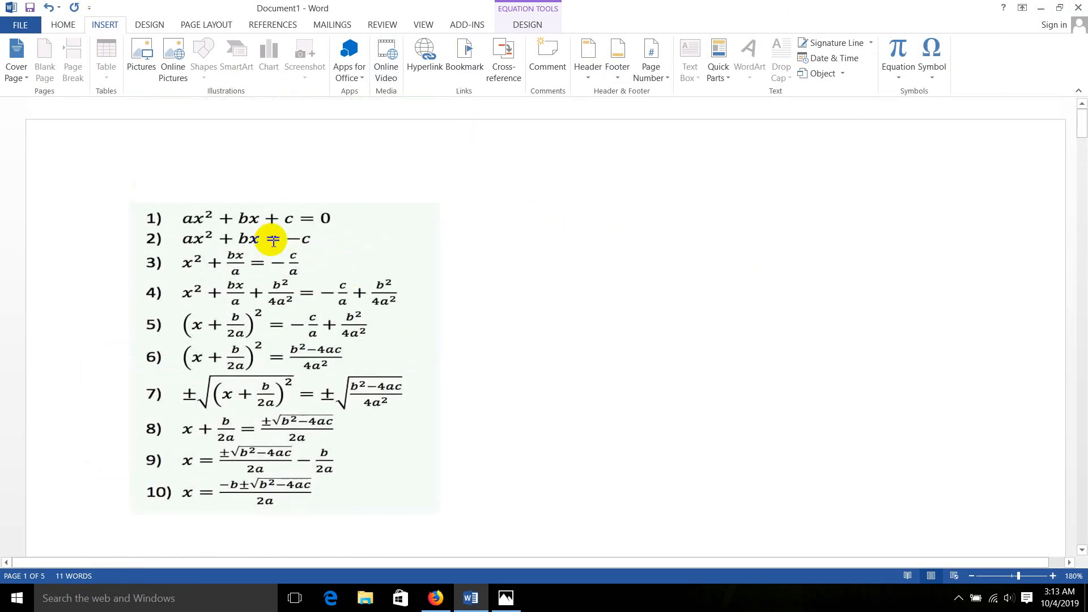
scroll(277, 244, "down", 8)
scroll(316, 246, "up", 3)
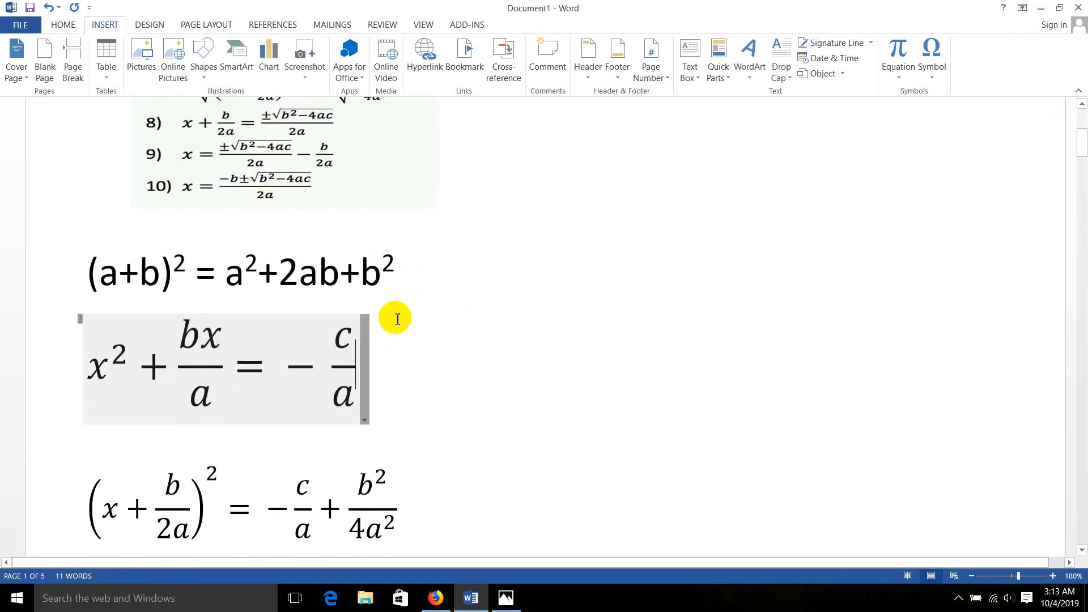
scroll(368, 315, "down", 1)
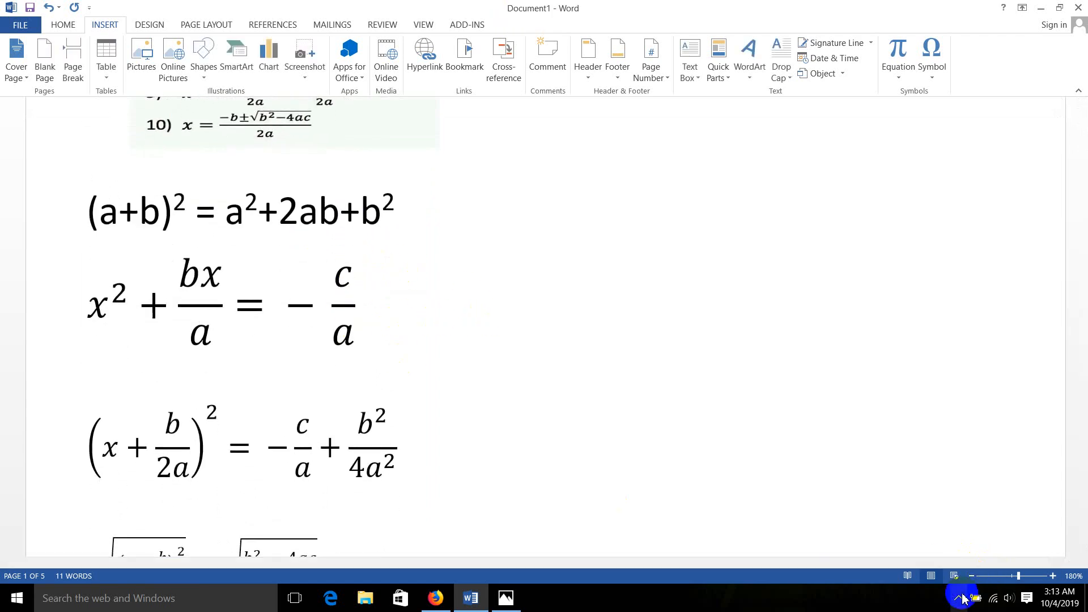